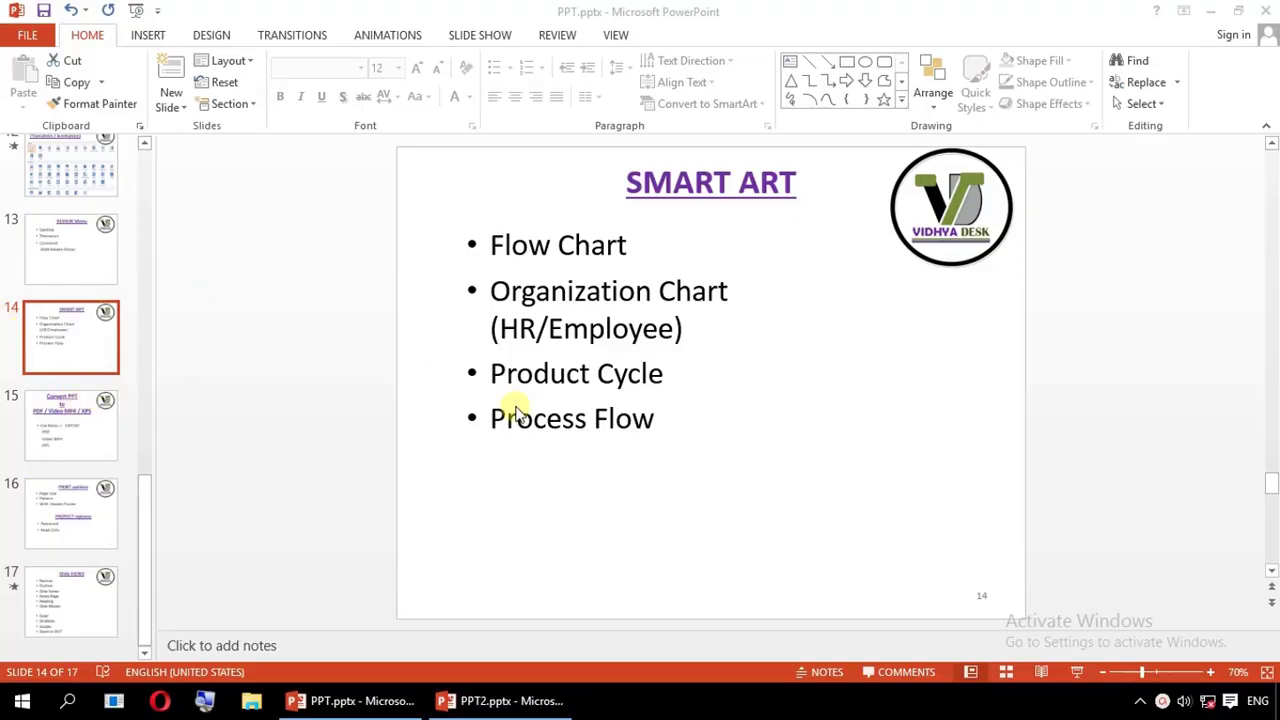
Check the SMART ART slide in PPT, then open the SmartArt gallery on PPT2's blank slide 5
left_click(463, 708)
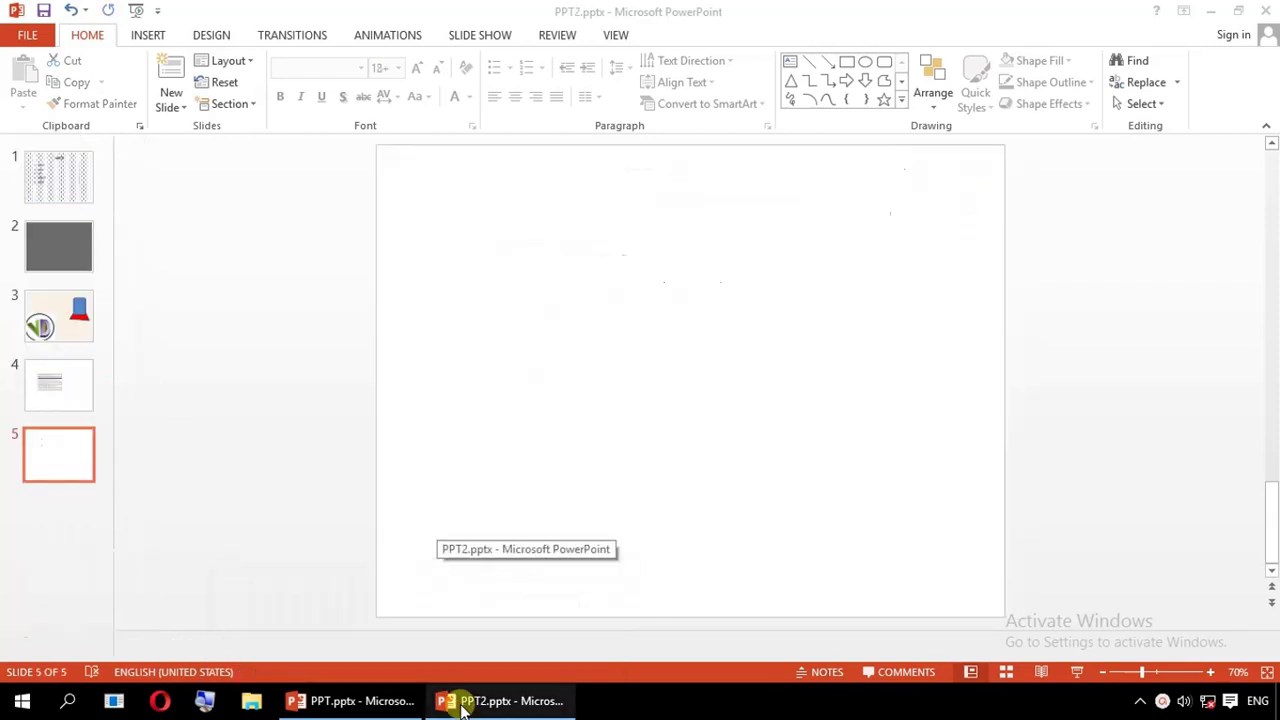
left_click(152, 38)
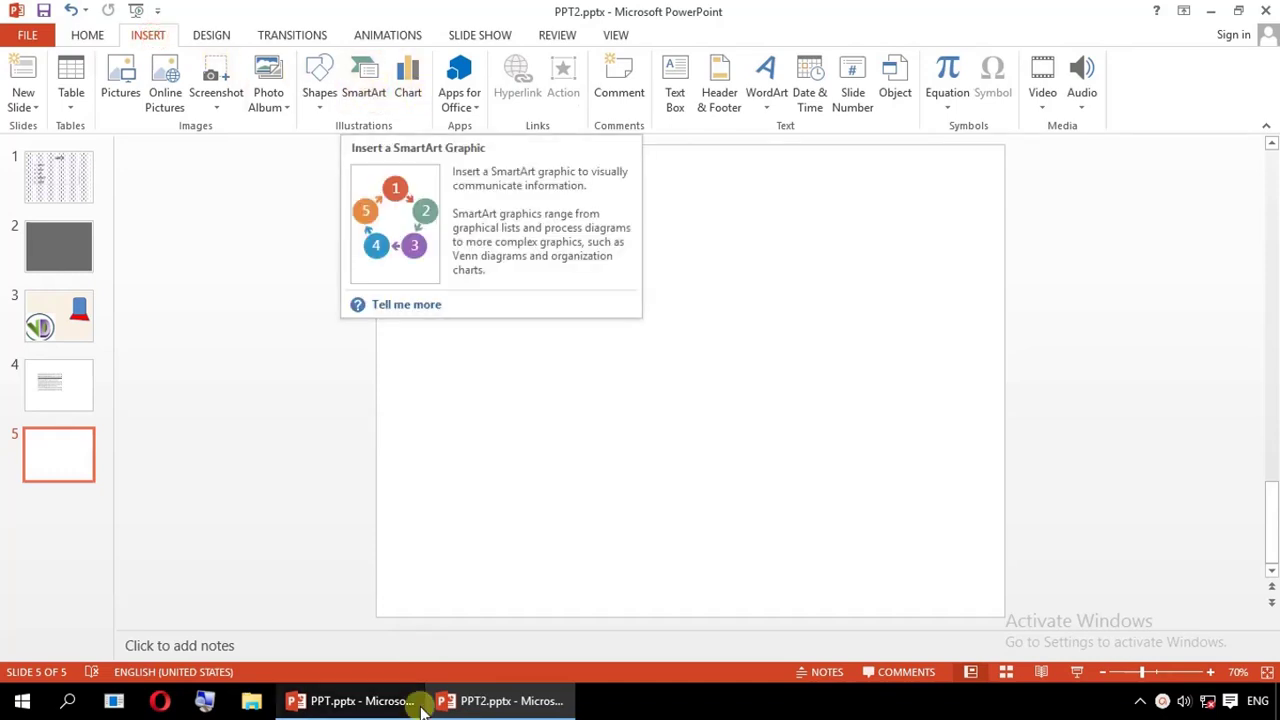
left_click(380, 700)
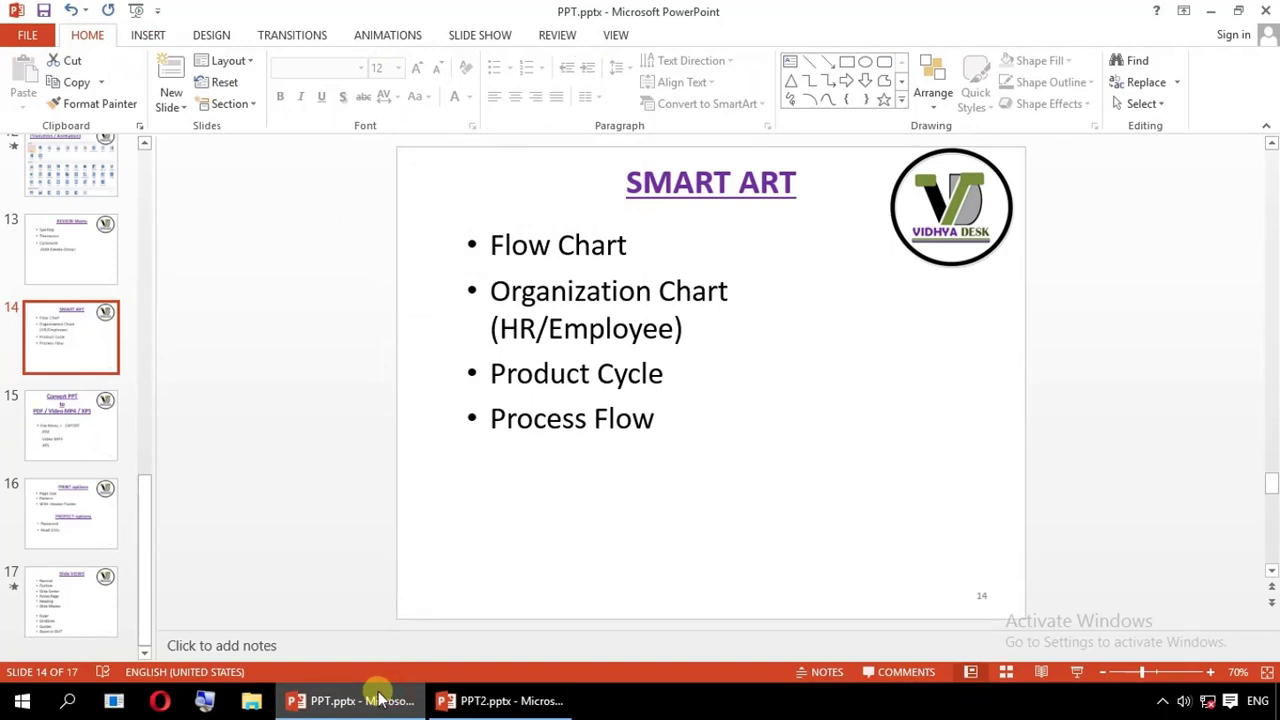
left_click(500, 703)
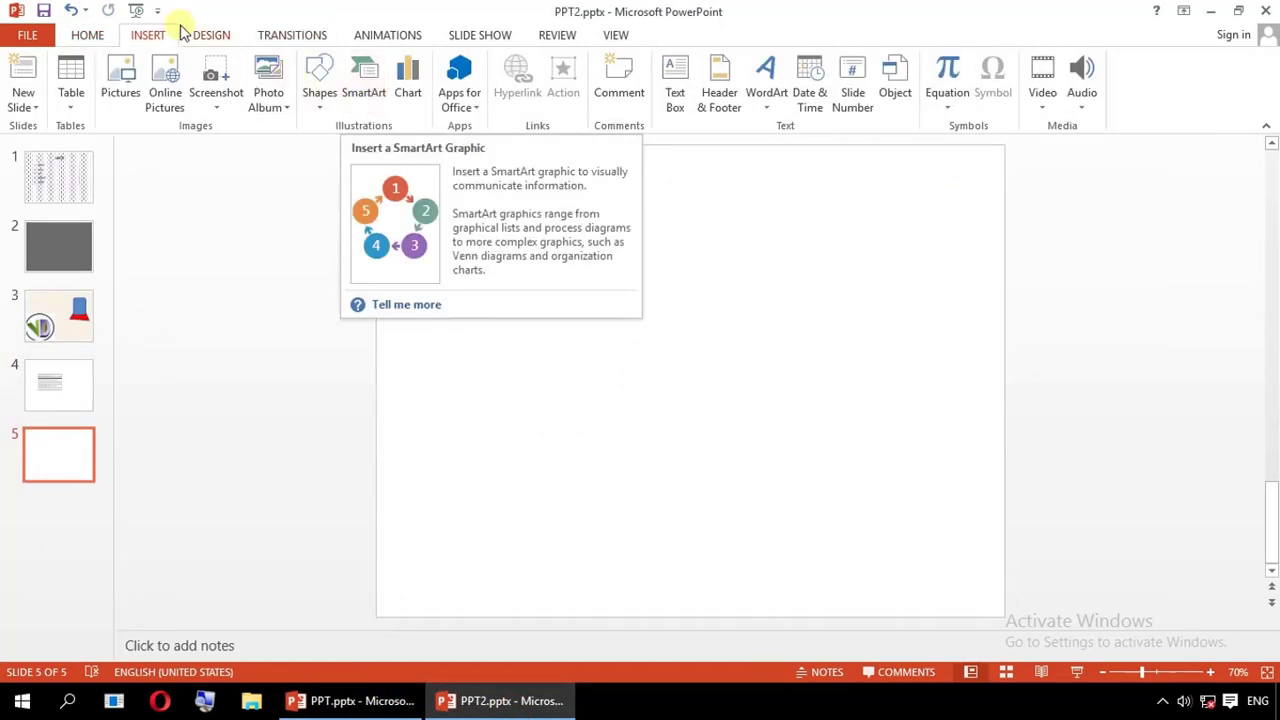
left_click(372, 95)
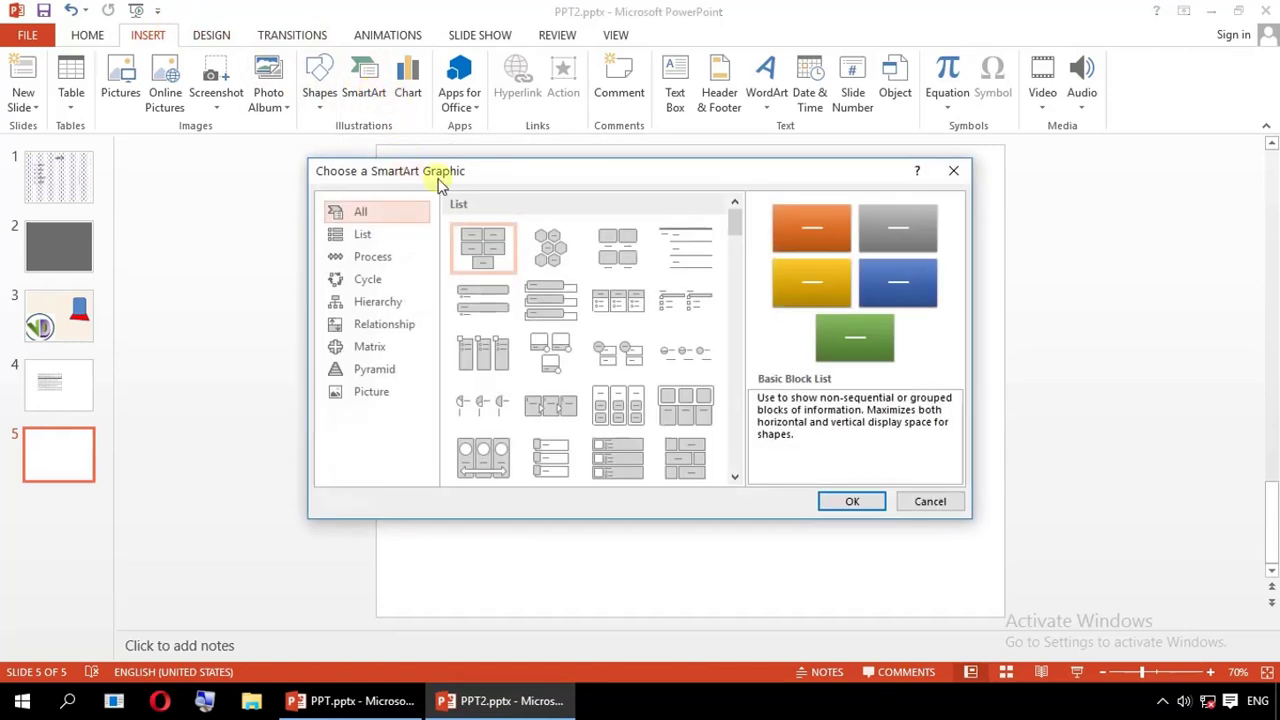
Insert a Detailed Process SmartArt from the List category onto slide 5
left_click_drag(533, 176, 663, 246)
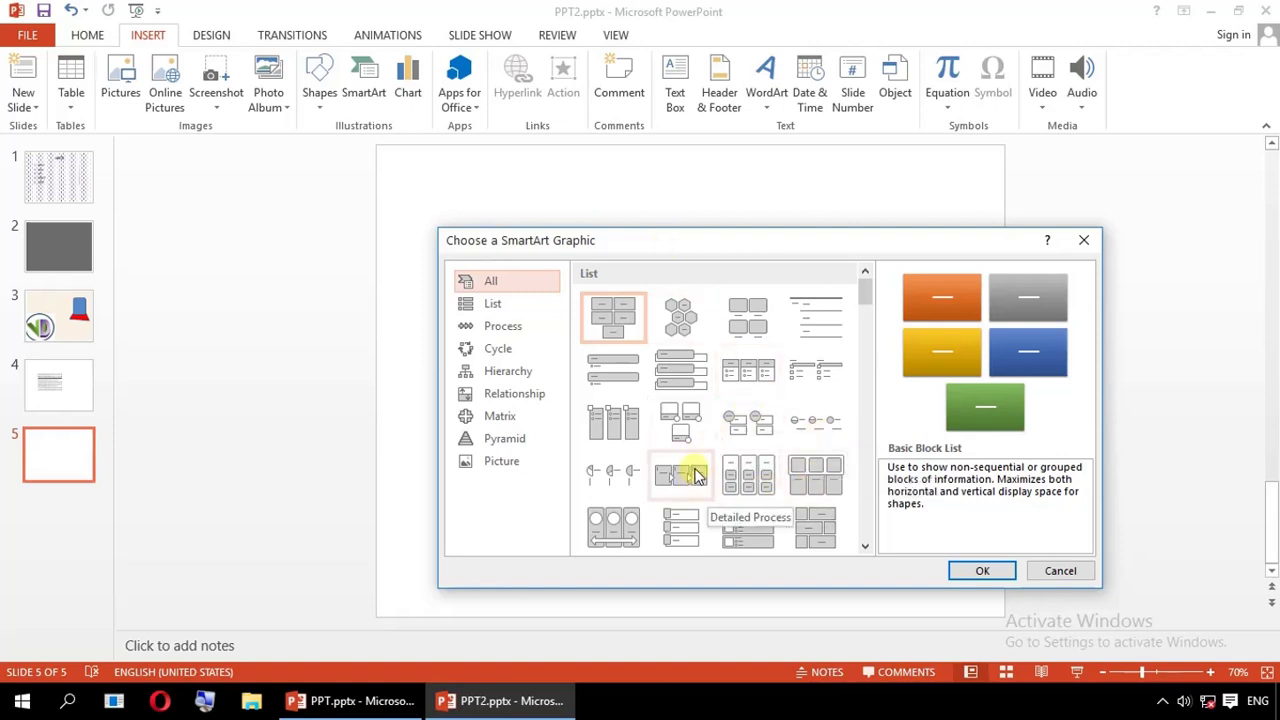
left_click(505, 304)
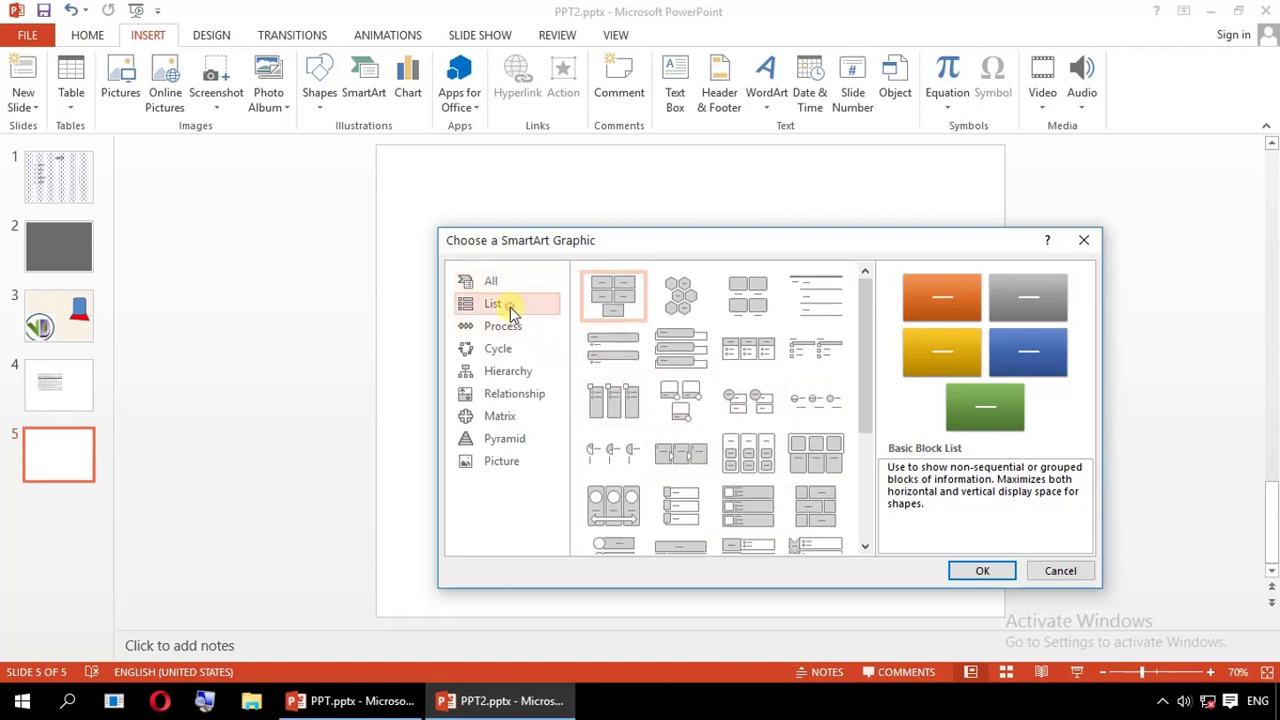
left_click(700, 360)
left_click(980, 570)
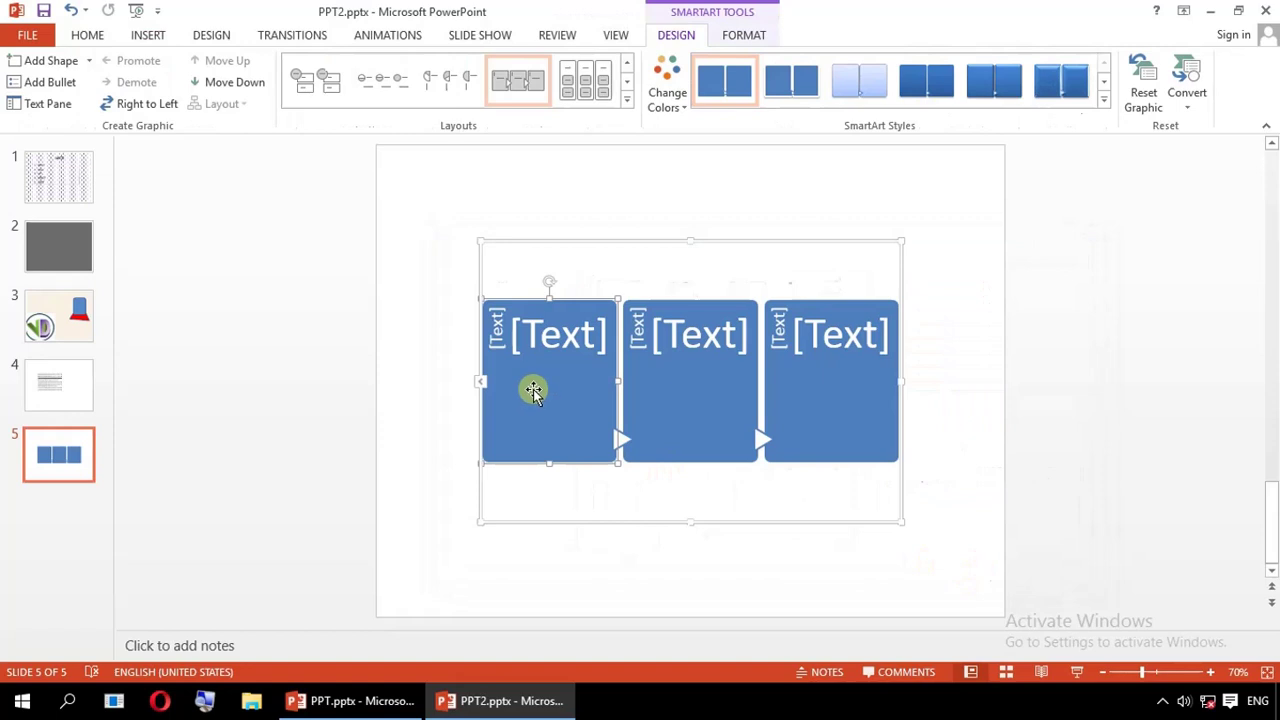
Shrink the first box and move the second box and small arrow upward
left_click(479, 383)
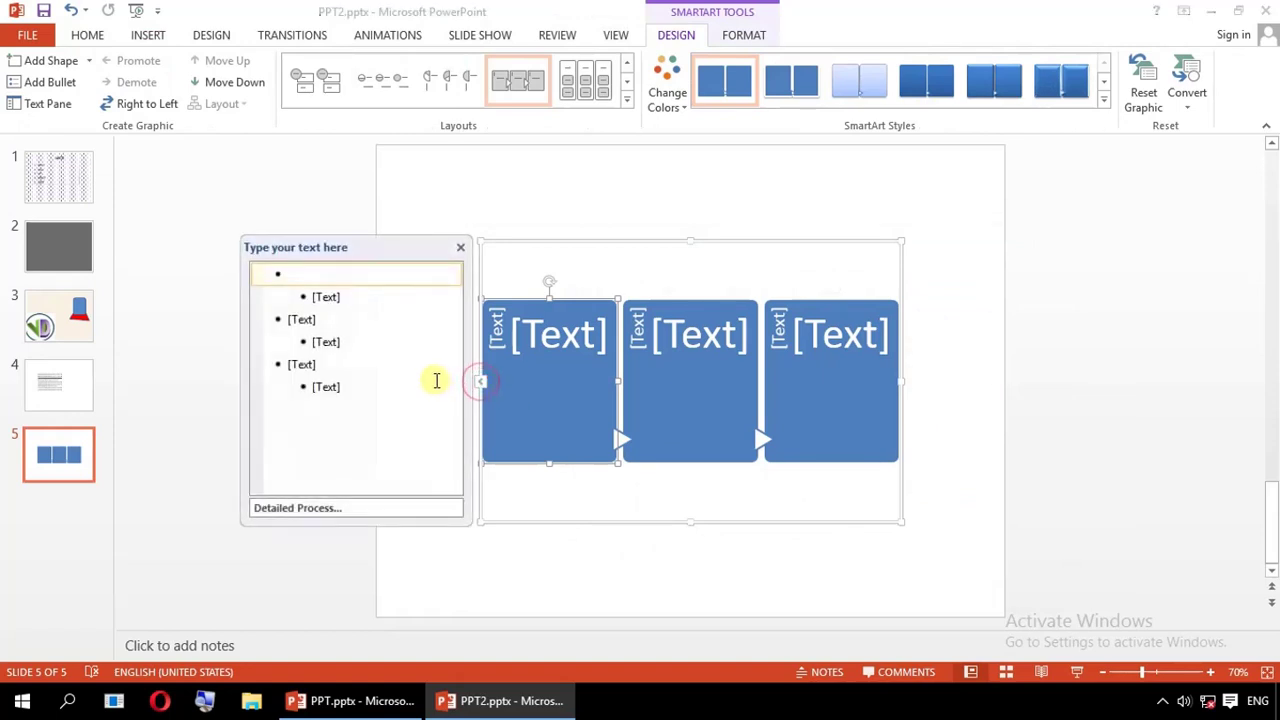
left_click(459, 250)
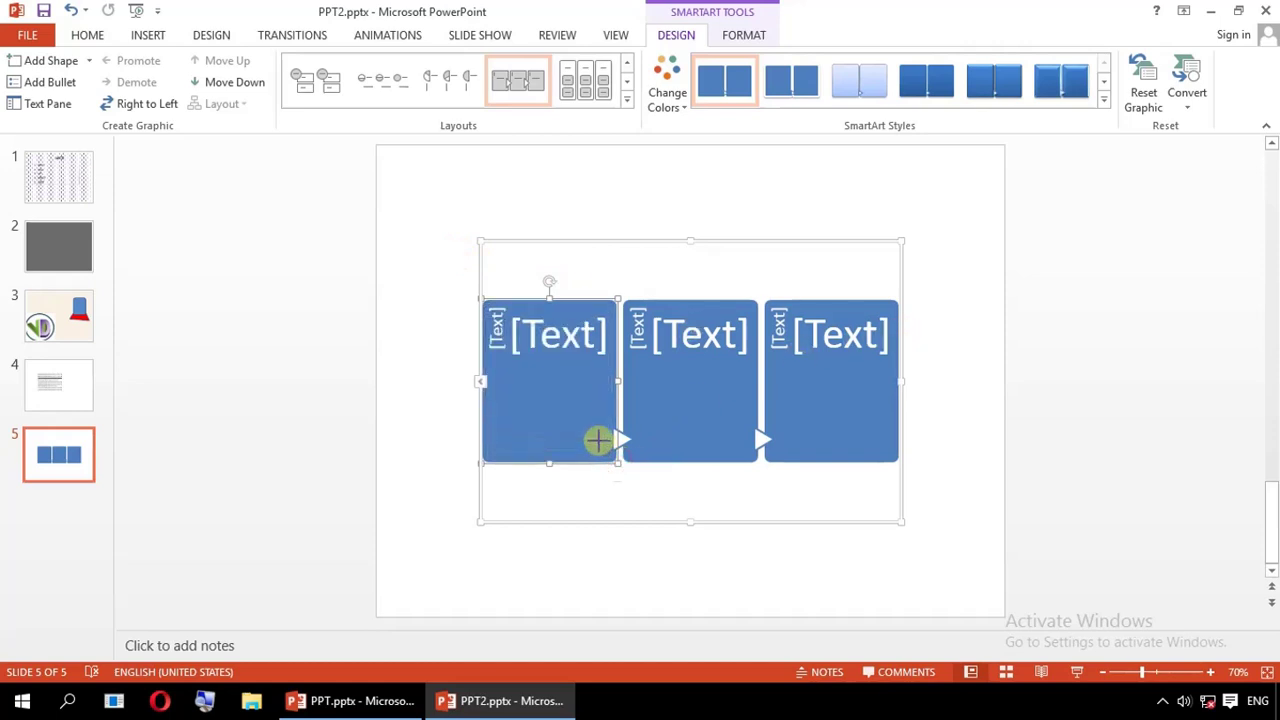
mouse_move(614, 462)
left_mouse_down()
mouse_move(598, 442)
mouse_move(642, 430)
mouse_move(748, 457)
mouse_move(690, 420)
left_mouse_up()
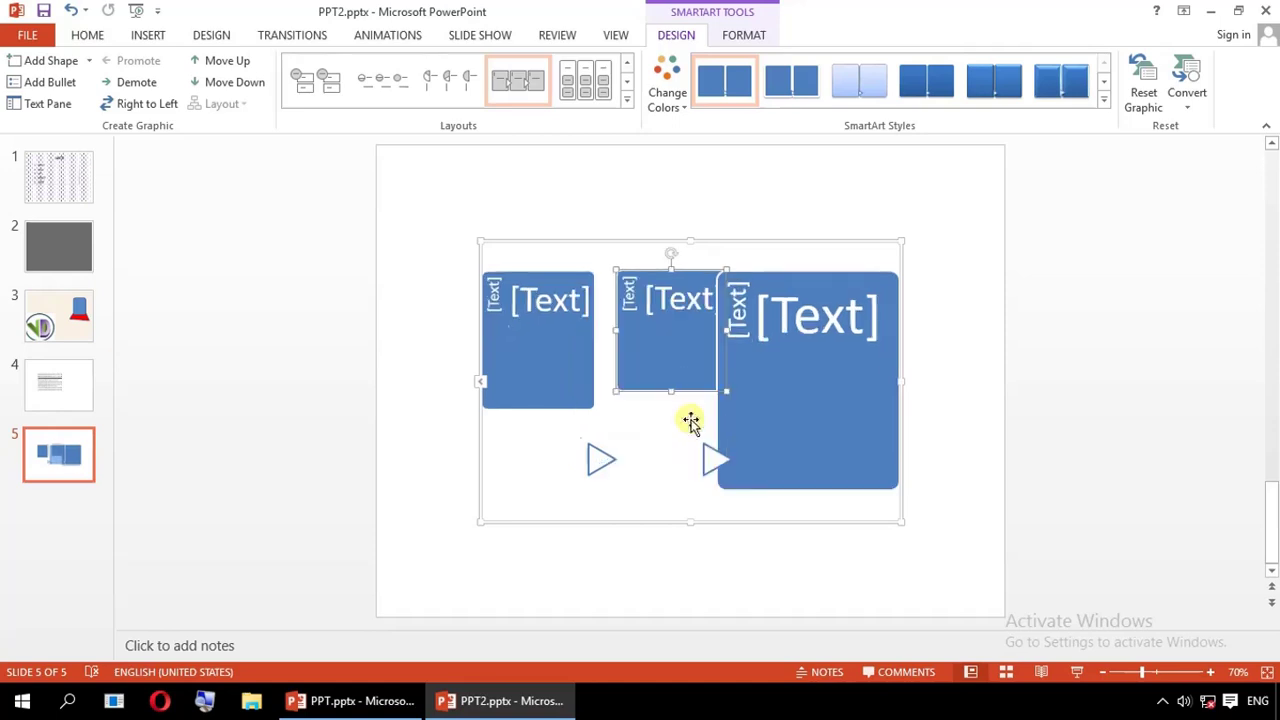
left_click_drag(677, 362, 671, 366)
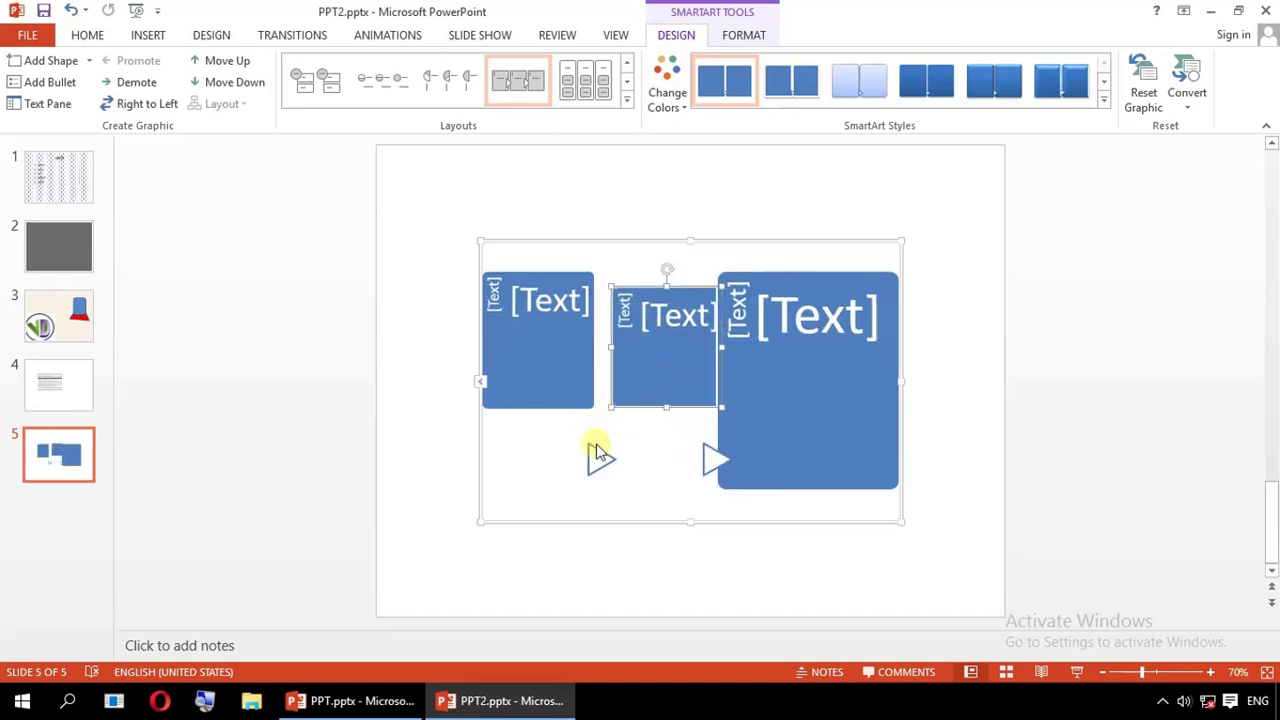
left_click_drag(597, 452, 604, 352)
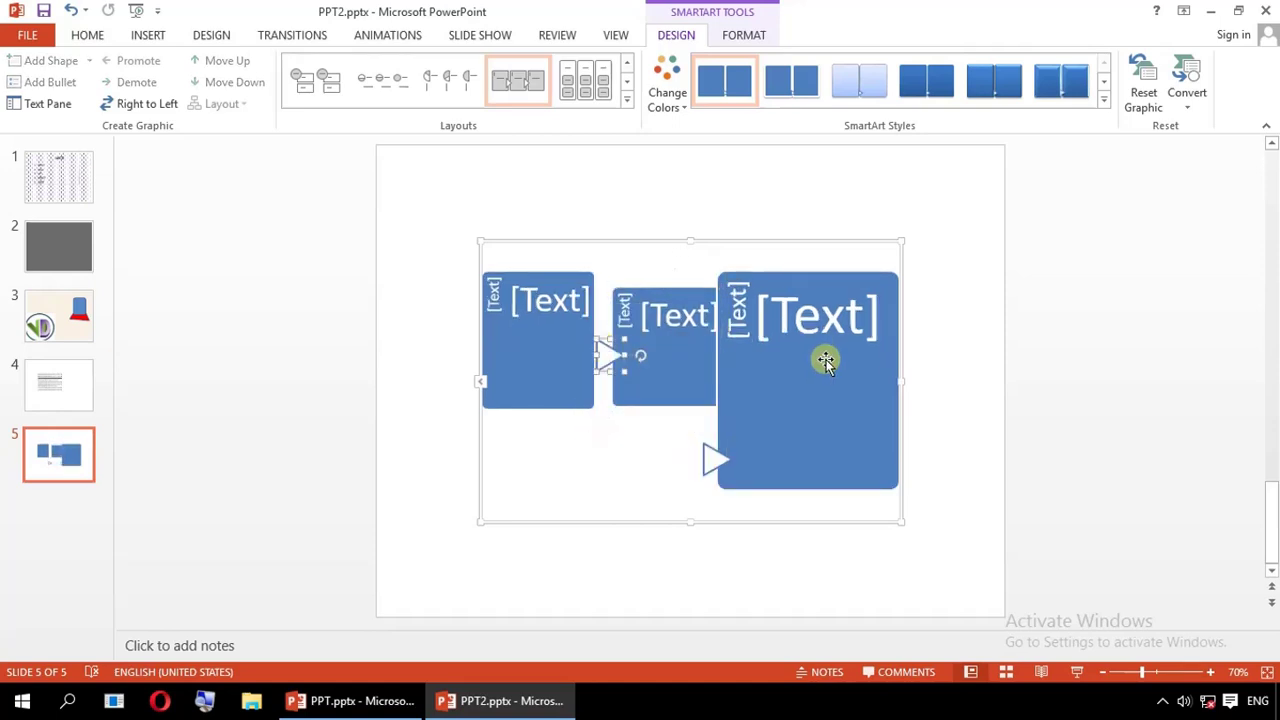
Shrink the large right-hand box, then select the middle and first boxes
left_click(763, 463)
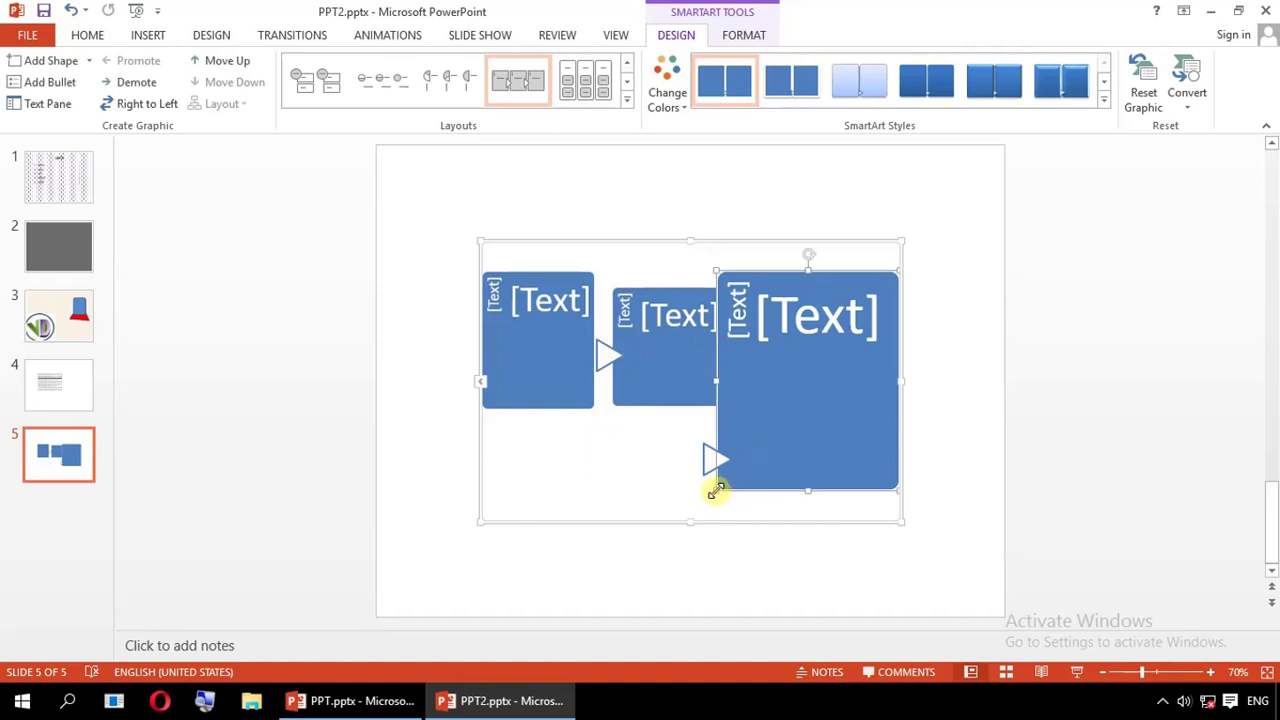
left_click_drag(716, 489, 798, 384)
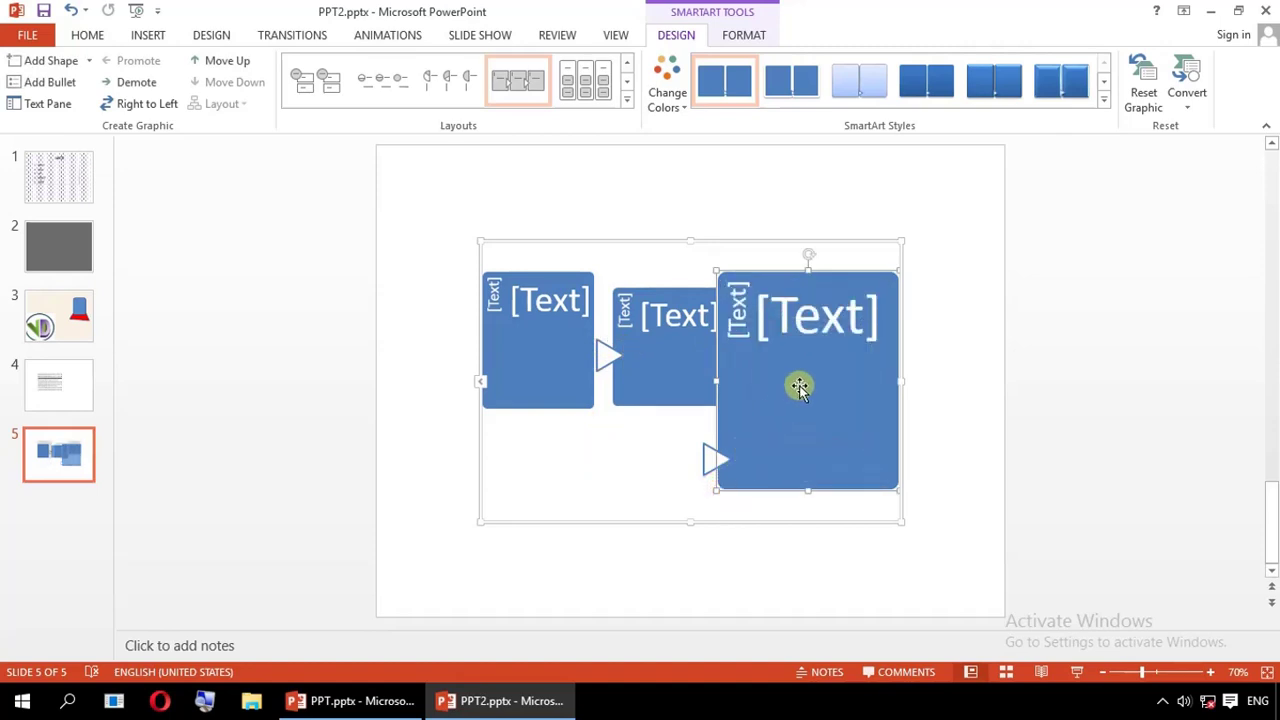
left_click(760, 337)
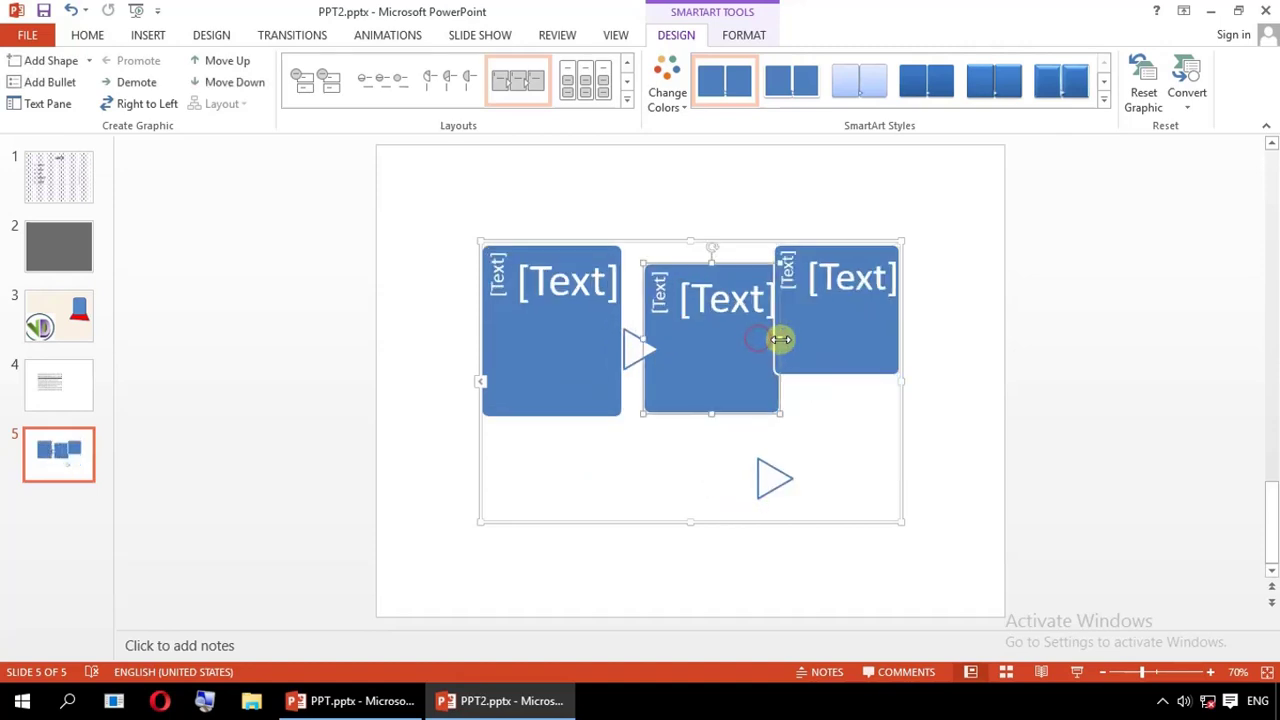
left_click(571, 278)
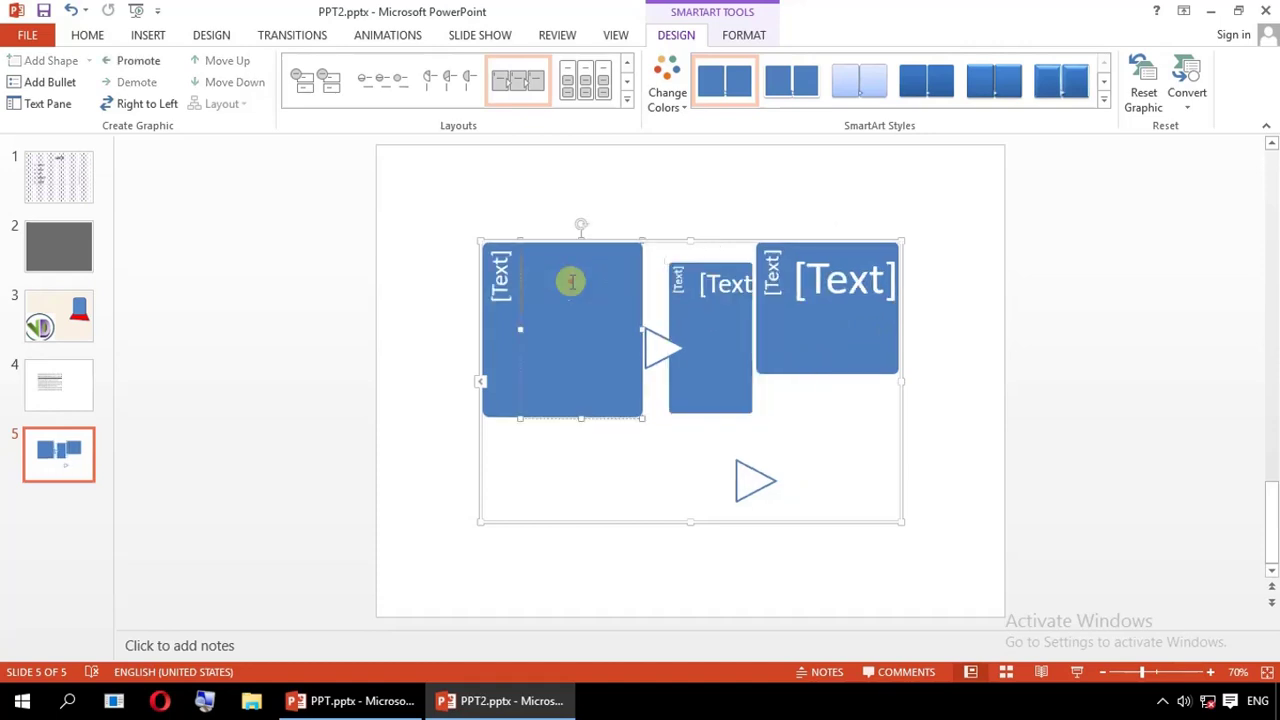
Nudge the first box slightly right and label it Step01
left_click_drag(531, 279, 543, 283)
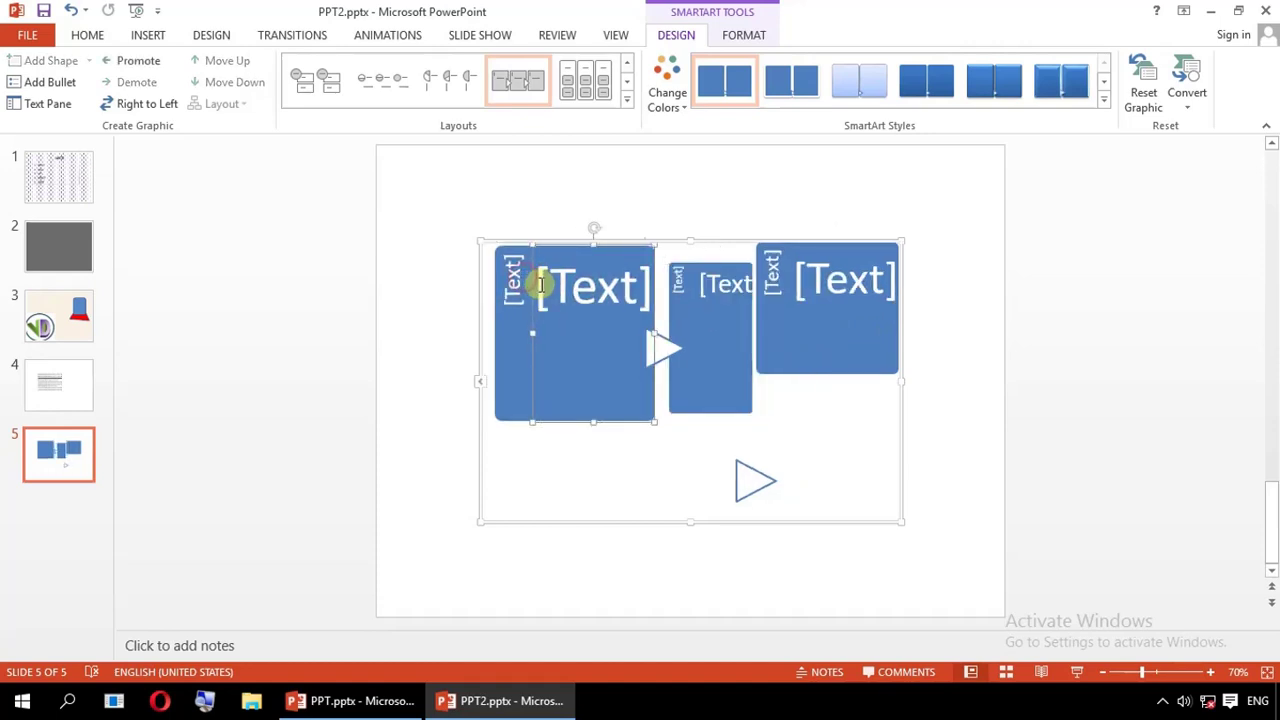
type("S")
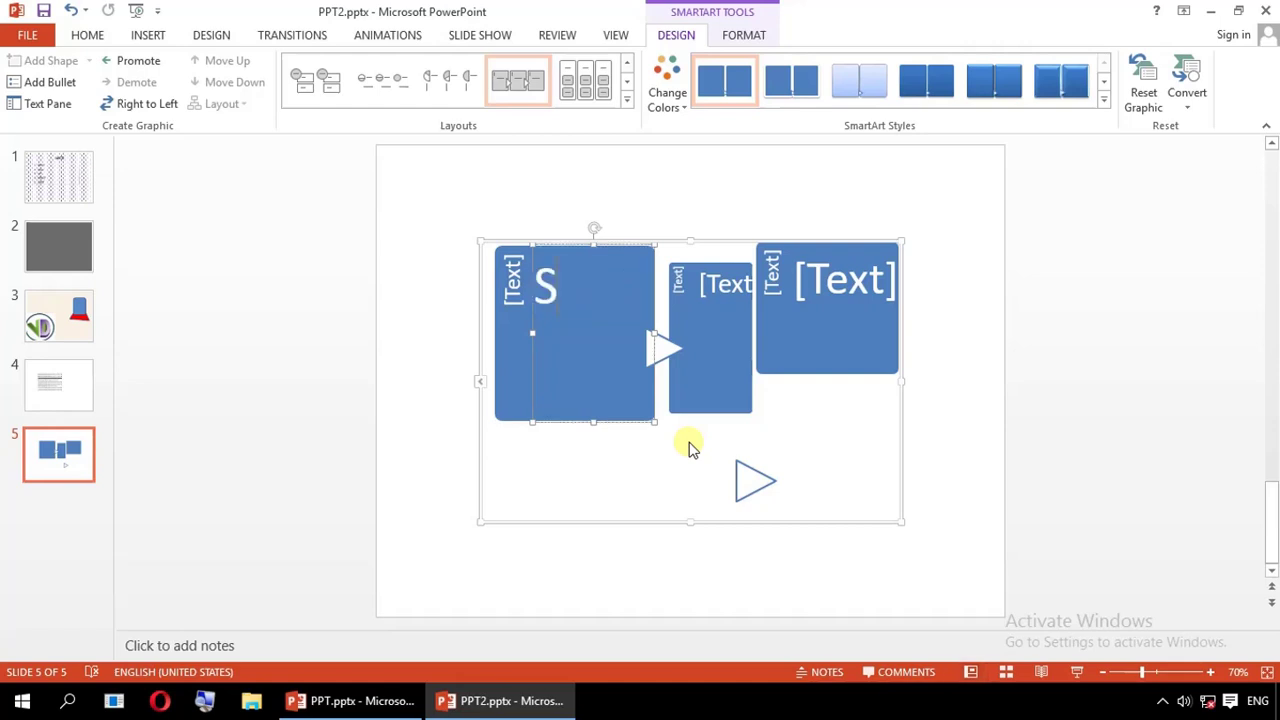
type("tep01")
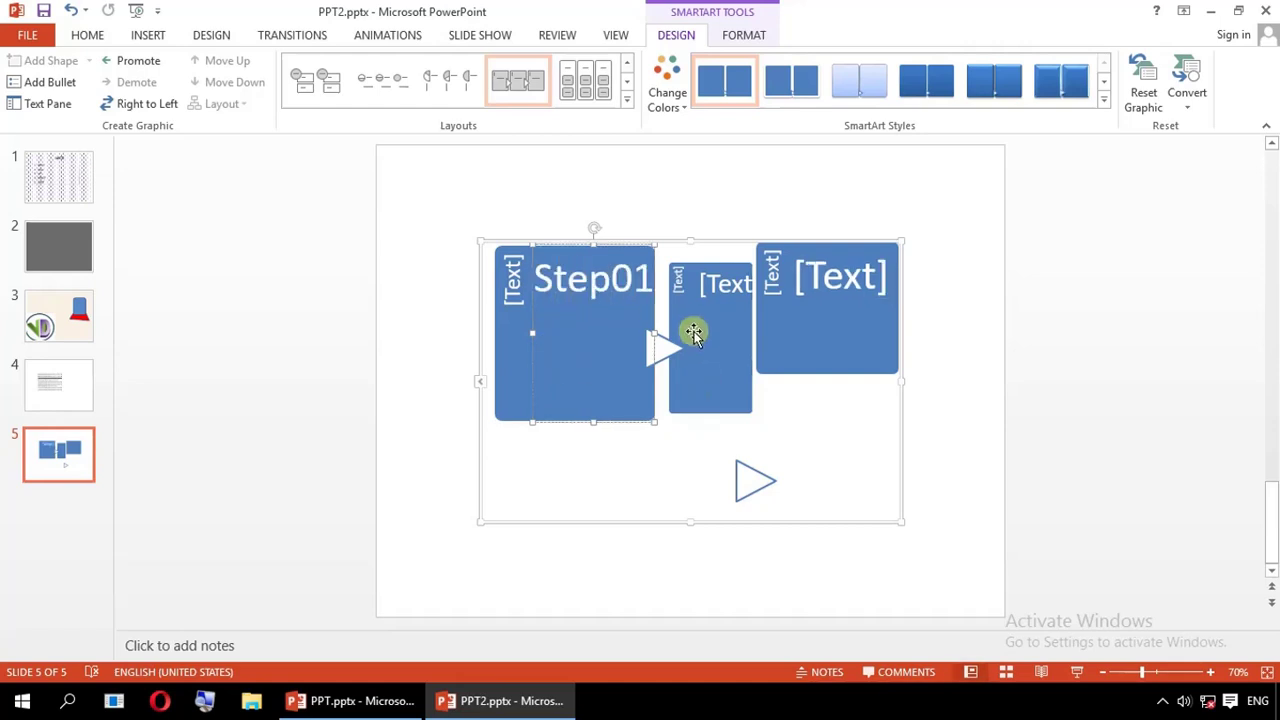
left_click(712, 295)
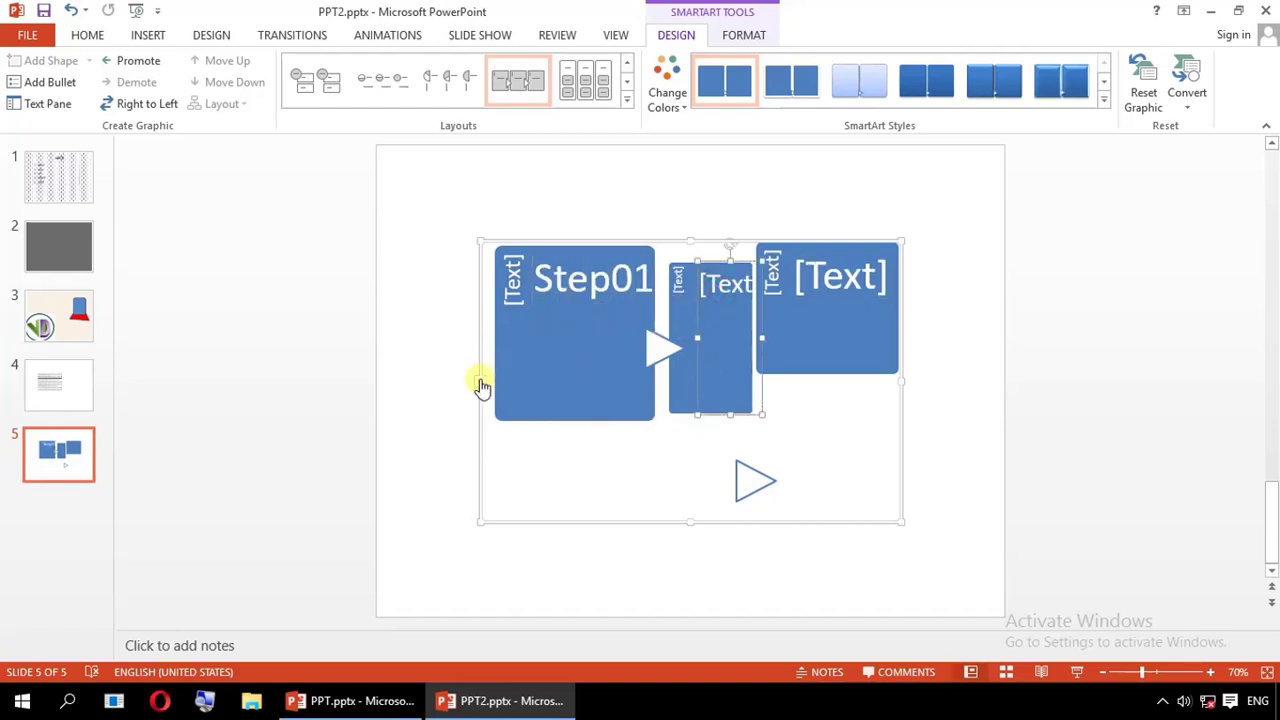
Show the text pane and widen the SmartArt graphic to the left and right
left_click(479, 378)
left_click_drag(476, 383, 394, 380)
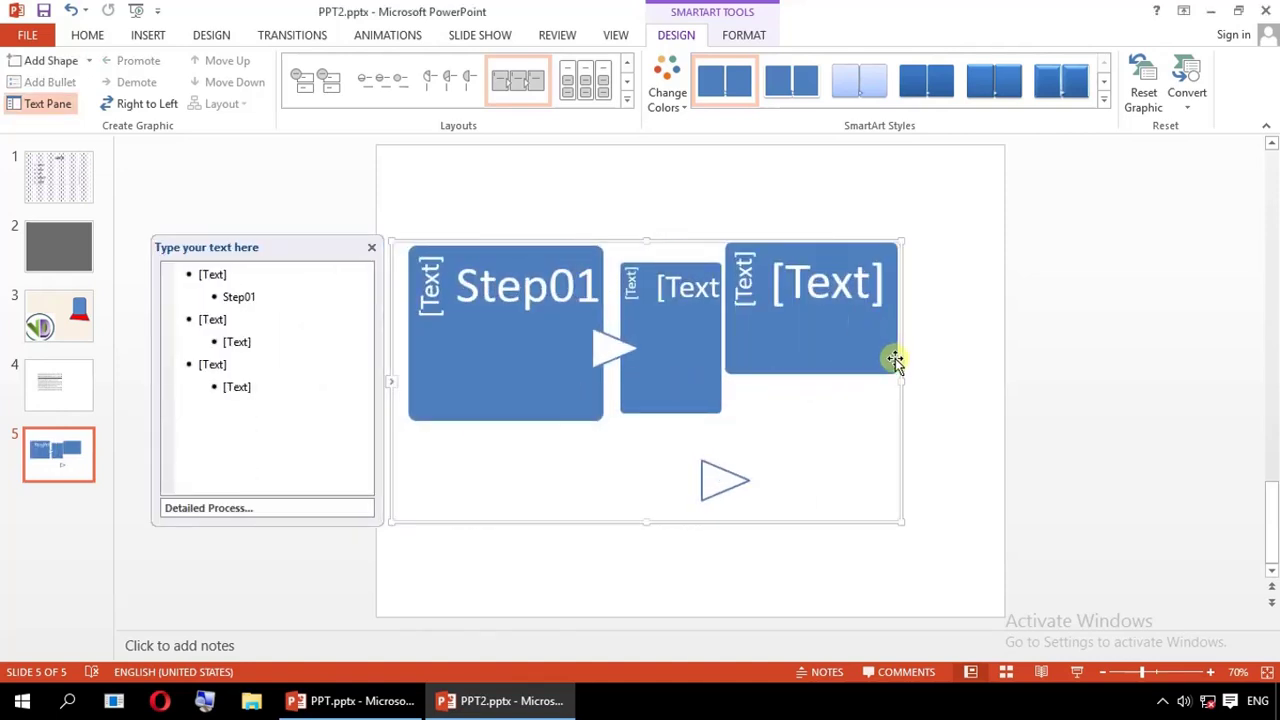
left_click_drag(904, 382, 997, 380)
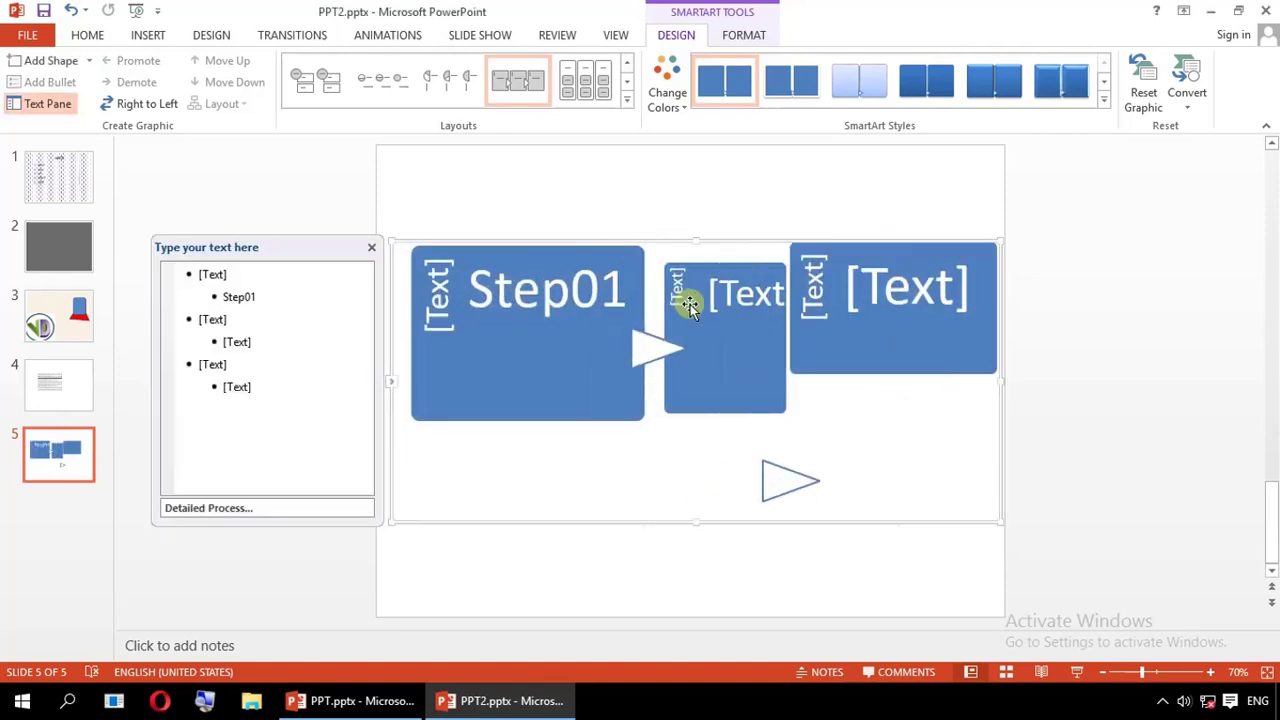
Label the middle box step02 and the right-hand box step03
left_click(714, 294)
left_click(718, 293)
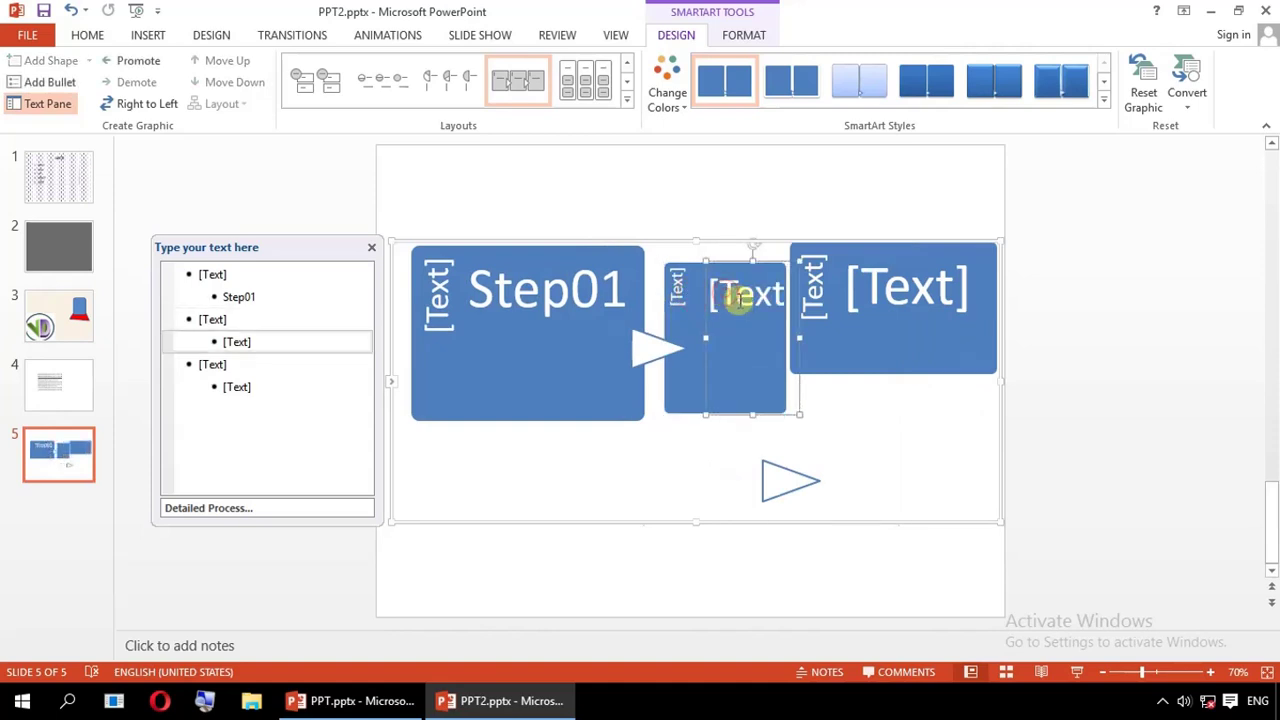
type("ste")
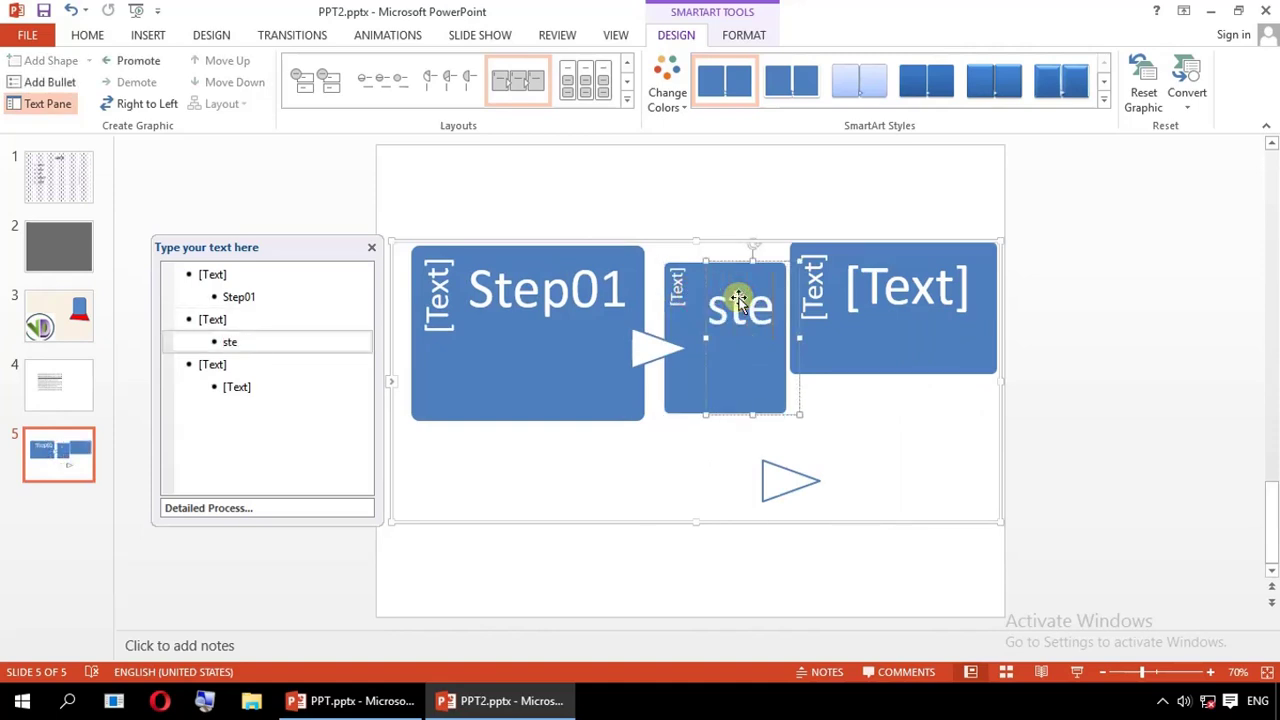
type("p02")
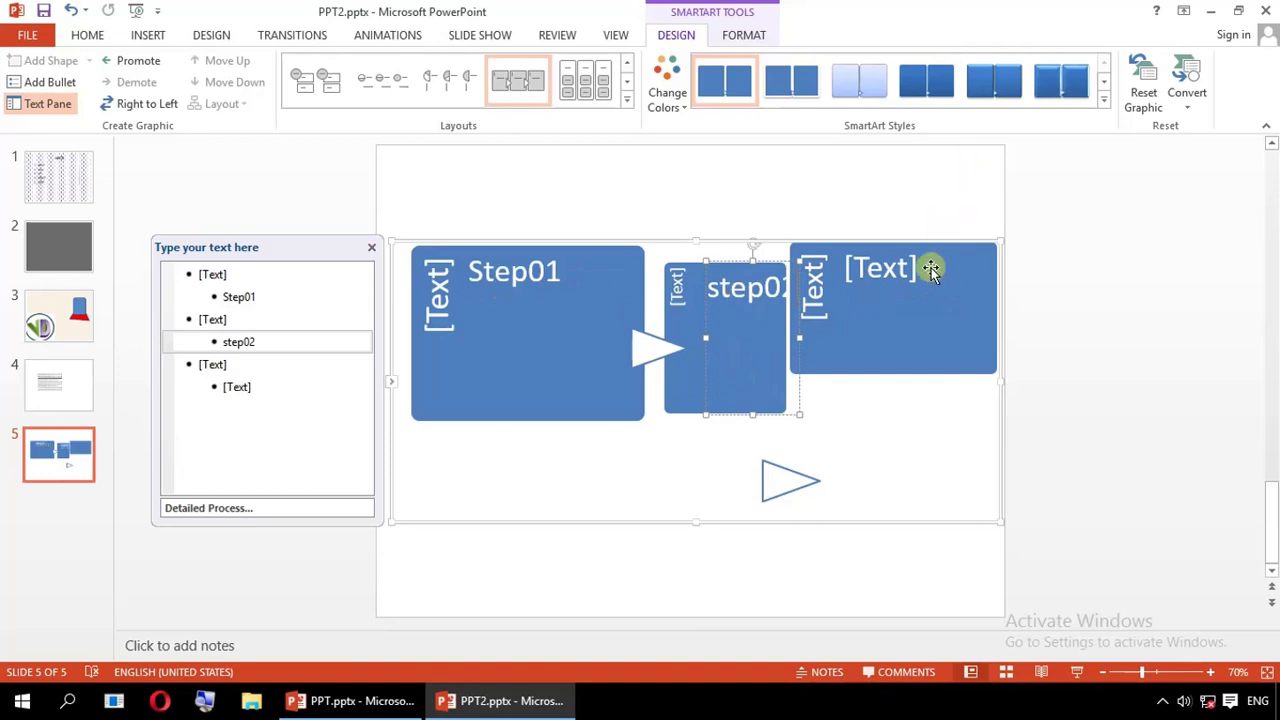
left_click(876, 288)
type("step03")
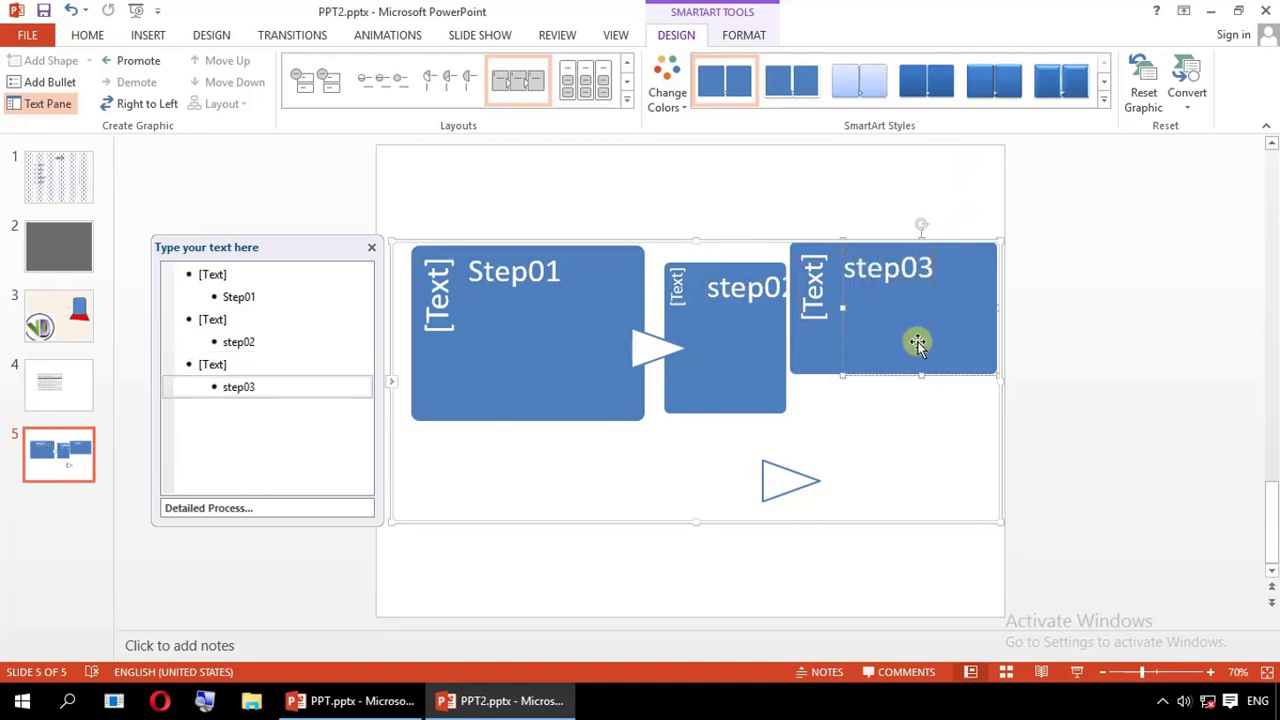
left_click(445, 303)
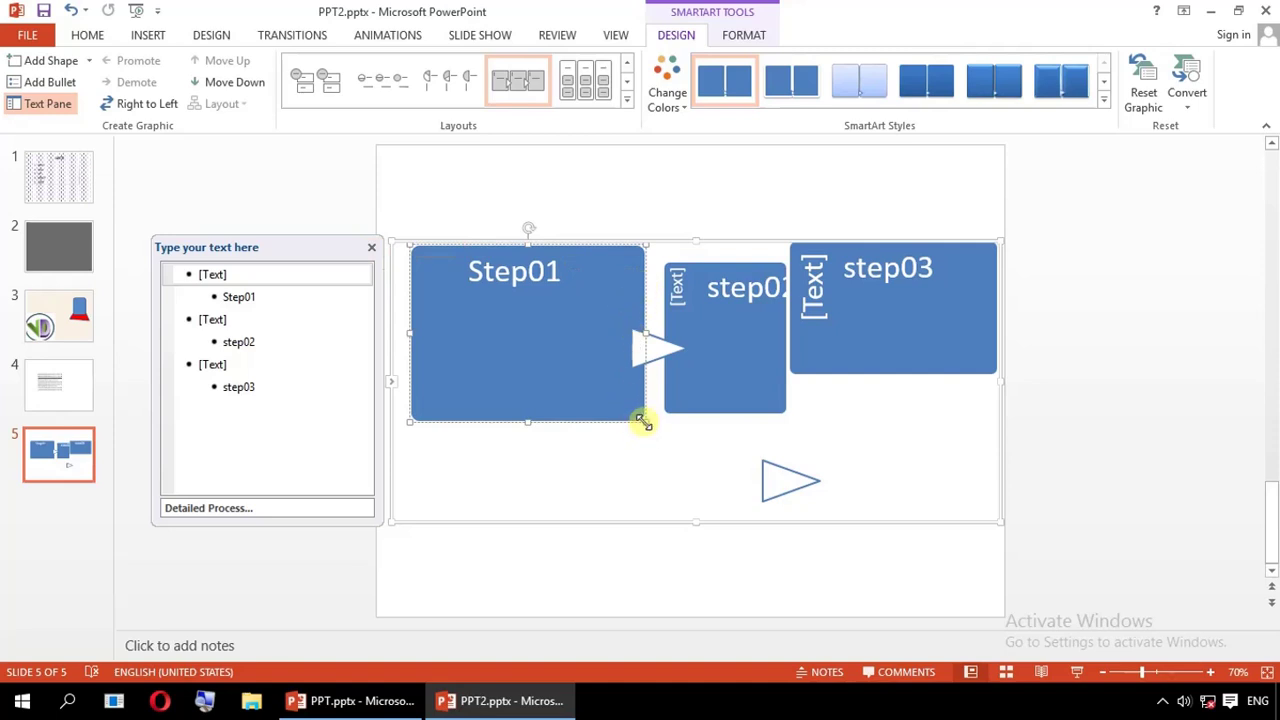
Shrink the Step01 box and add four more shapes to the process diagram
left_click_drag(643, 422, 594, 384)
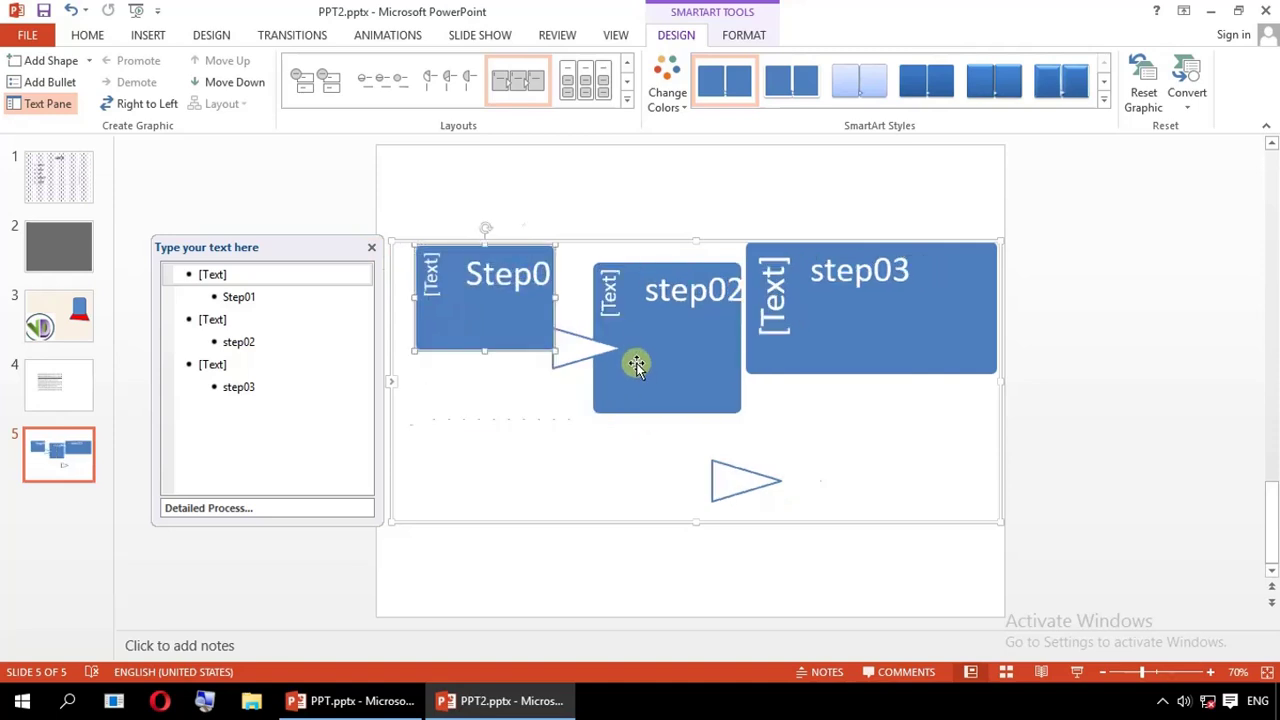
left_click(66, 67)
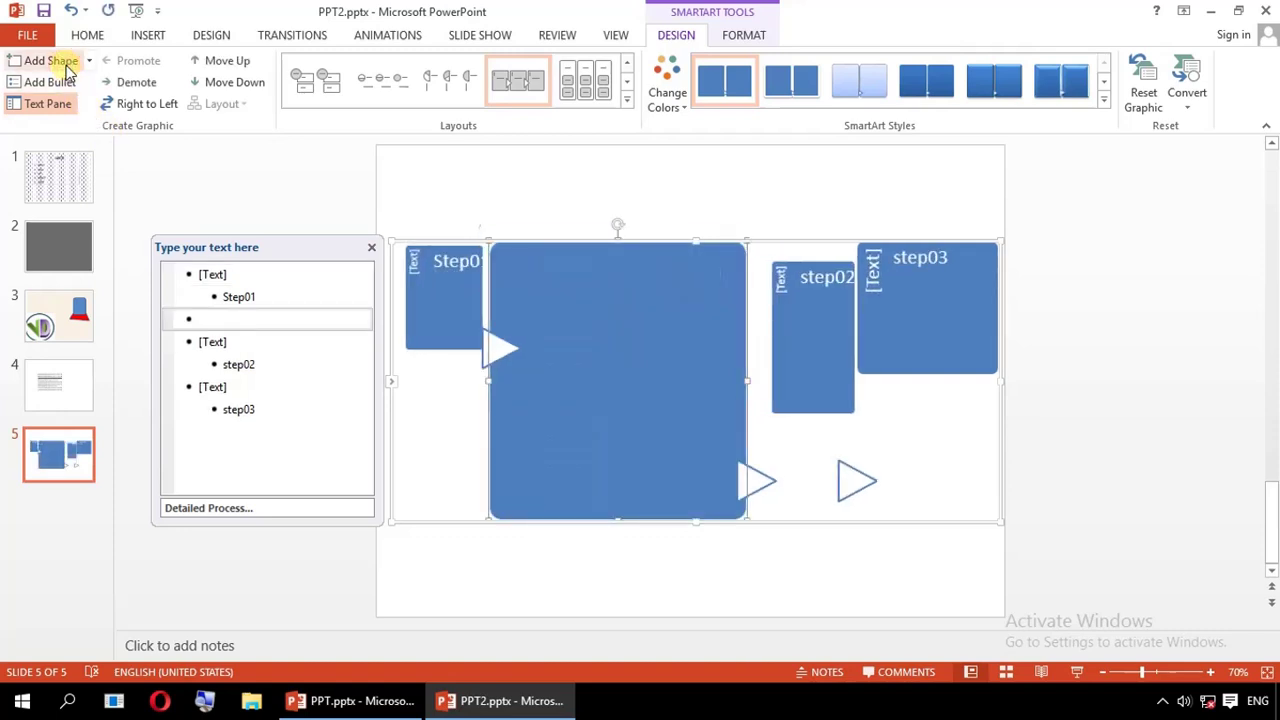
left_click(66, 67)
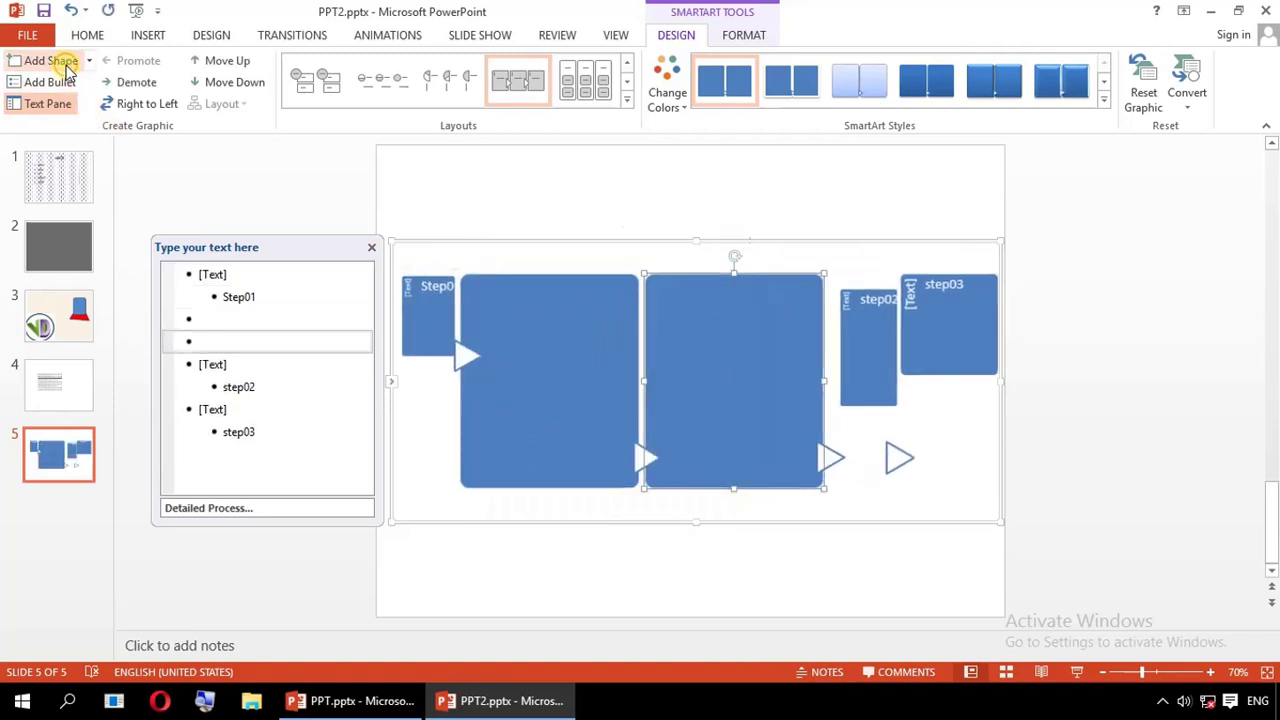
left_click(66, 67)
left_click(66, 67)
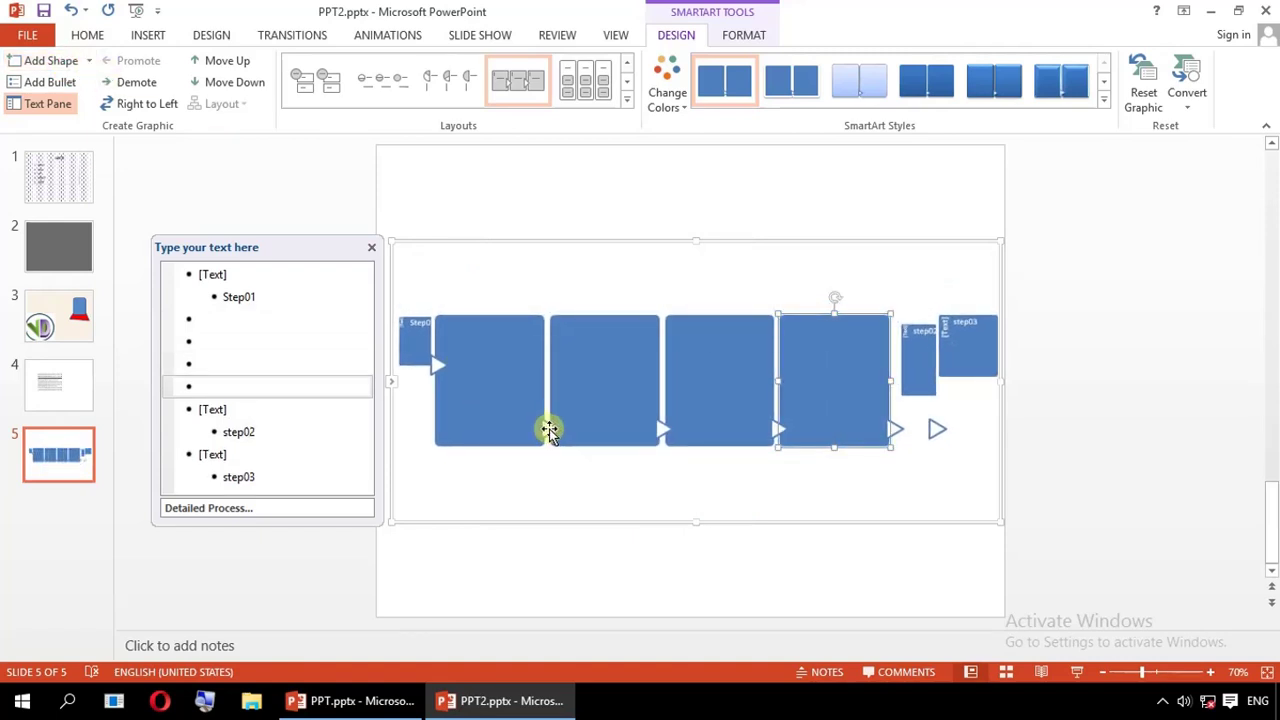
Select each of the four arrow connectors between the boxes in turn
left_click(549, 430)
left_click(660, 430)
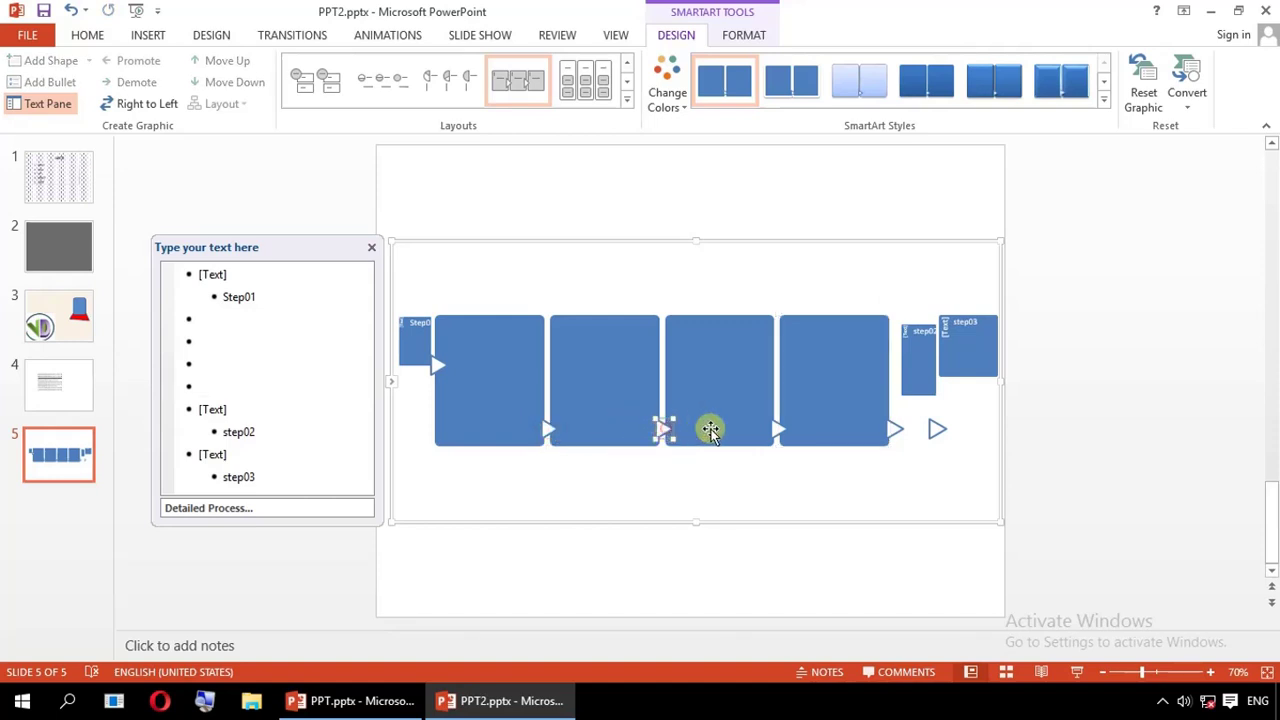
left_click(776, 431)
left_click(893, 430)
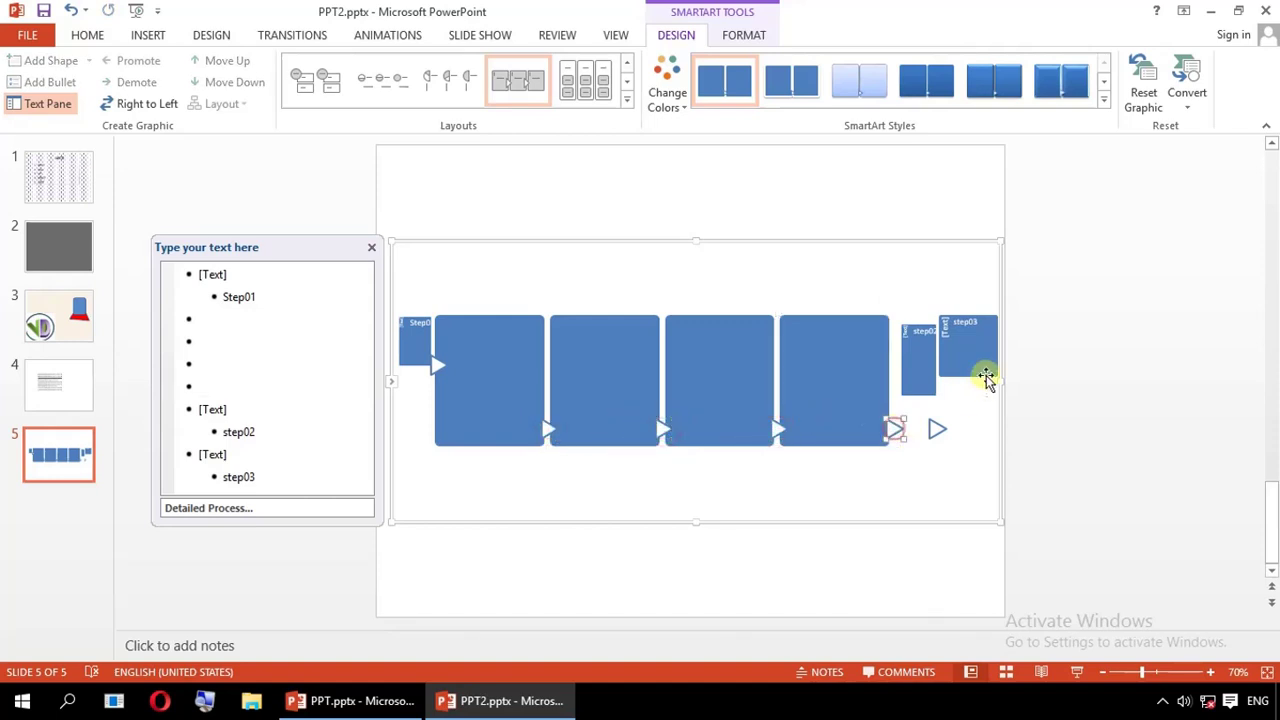
Close PPT2's text pane and bring up the SMART ART slide in PPT.pptx
left_click(355, 703)
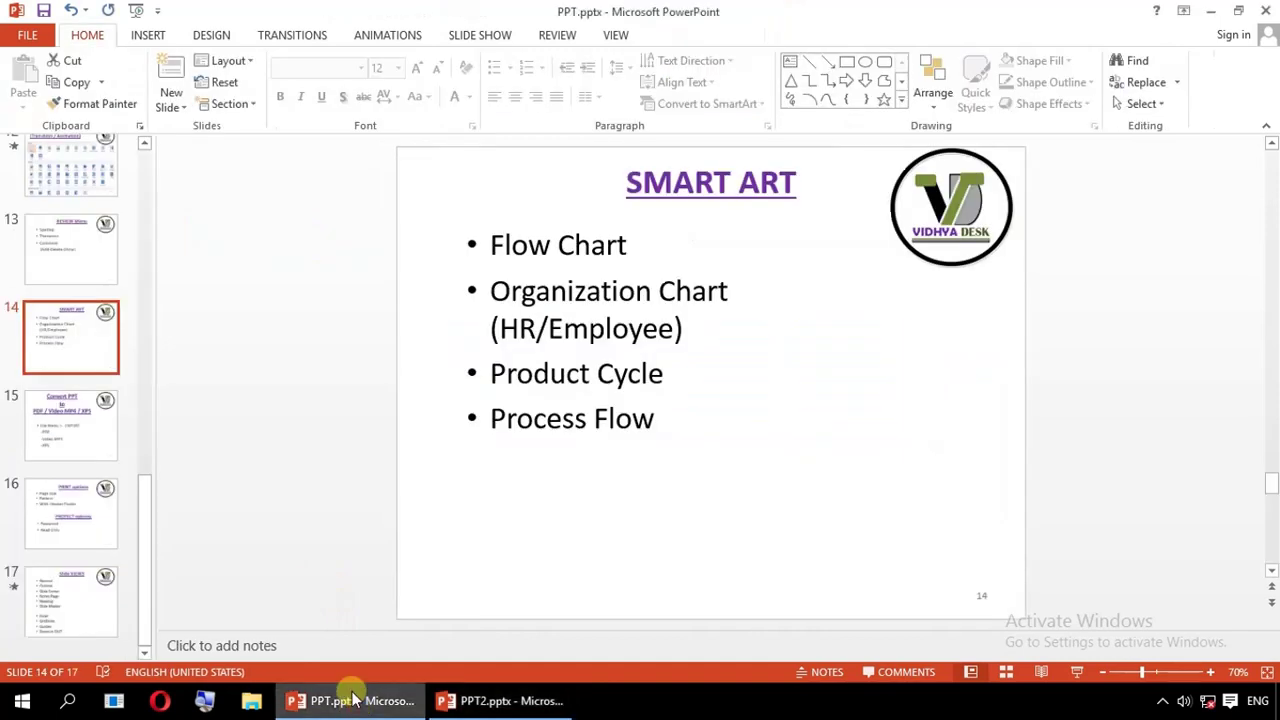
left_click(500, 700)
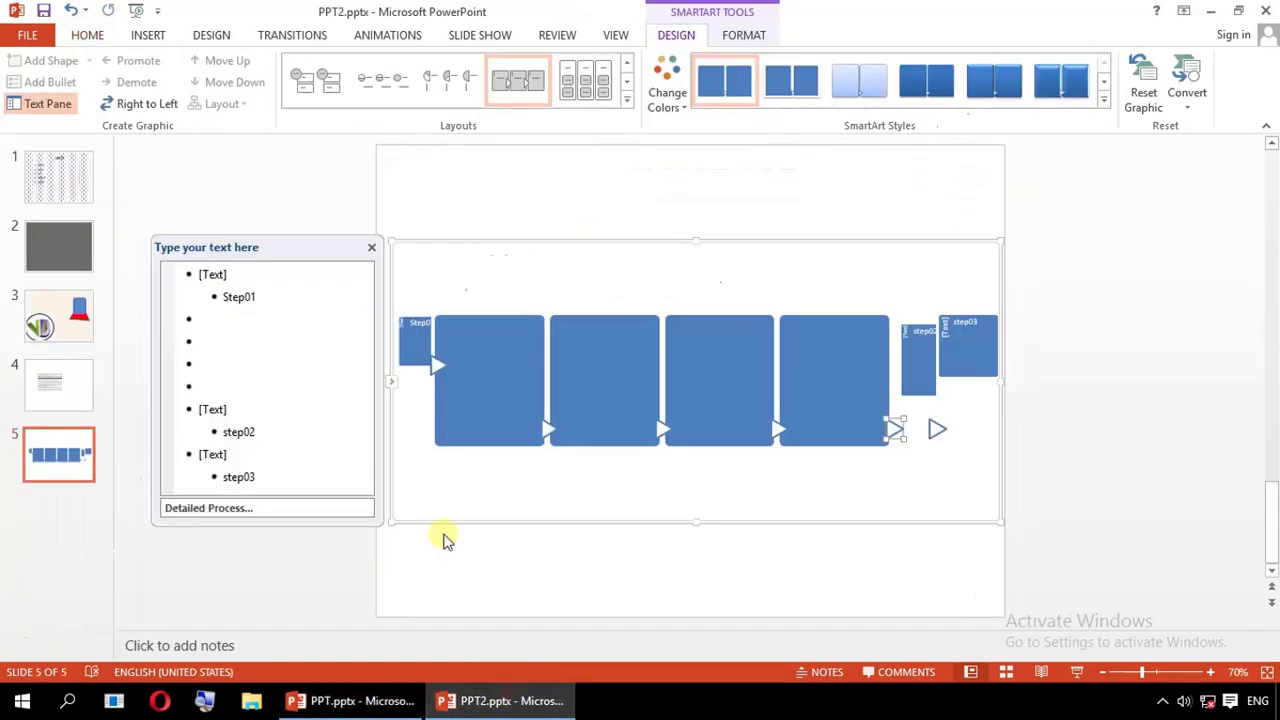
left_click(371, 247)
left_click(500, 702)
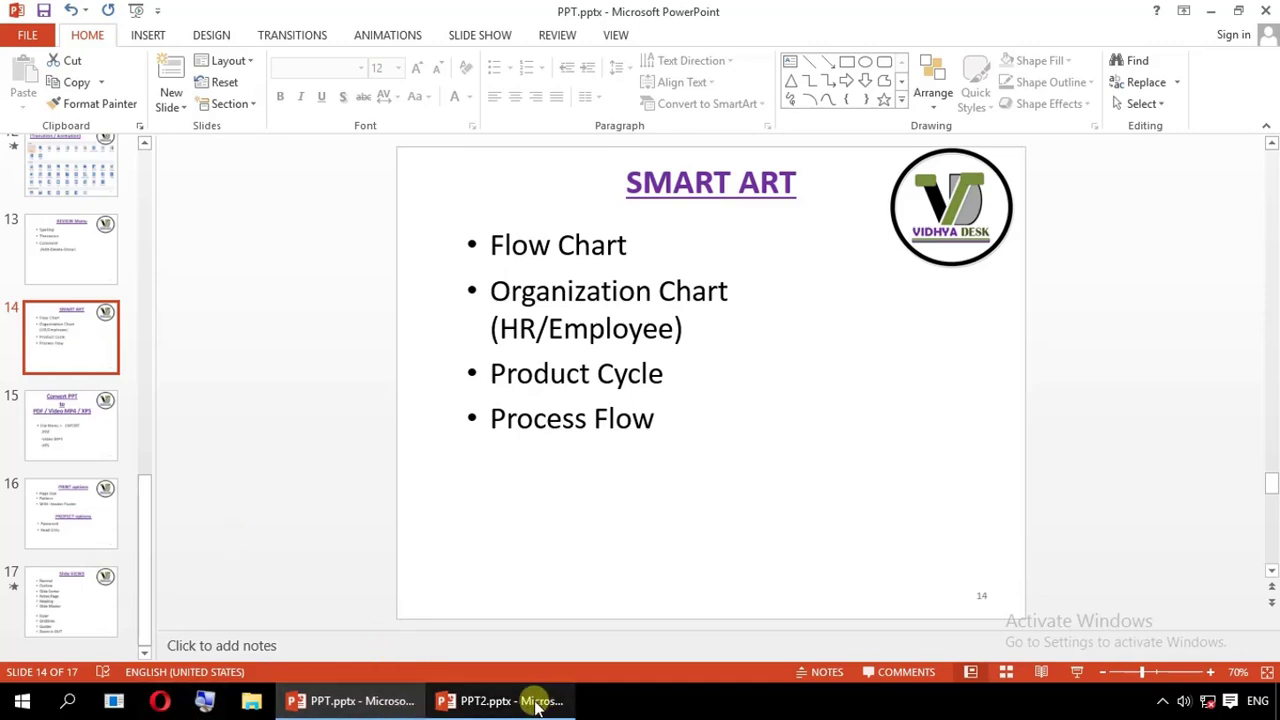
mouse_move(500, 701)
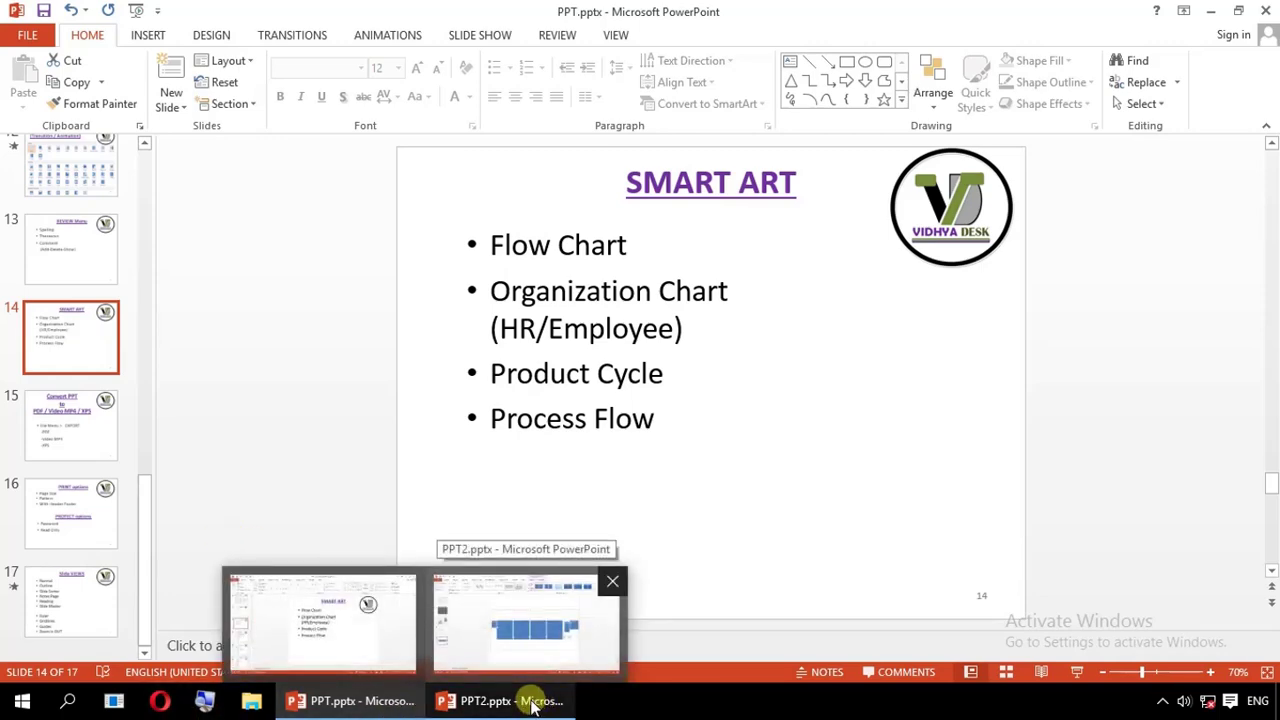
Delete the process diagram from slide 5 of PPT2
left_click(533, 705)
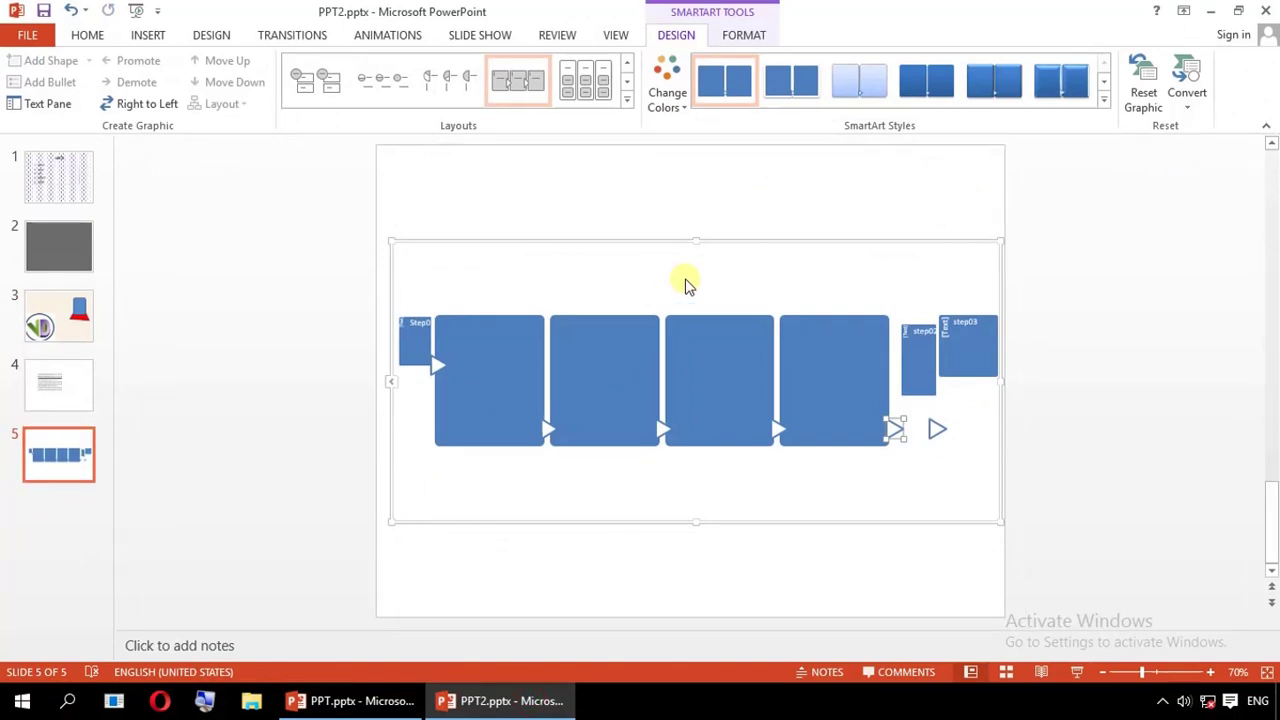
left_click(720, 240)
key("Delete")
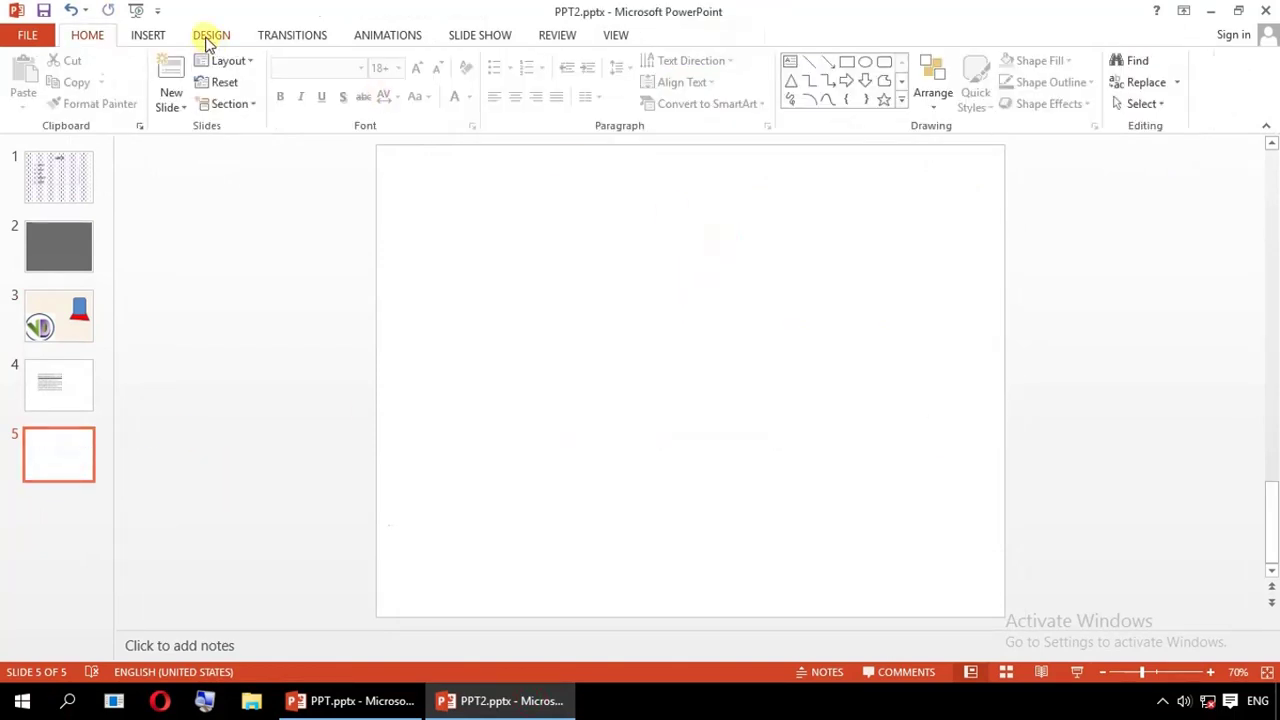
Insert a Basic Cycle SmartArt from the Cycle category onto slide 5
left_click(150, 36)
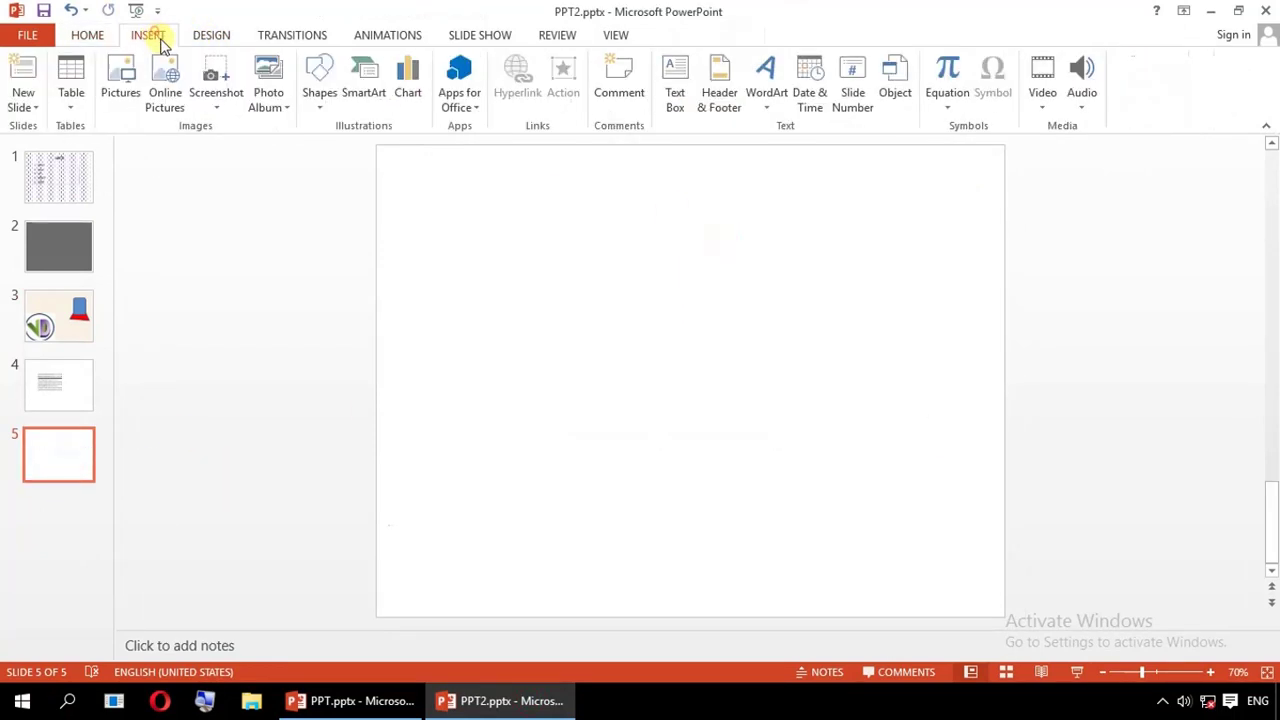
left_click(341, 101)
left_click(395, 279)
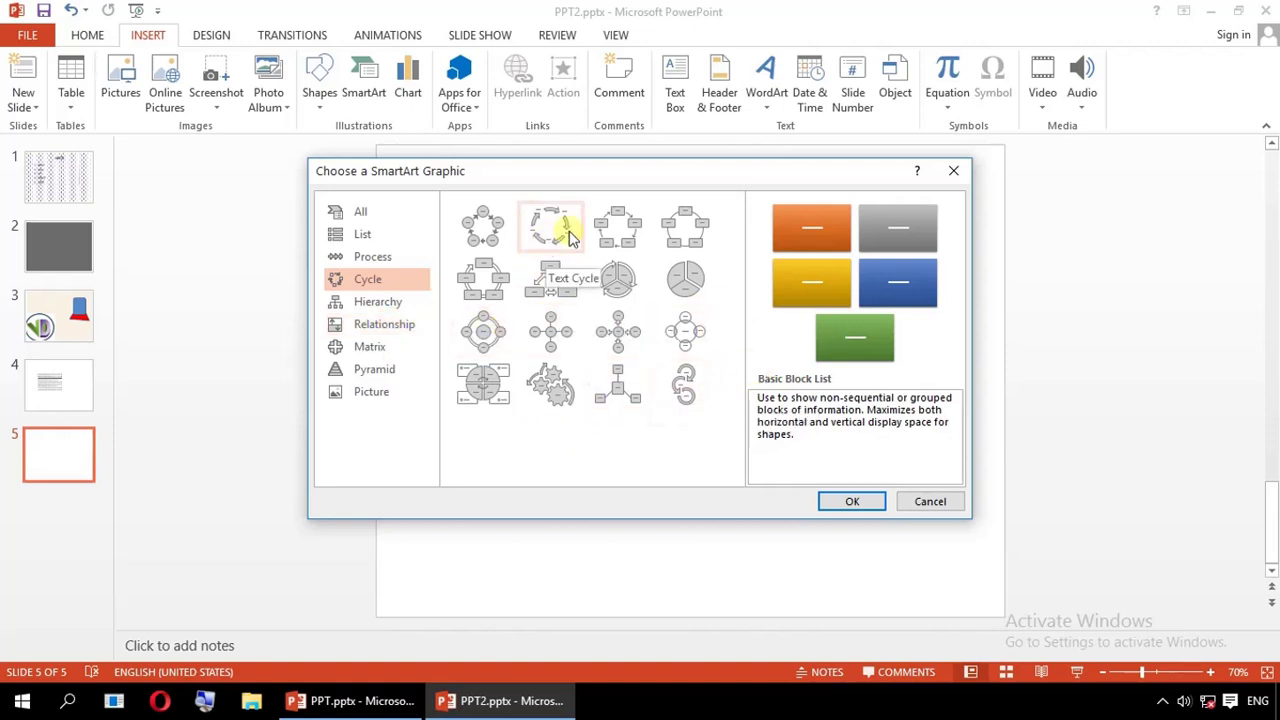
left_click(500, 230)
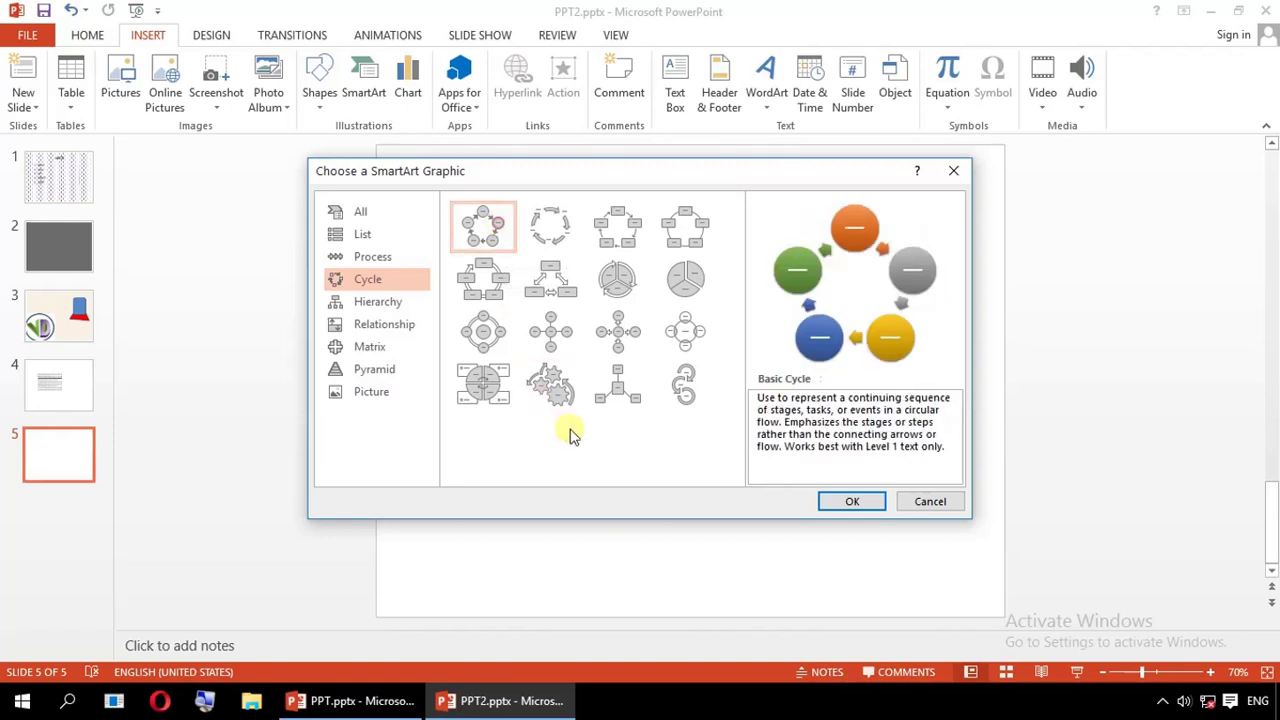
left_click(834, 503)
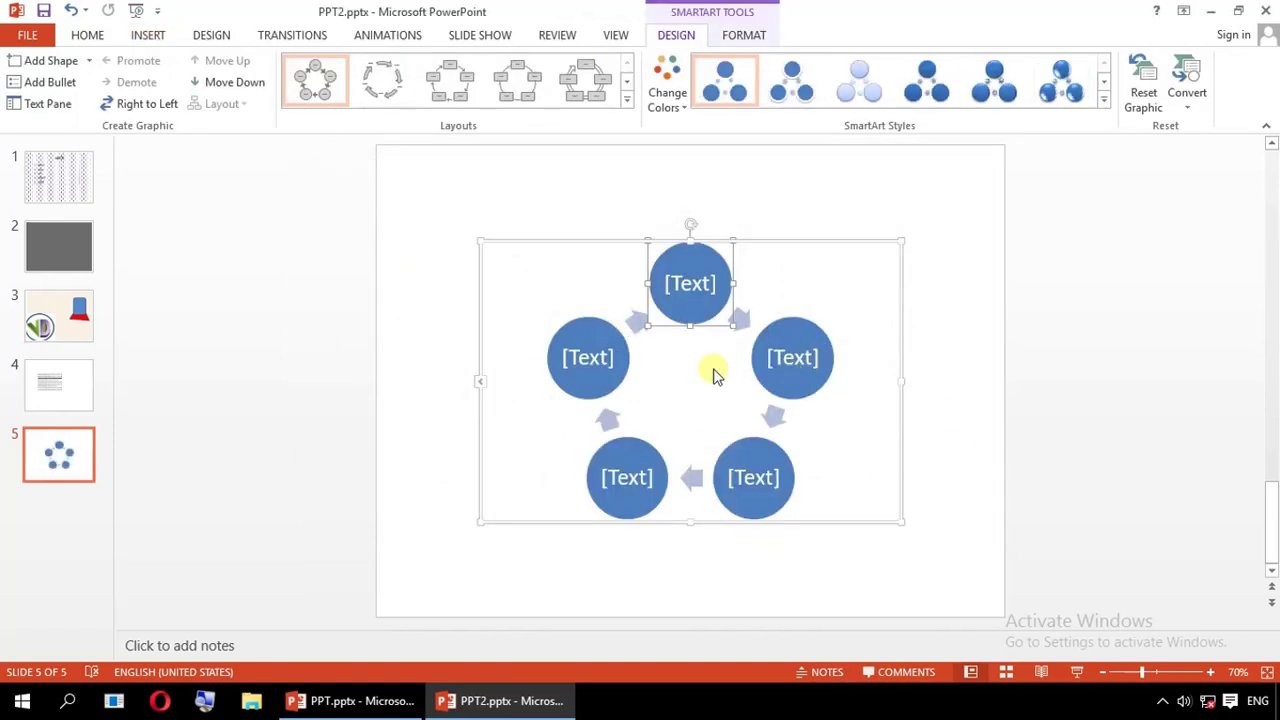
Enlarge the cycle graphic's frame and label the top circle 'RAW material'
left_click_drag(902, 521, 945, 598)
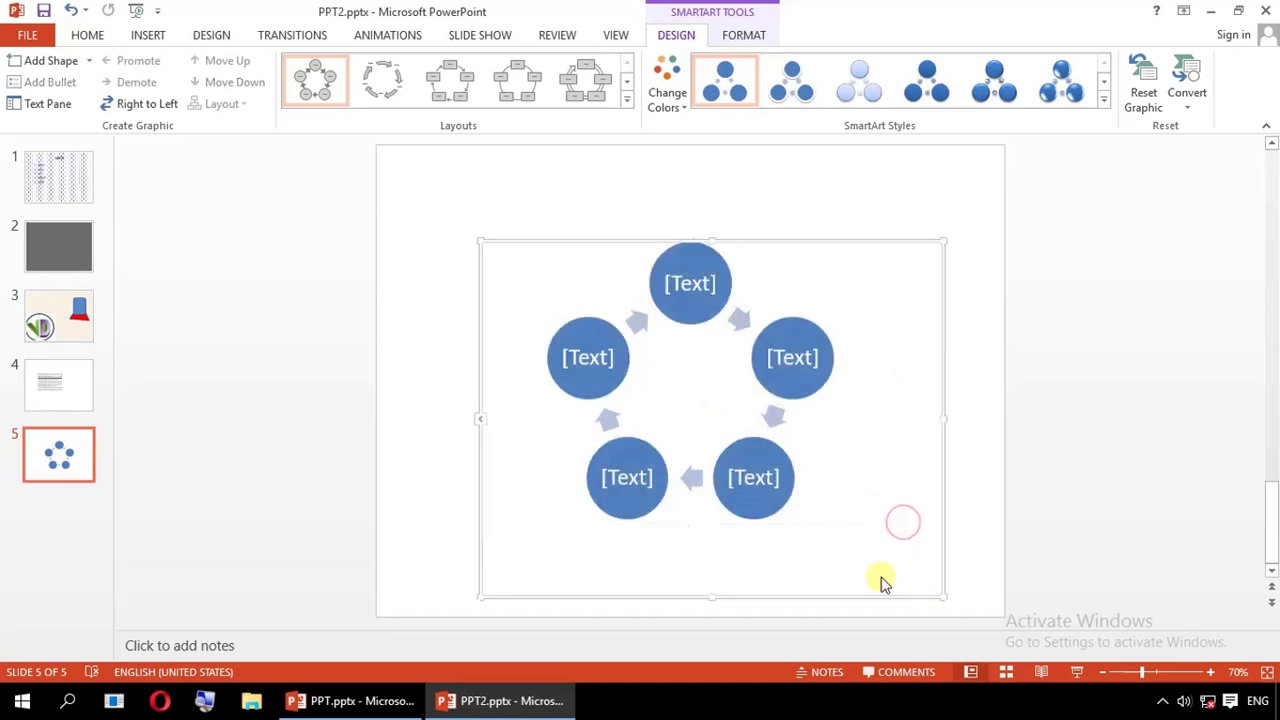
left_click(481, 420)
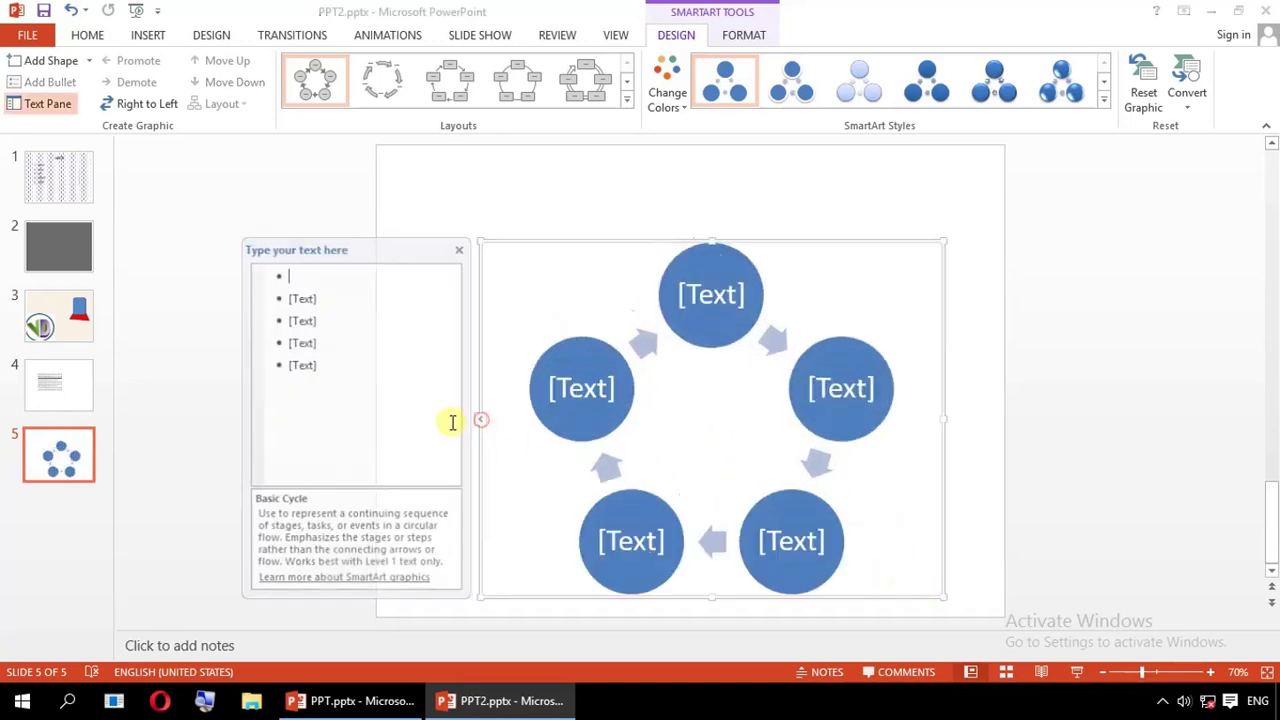
left_click(464, 246)
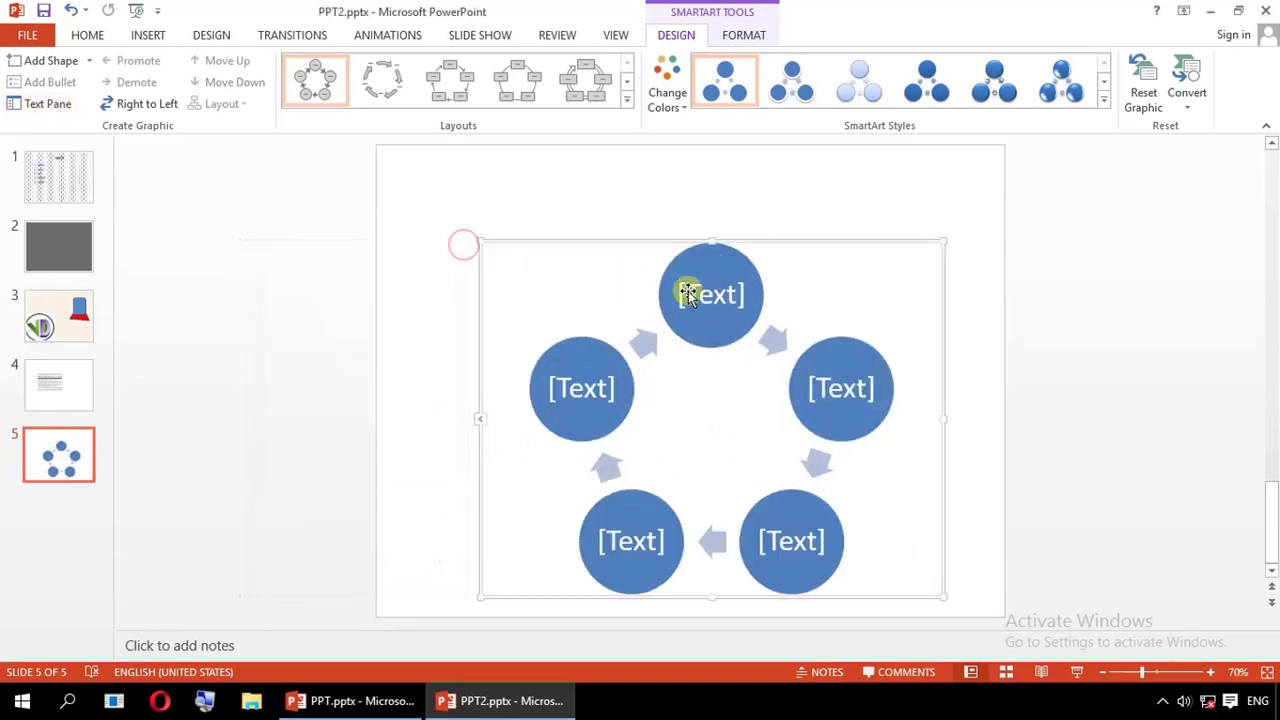
left_click(688, 291)
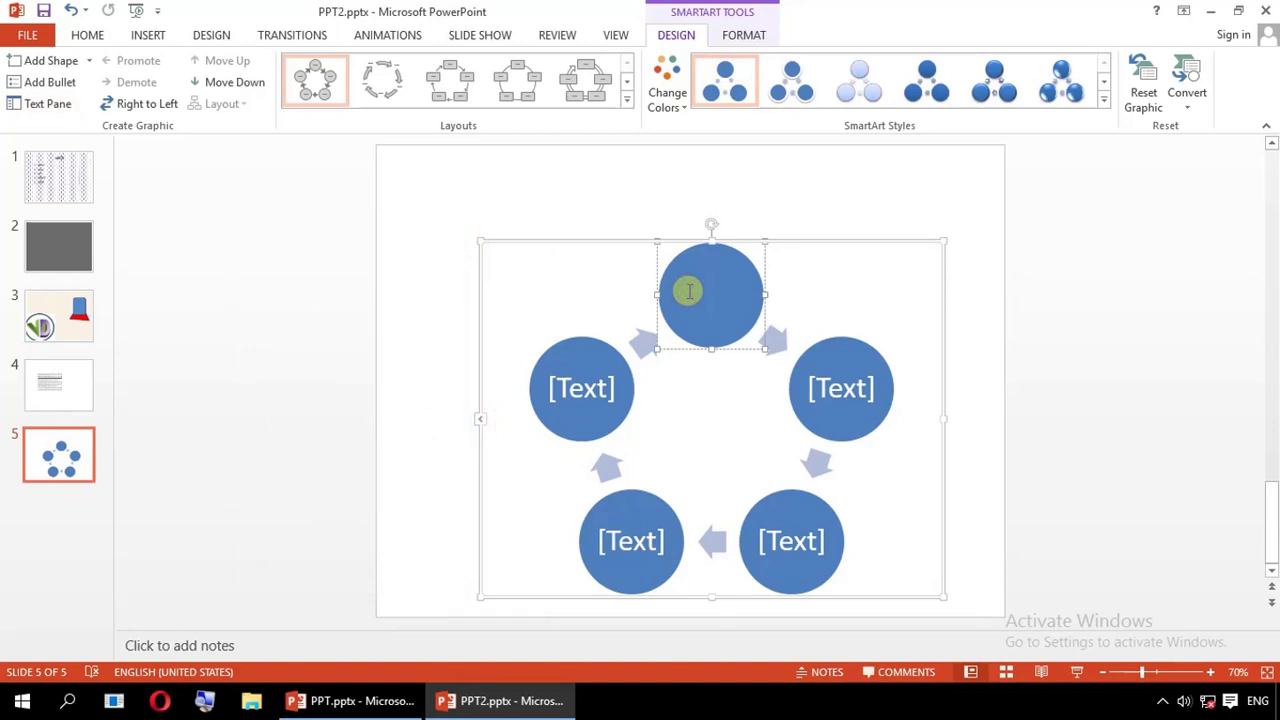
type("RA")
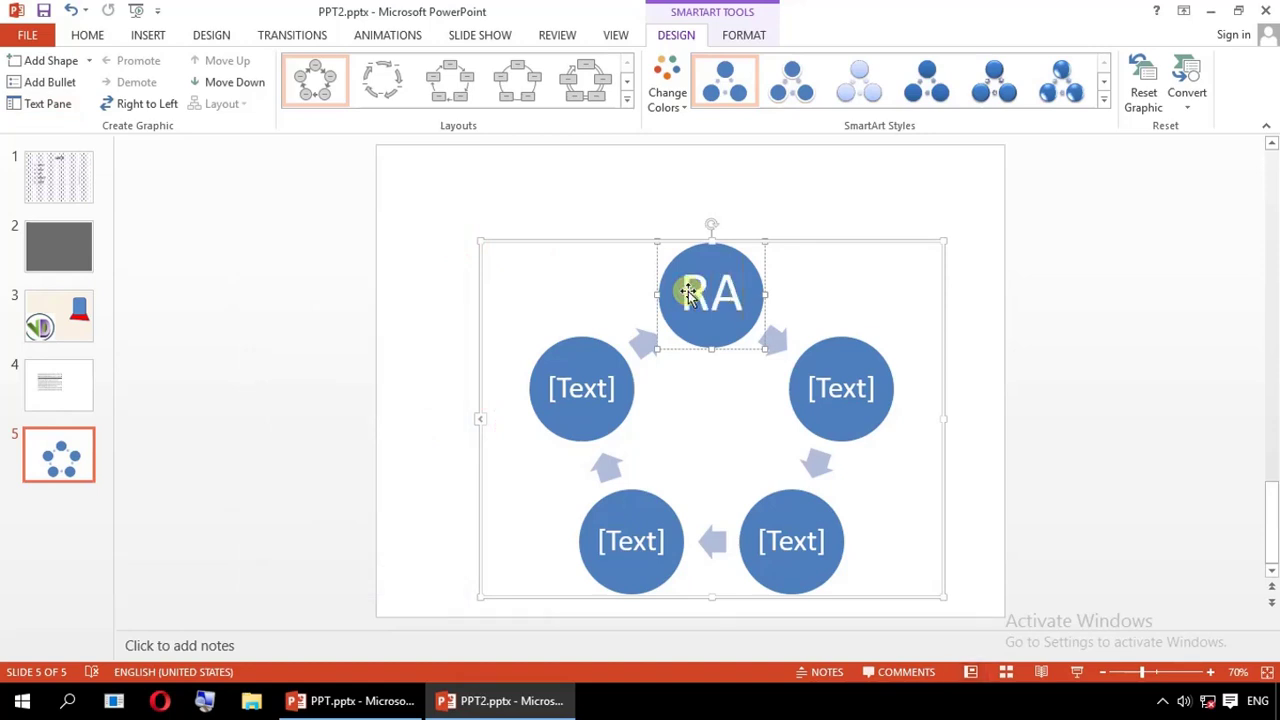
type("W")
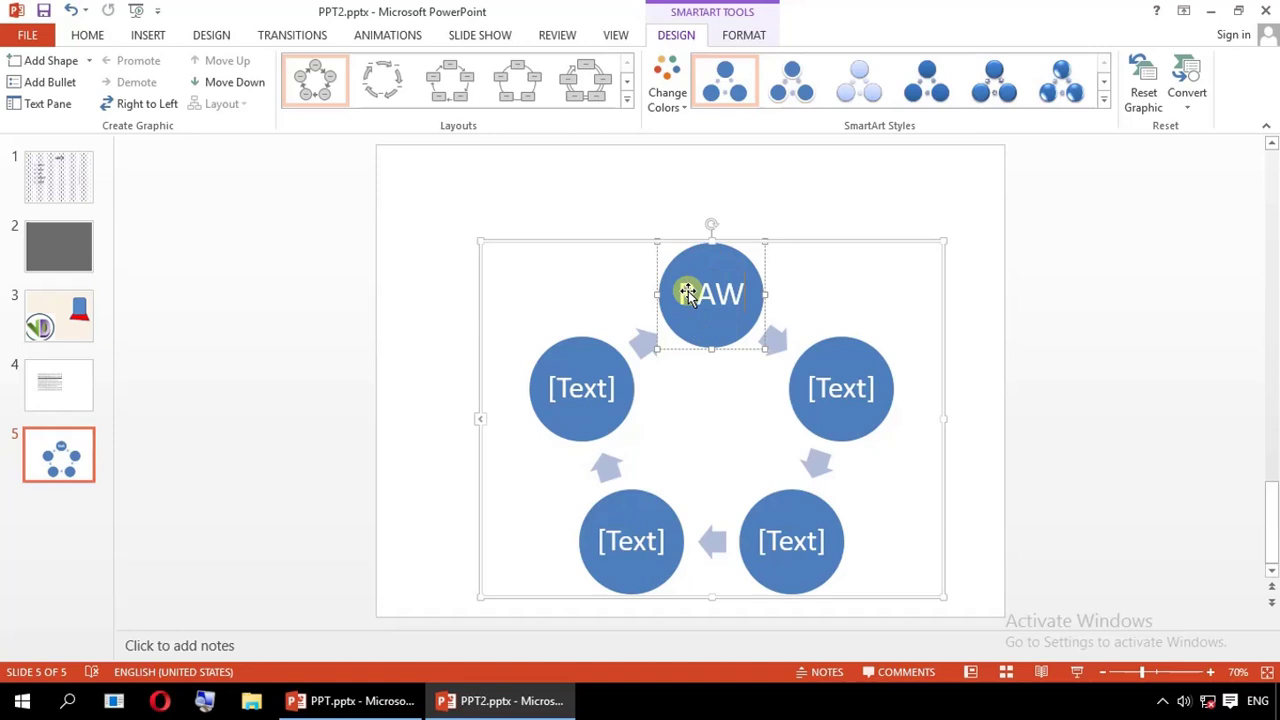
type(" m")
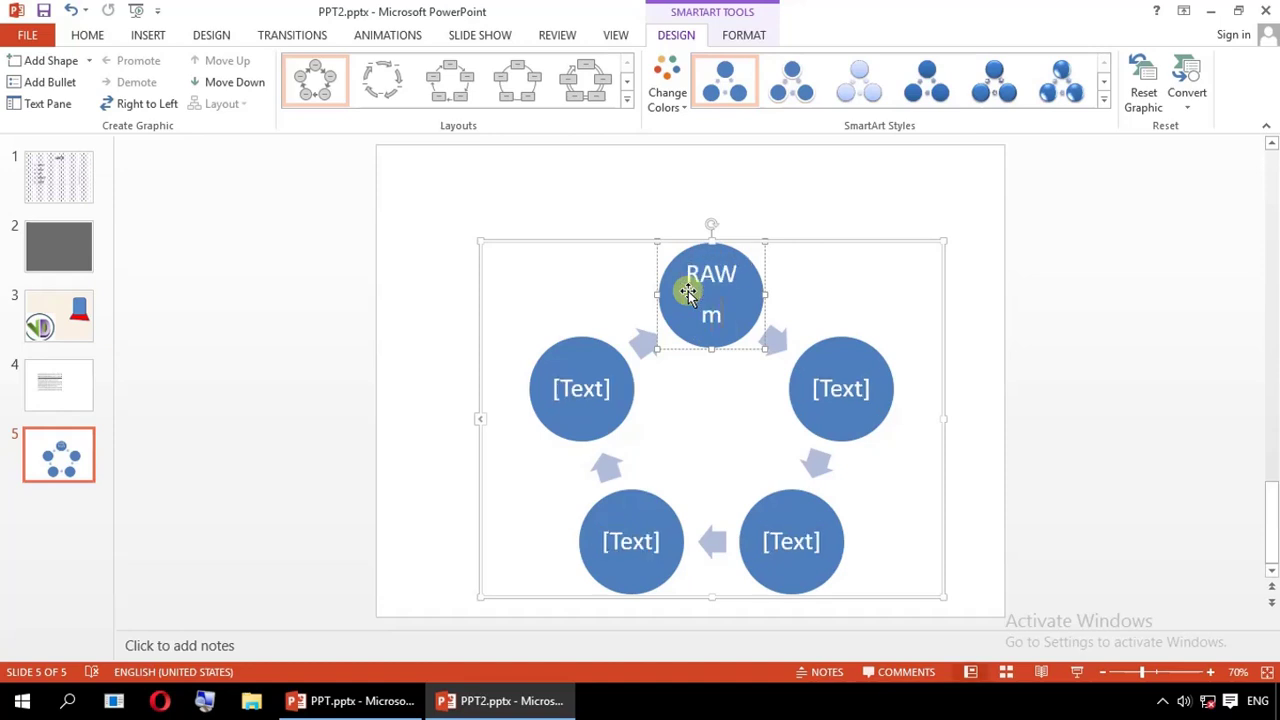
type("ateria")
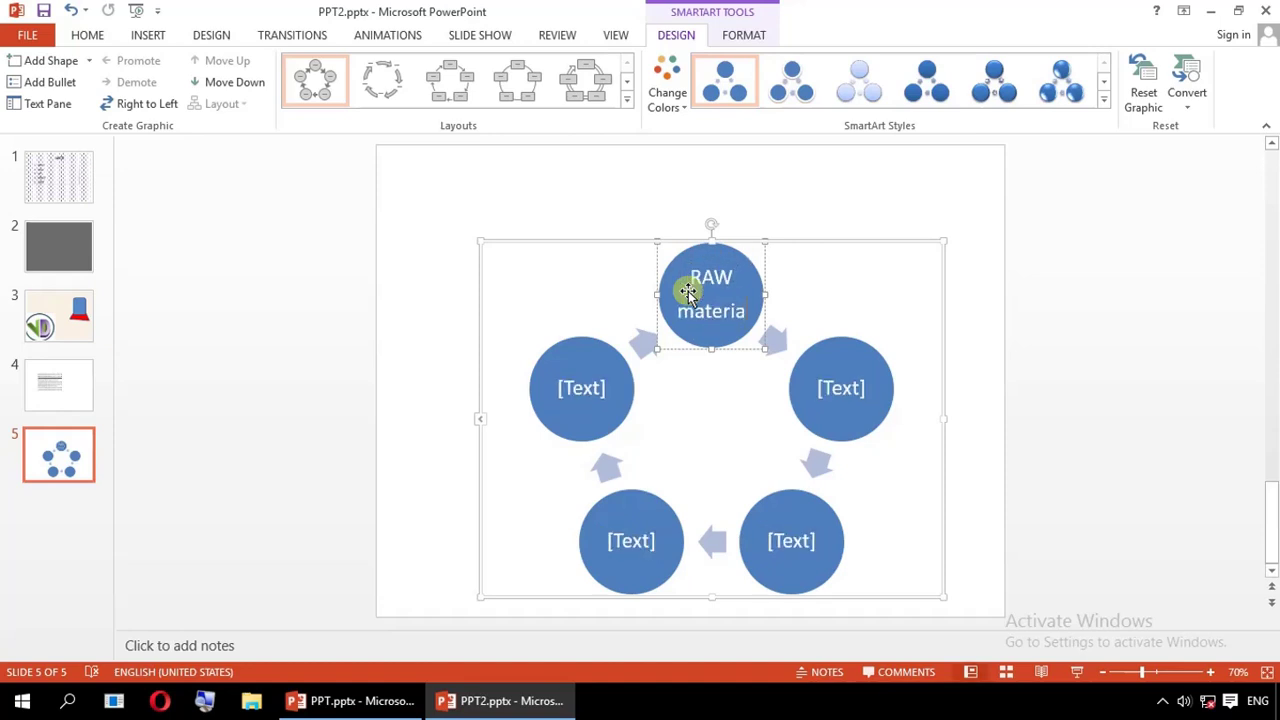
type("l")
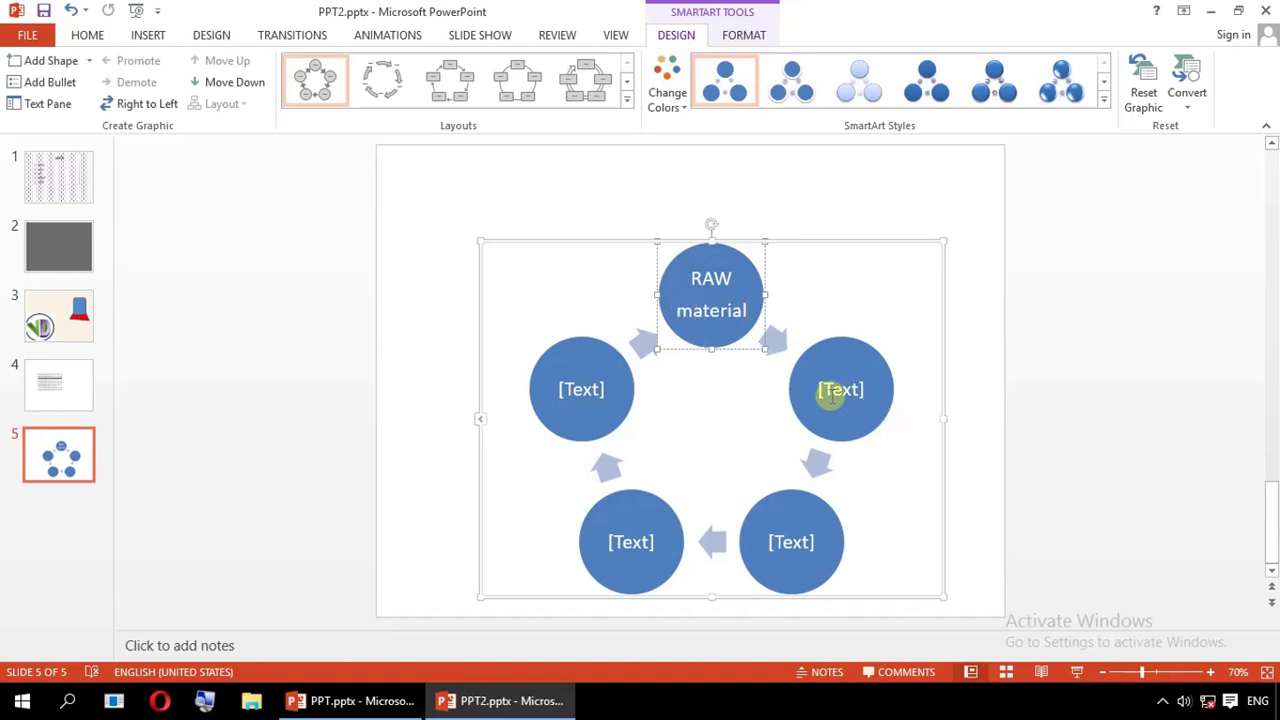
Label the right circle 'Manufactuting' and the bottom-right circle 'Product'
left_click(833, 418)
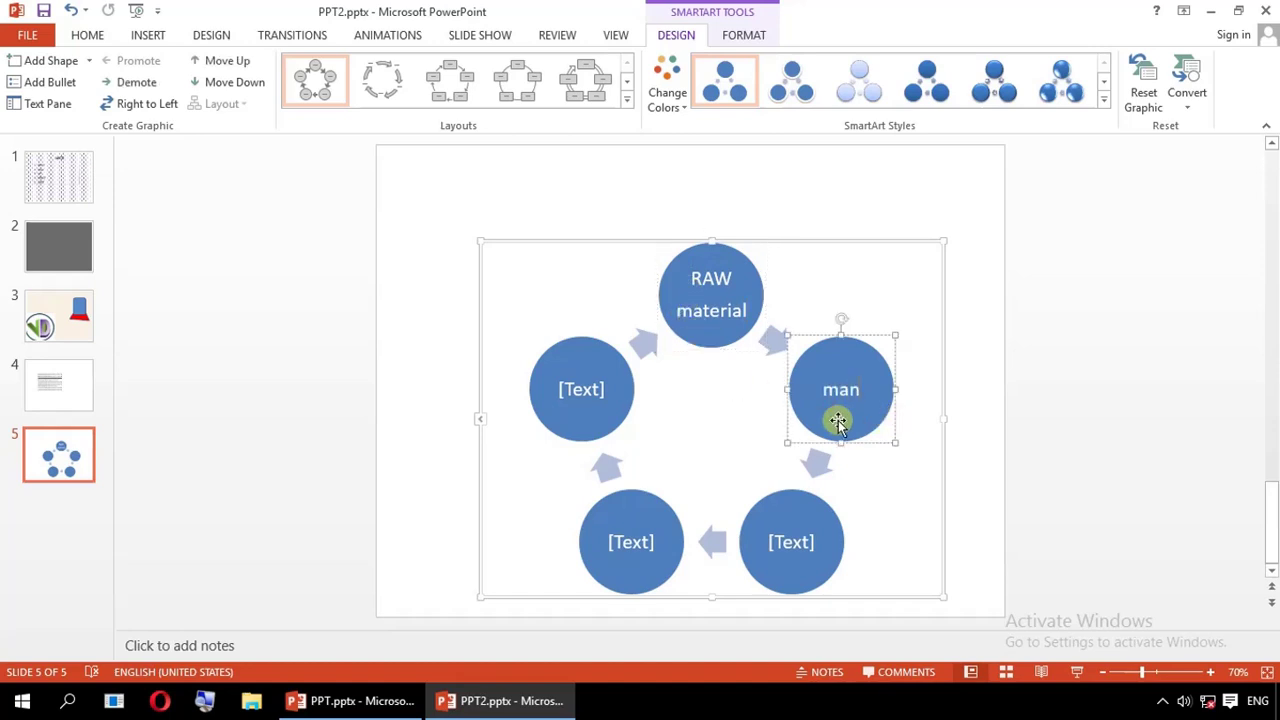
type("Man")
type("ufactu")
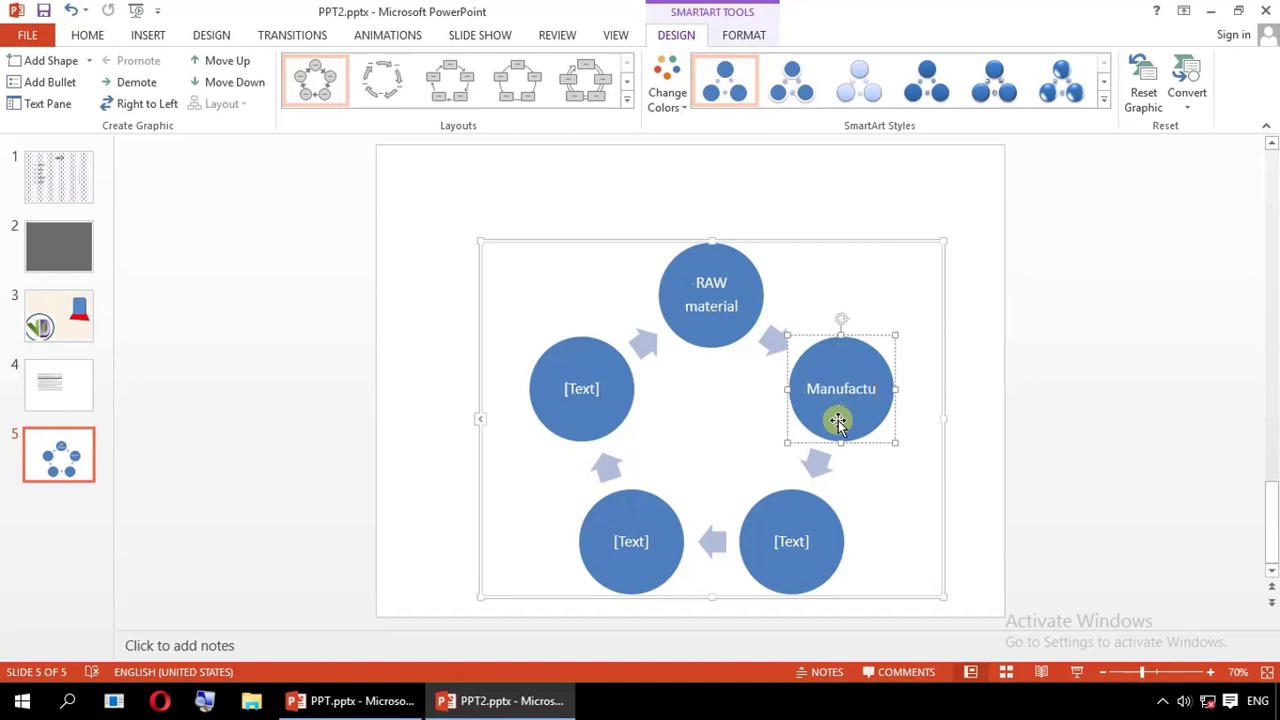
type("t")
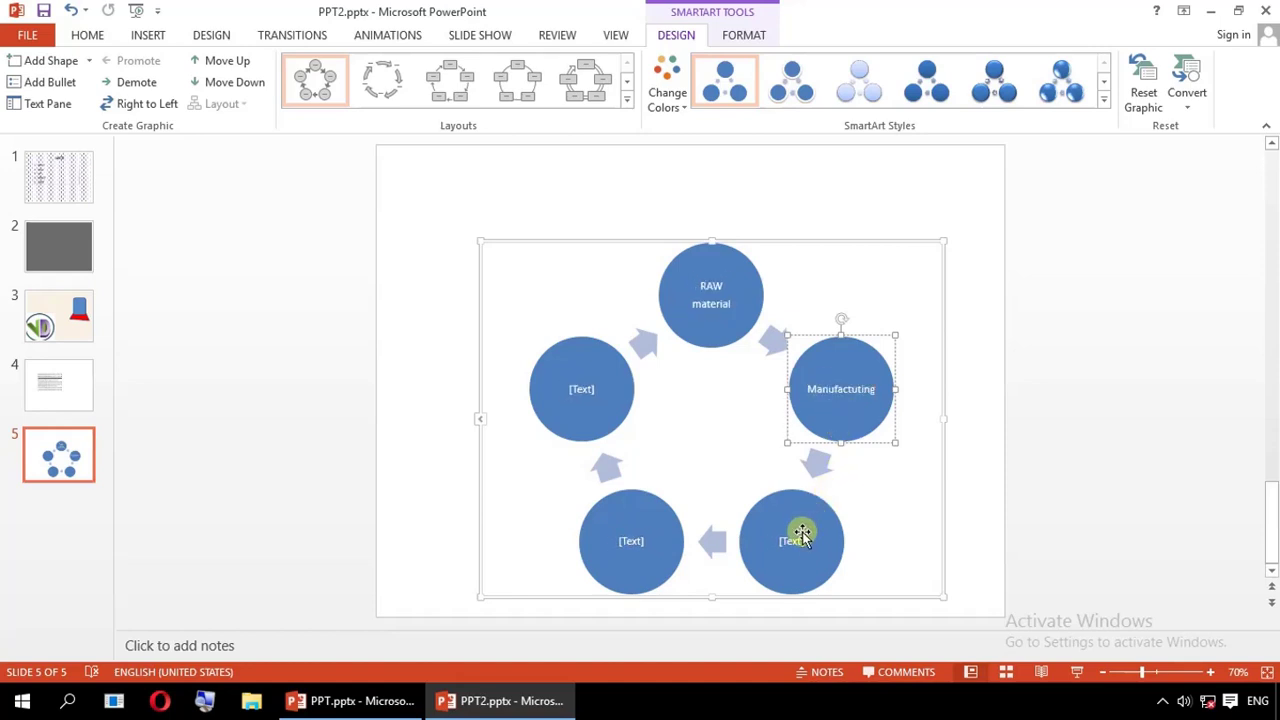
left_click(795, 537)
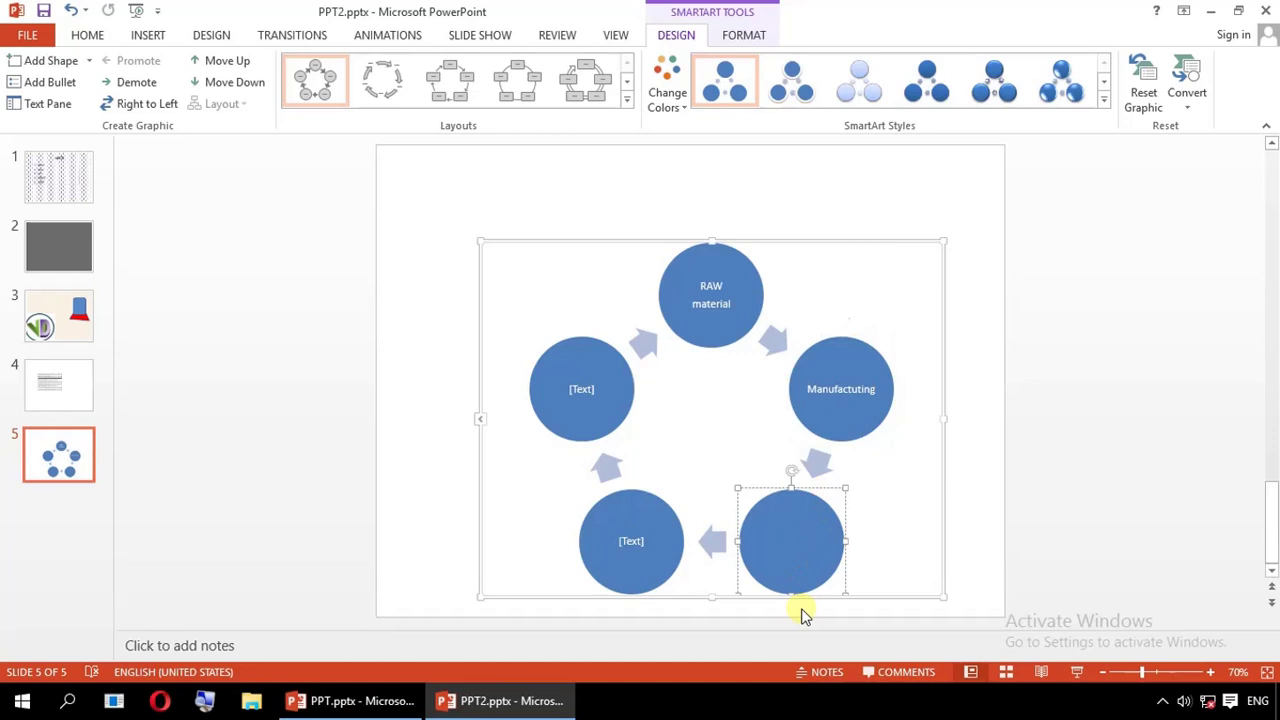
type("Product")
Label the bottom-left circle Logistics and the left circle Marketing, then reselect Marketing
left_click(634, 540)
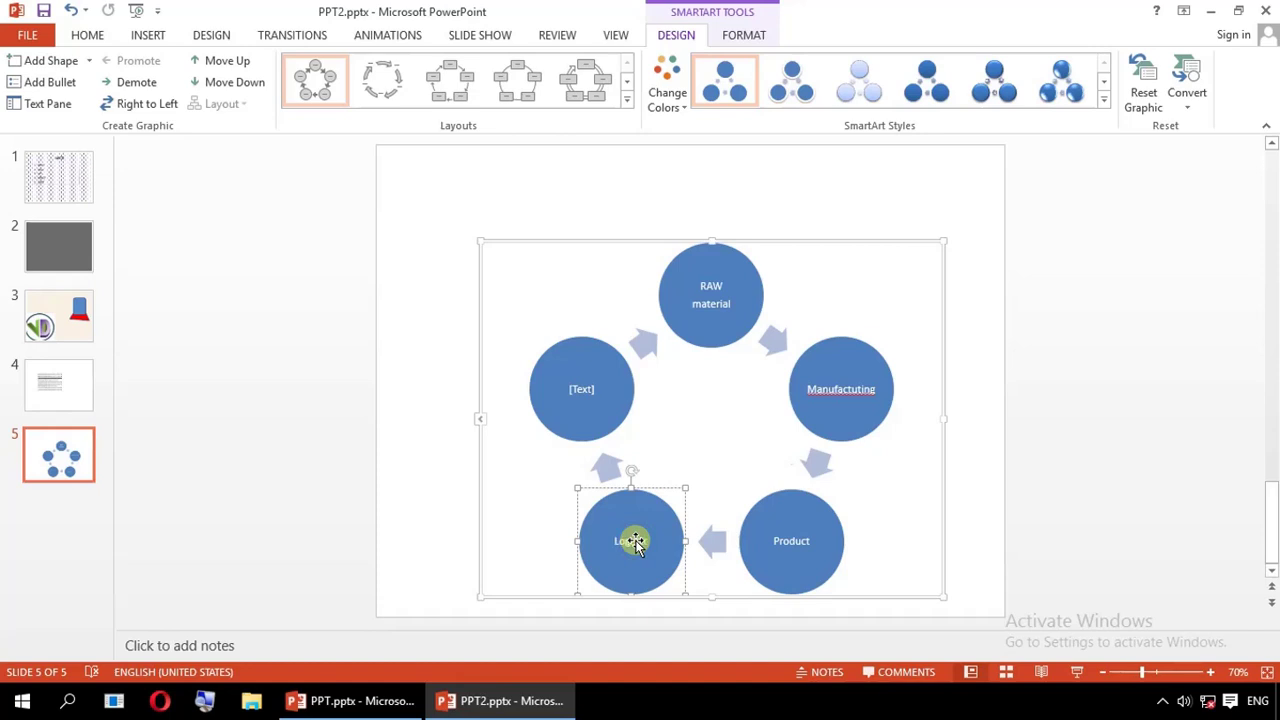
left_click(585, 386)
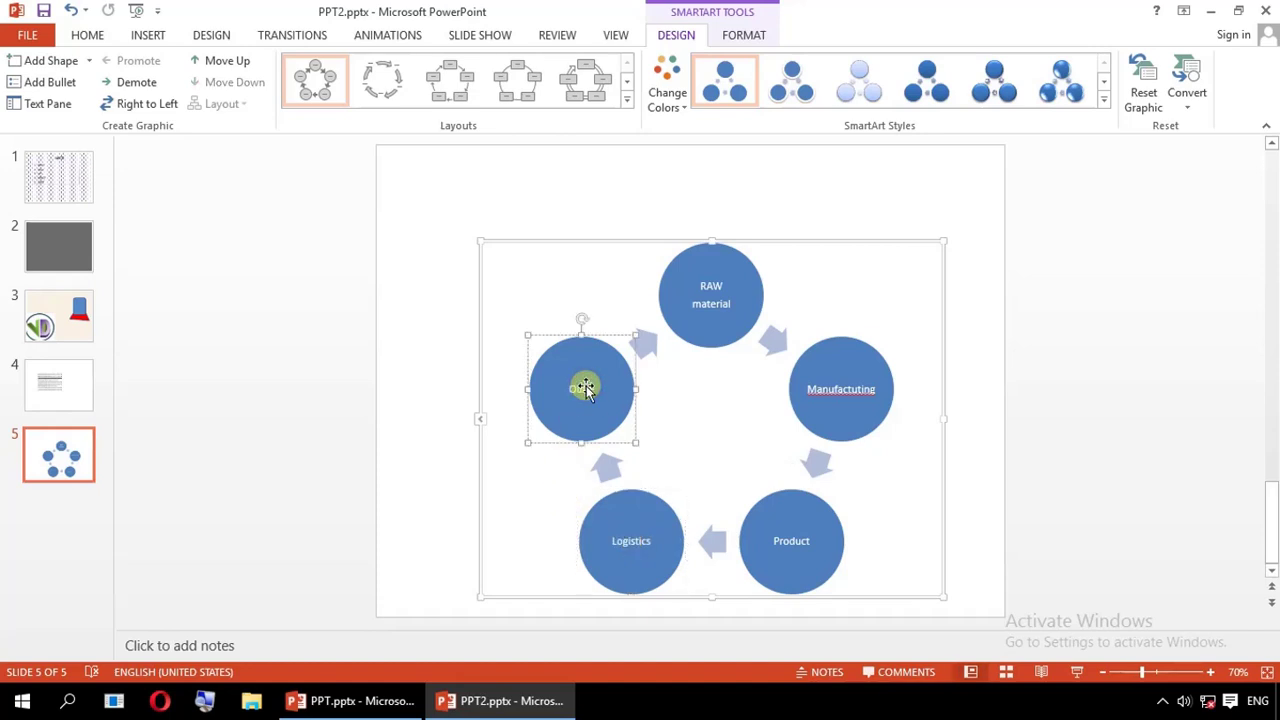
type("Outlet")
double_click(584, 388)
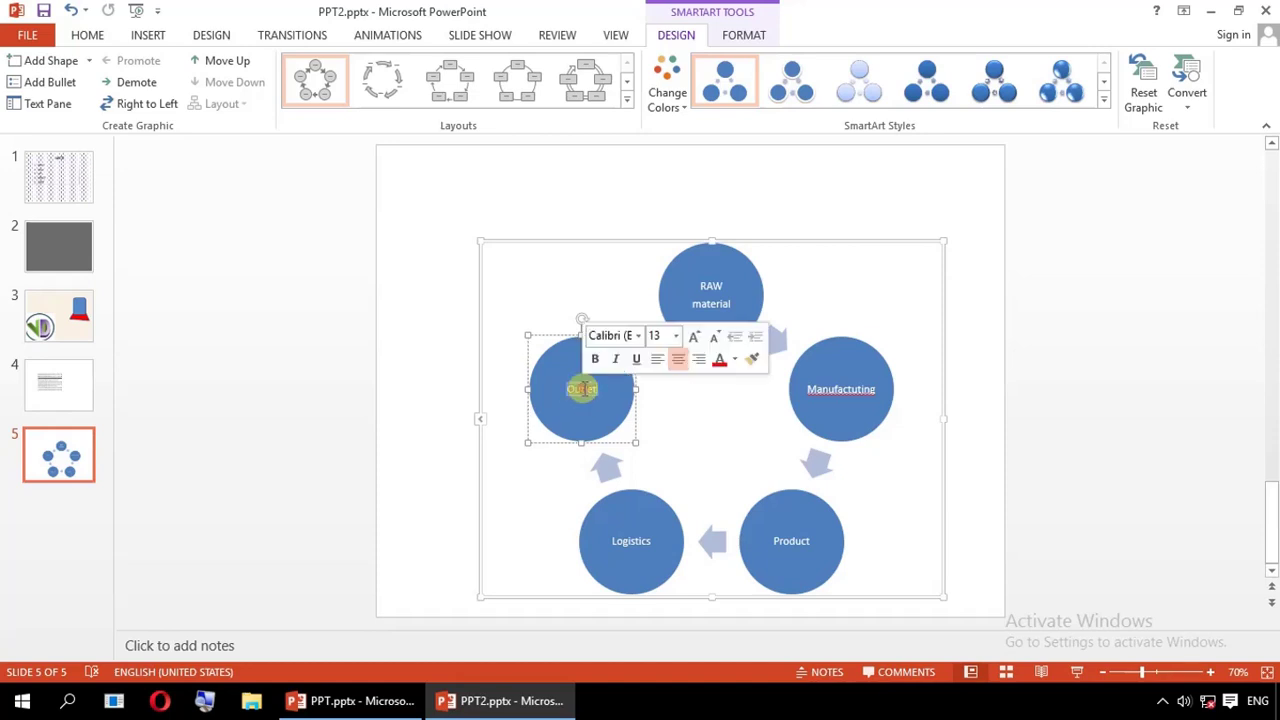
type("Marketing")
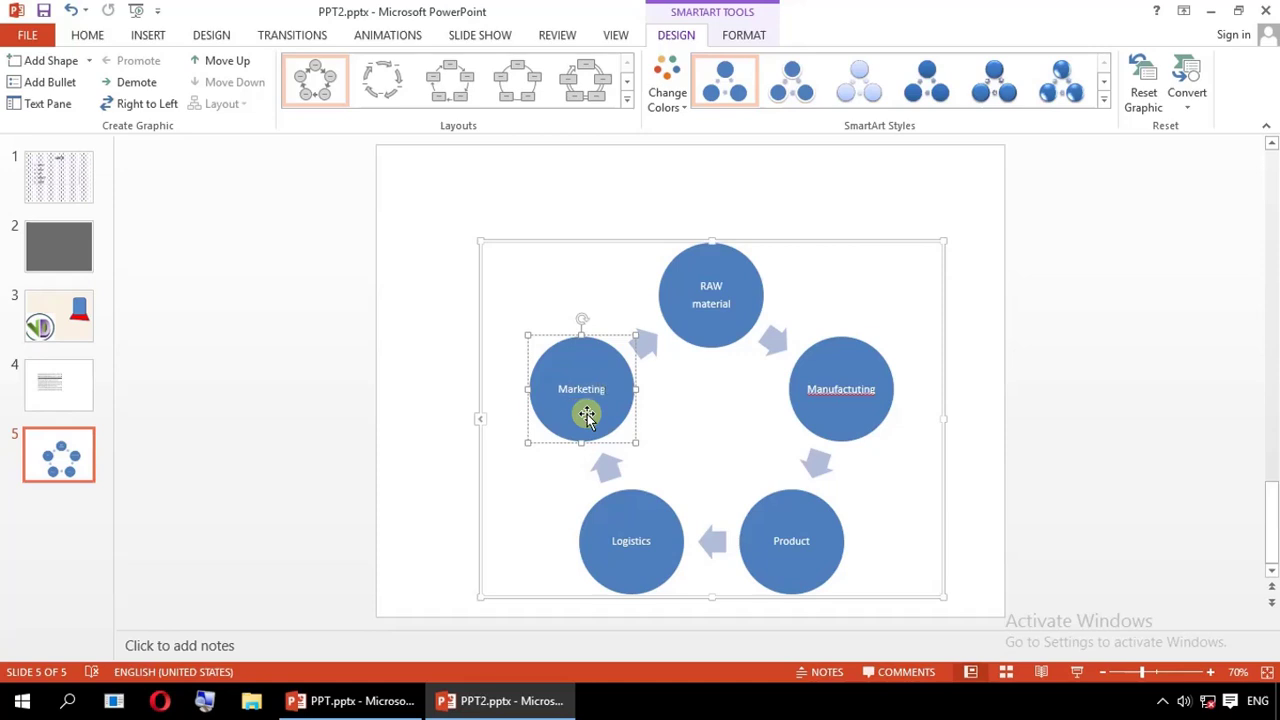
left_click(651, 400)
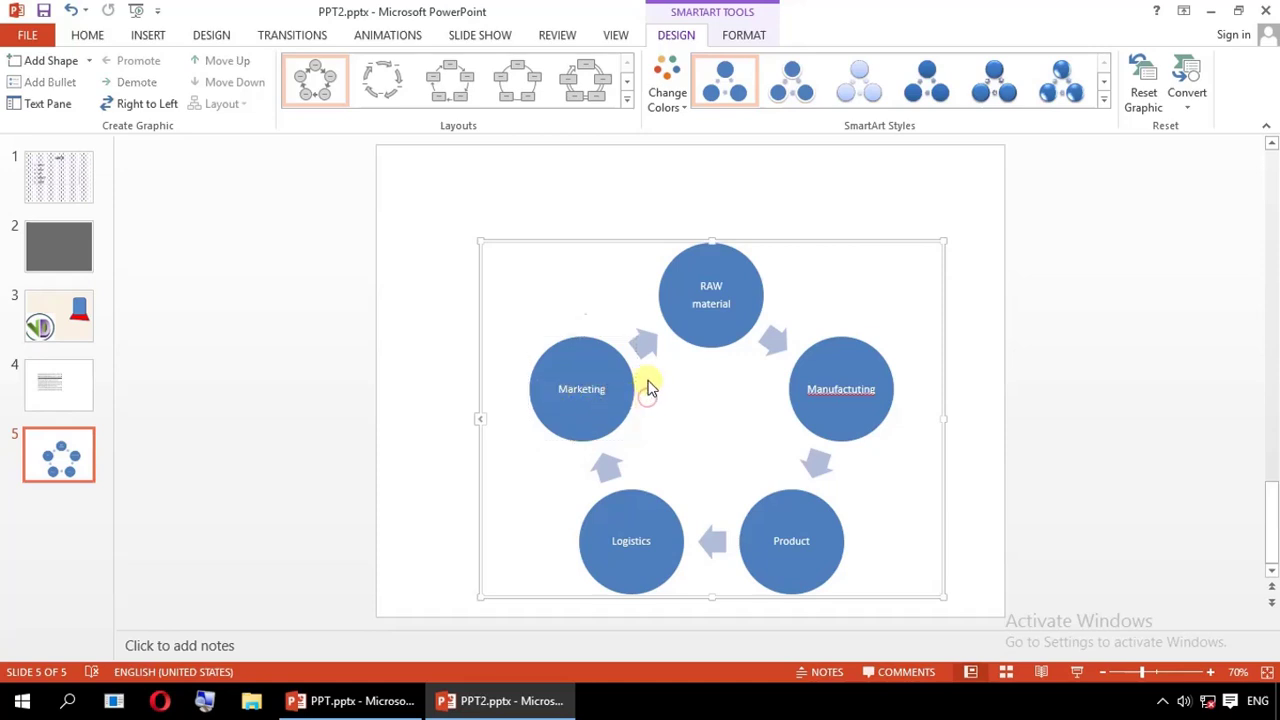
left_click(628, 375)
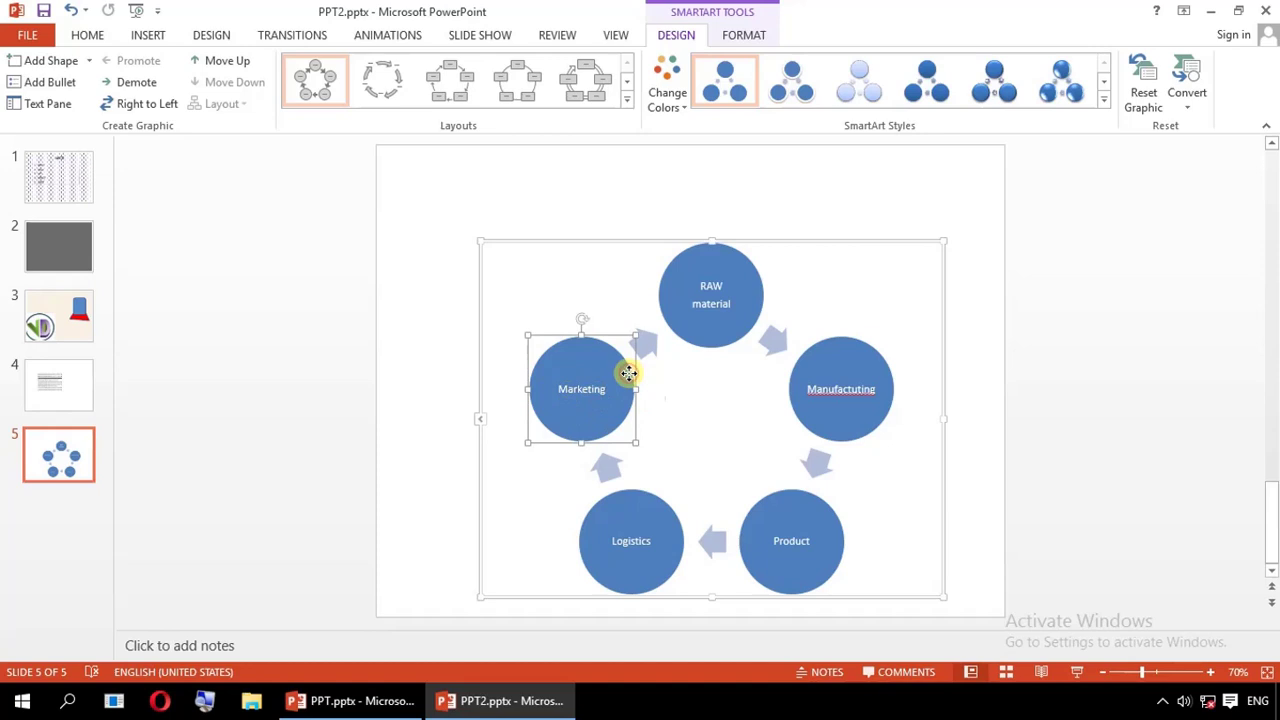
Add a circle after Marketing labelled 'Final Outlet Reaching' and enlarge the cycle graphic
left_click(88, 61)
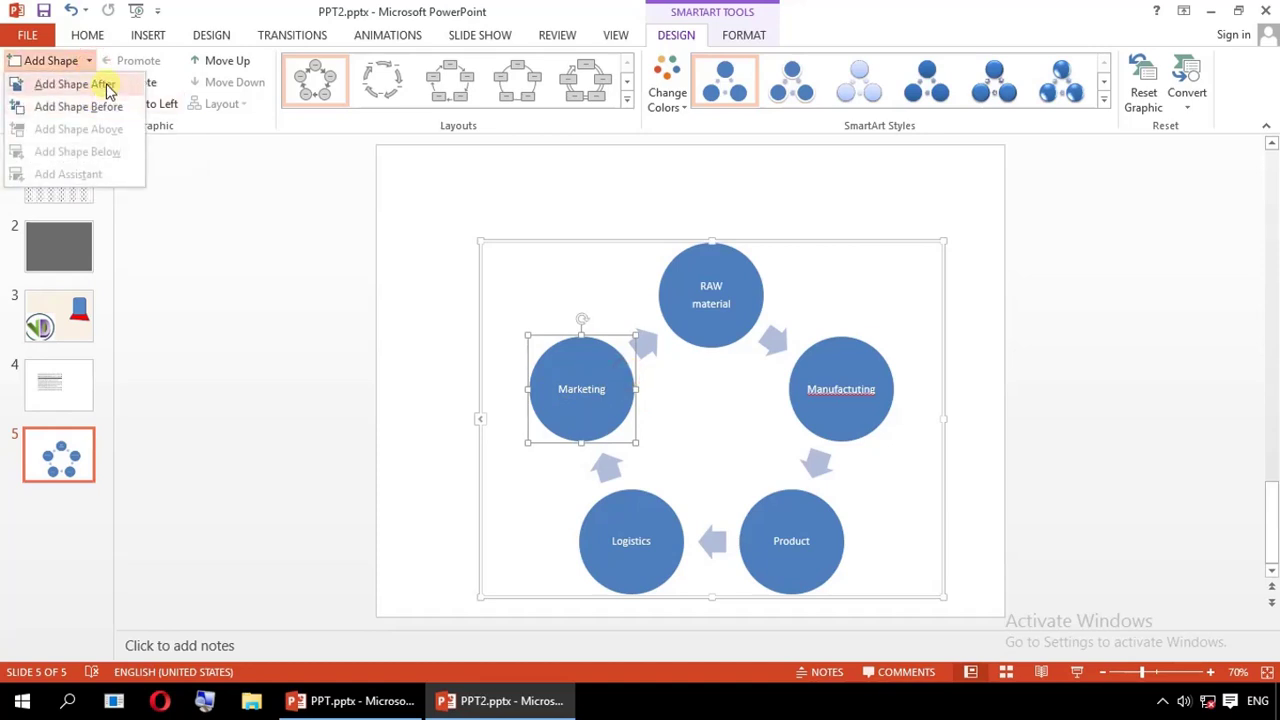
left_click(108, 88)
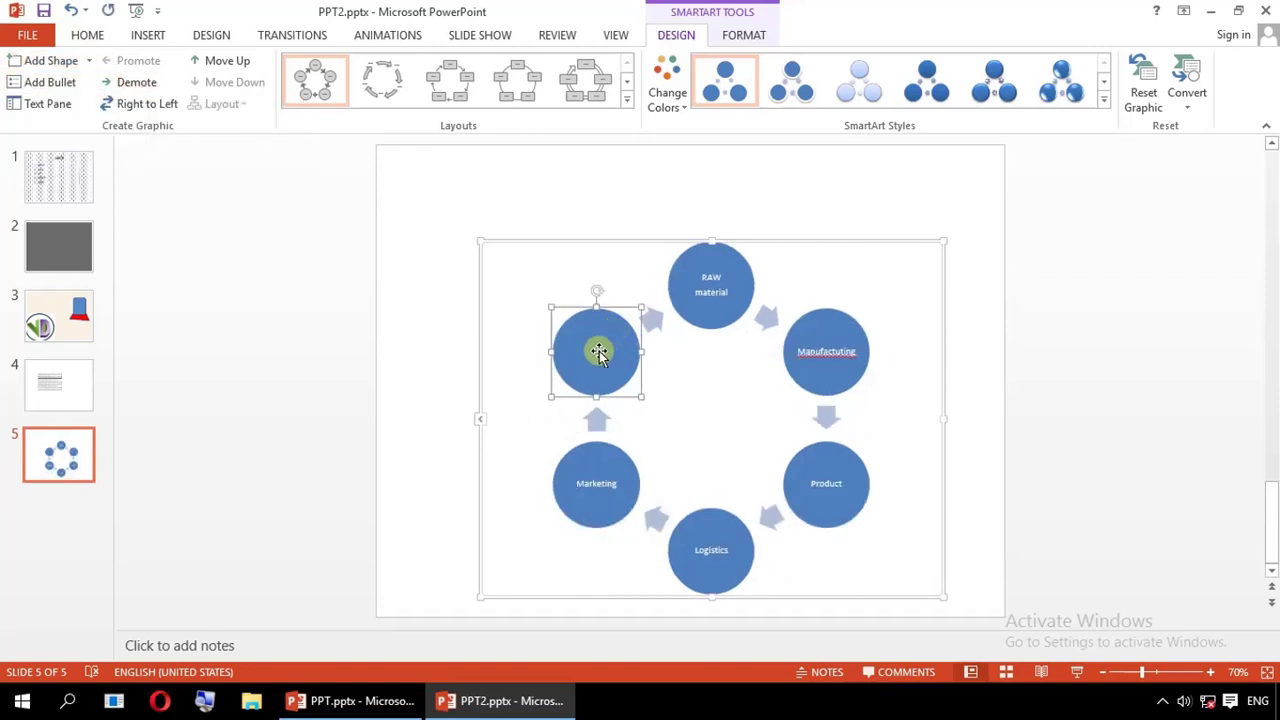
left_click(598, 352)
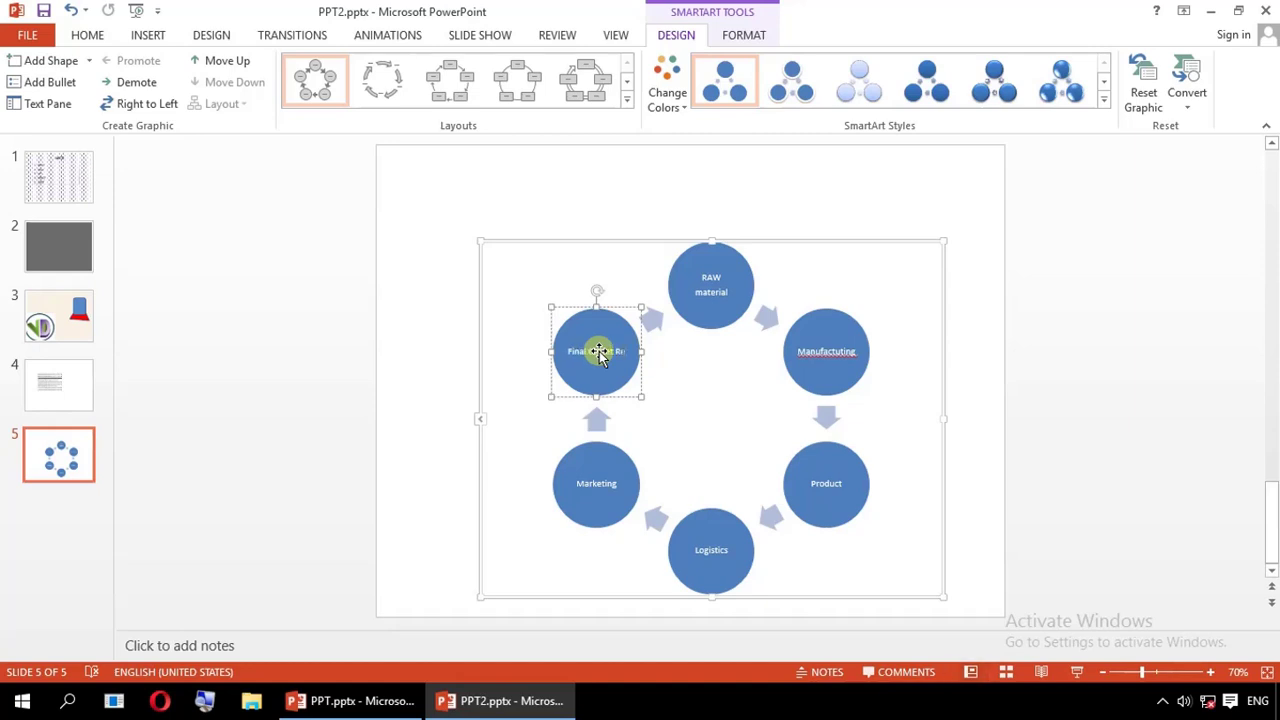
key("Return")
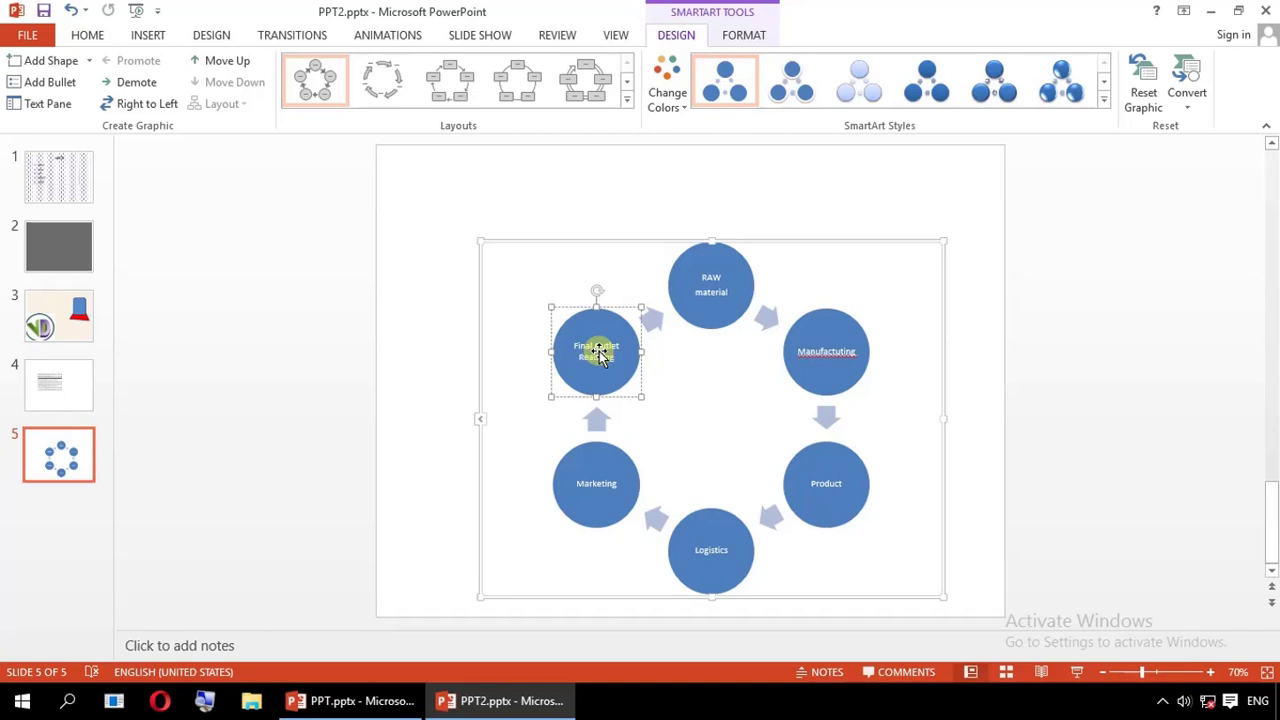
left_click_drag(484, 245, 401, 160)
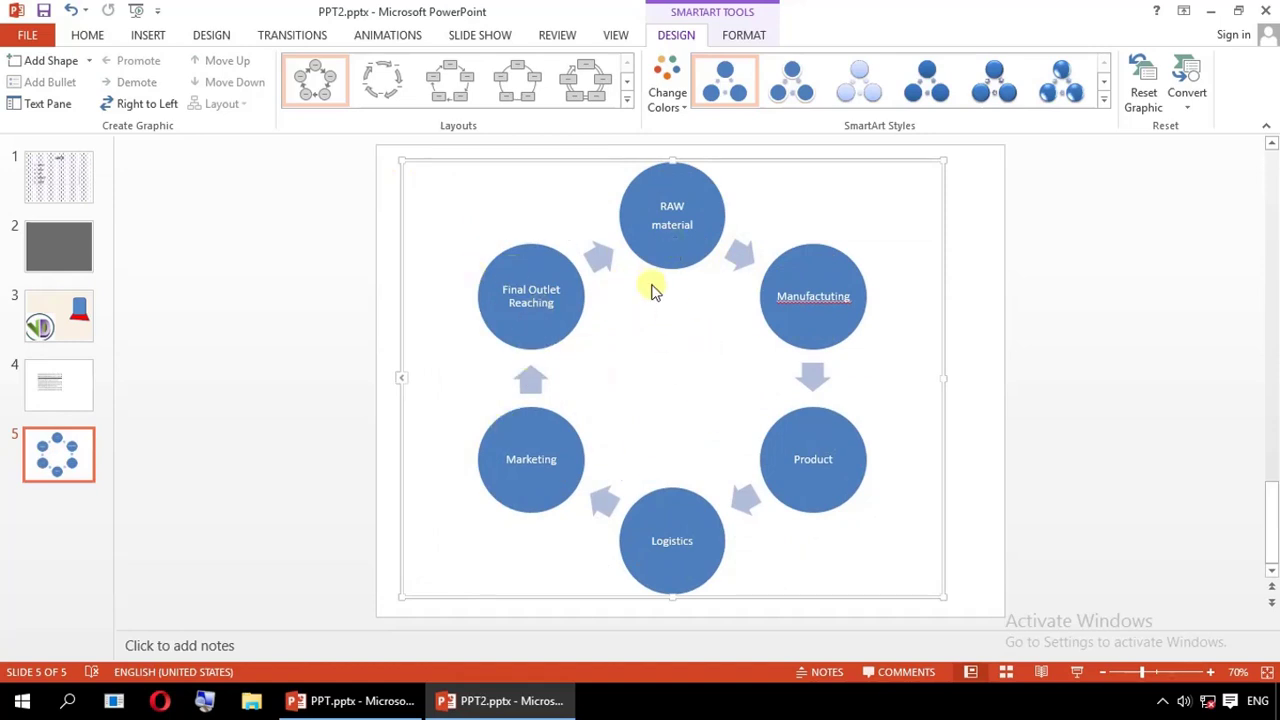
Move the arrow beside Final Outlet Reaching out next to the Product circle
left_click(598, 257)
left_click(600, 253)
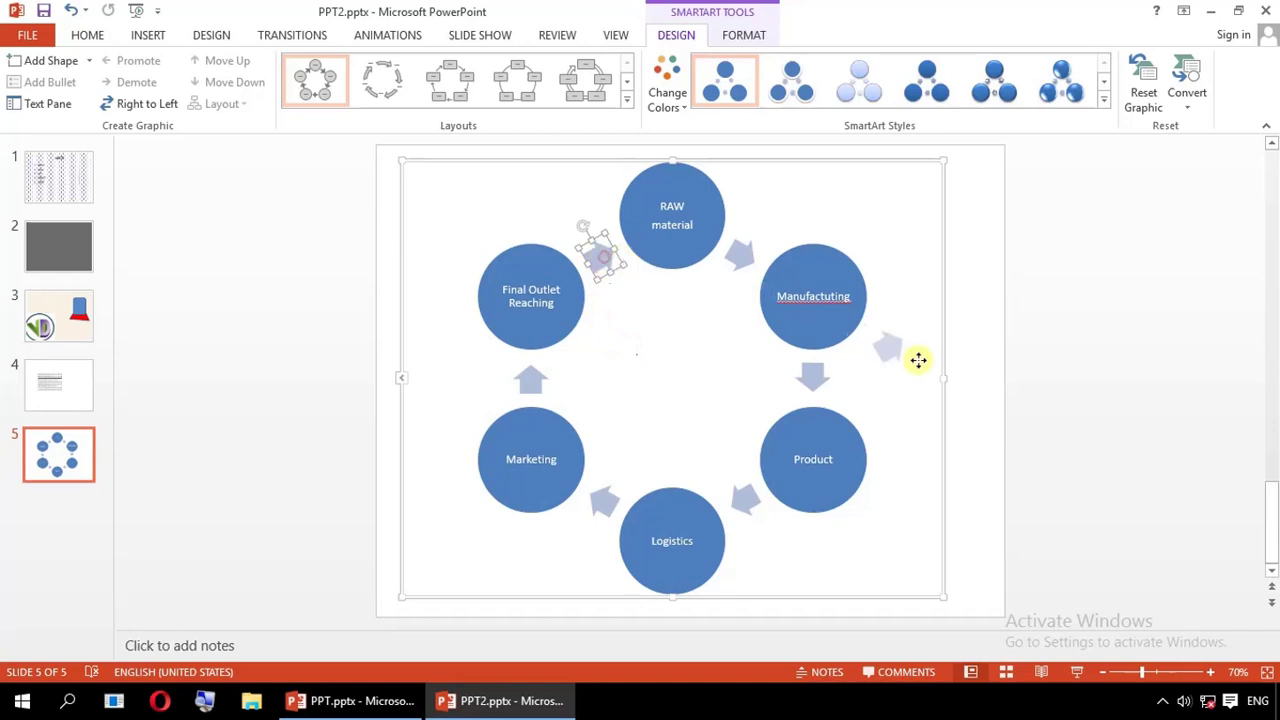
left_click_drag(961, 482, 720, 640)
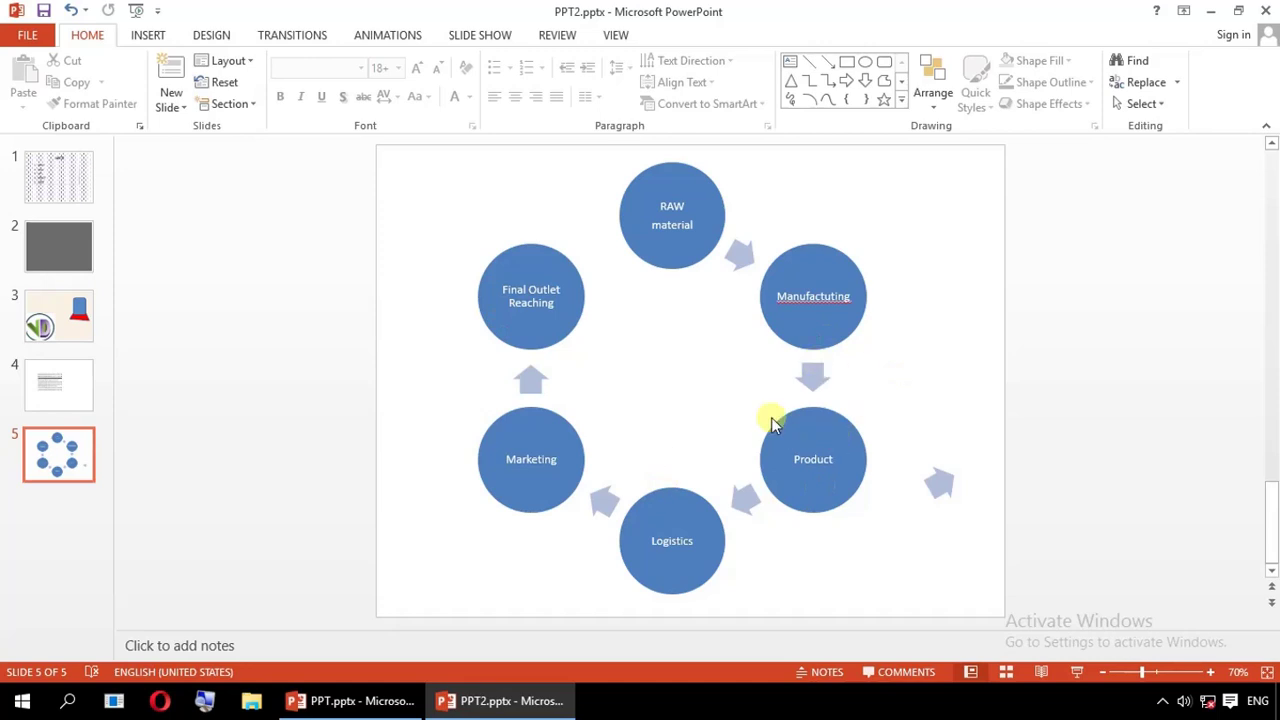
Select RAW material, switch to PPT.pptx and back, and bring up the New Slide choices
left_click(670, 210)
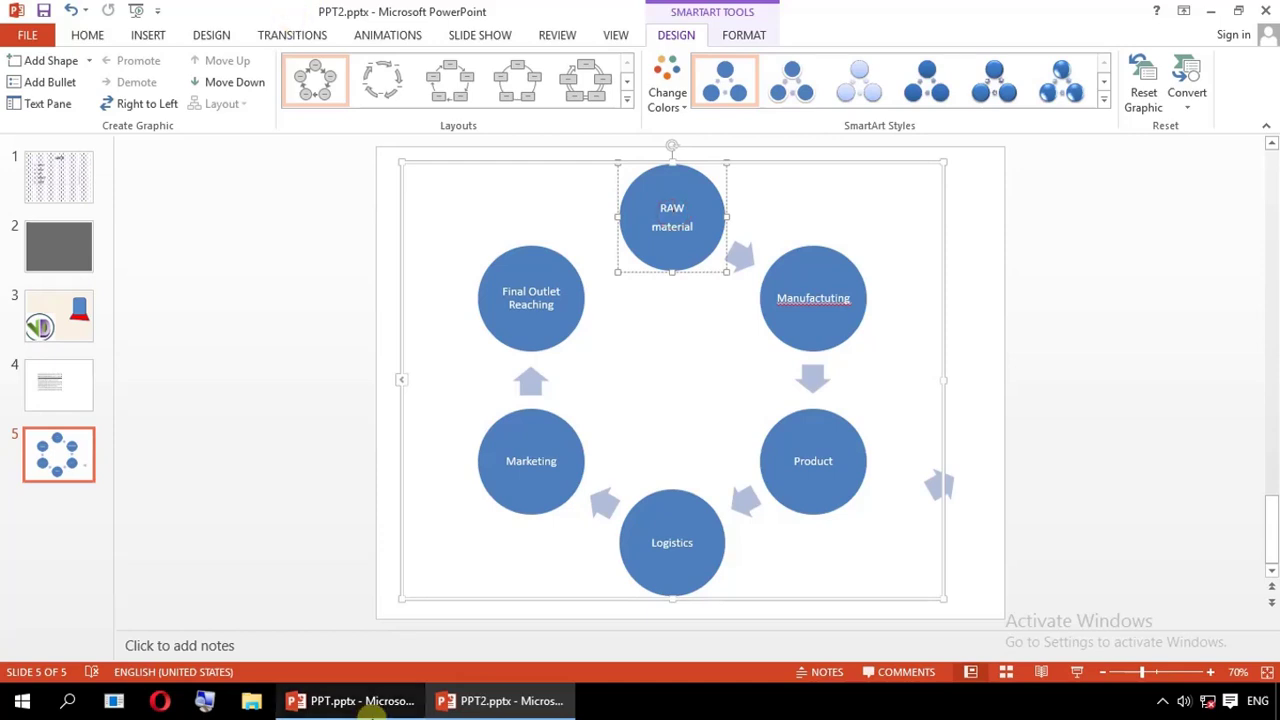
left_click(350, 700)
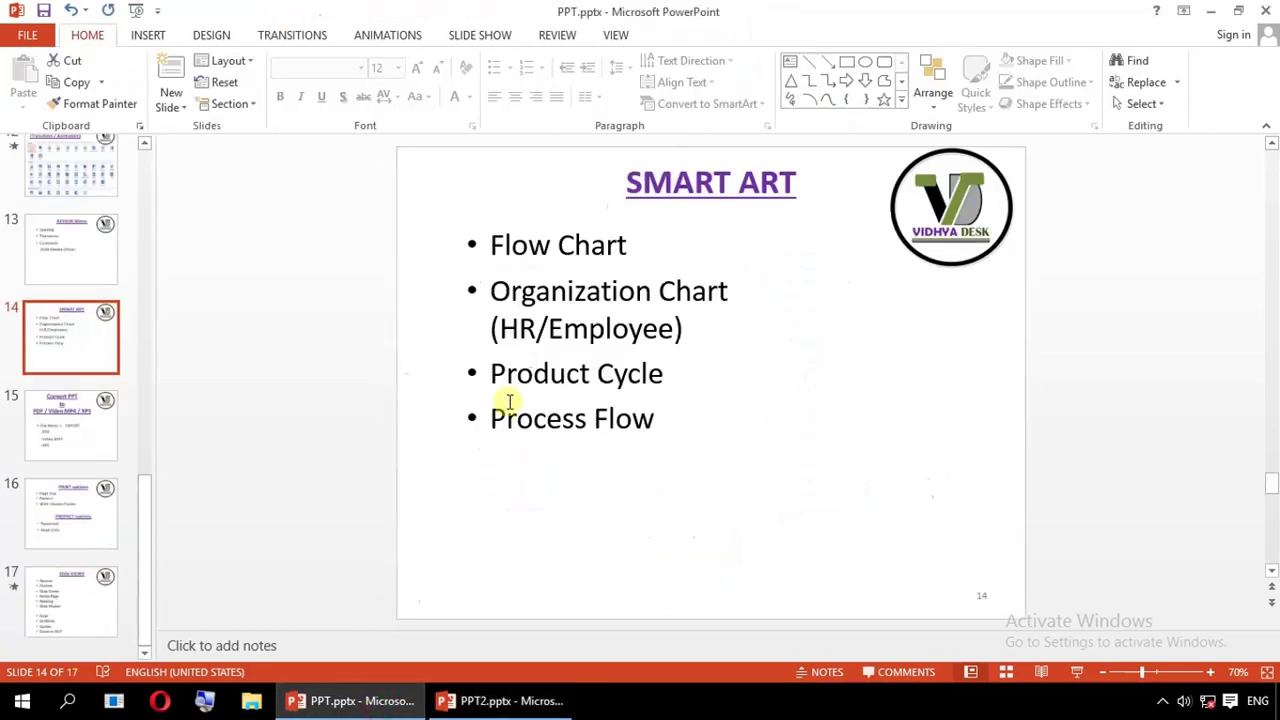
left_click(500, 700)
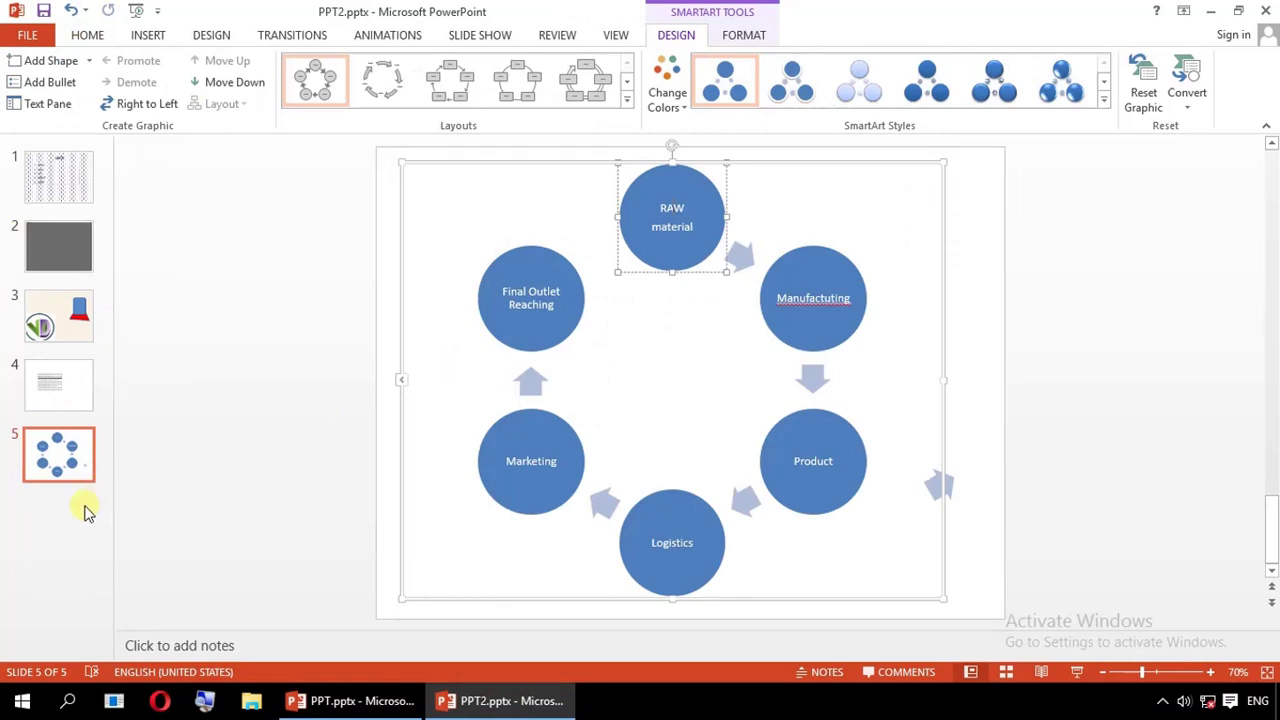
left_click(147, 35)
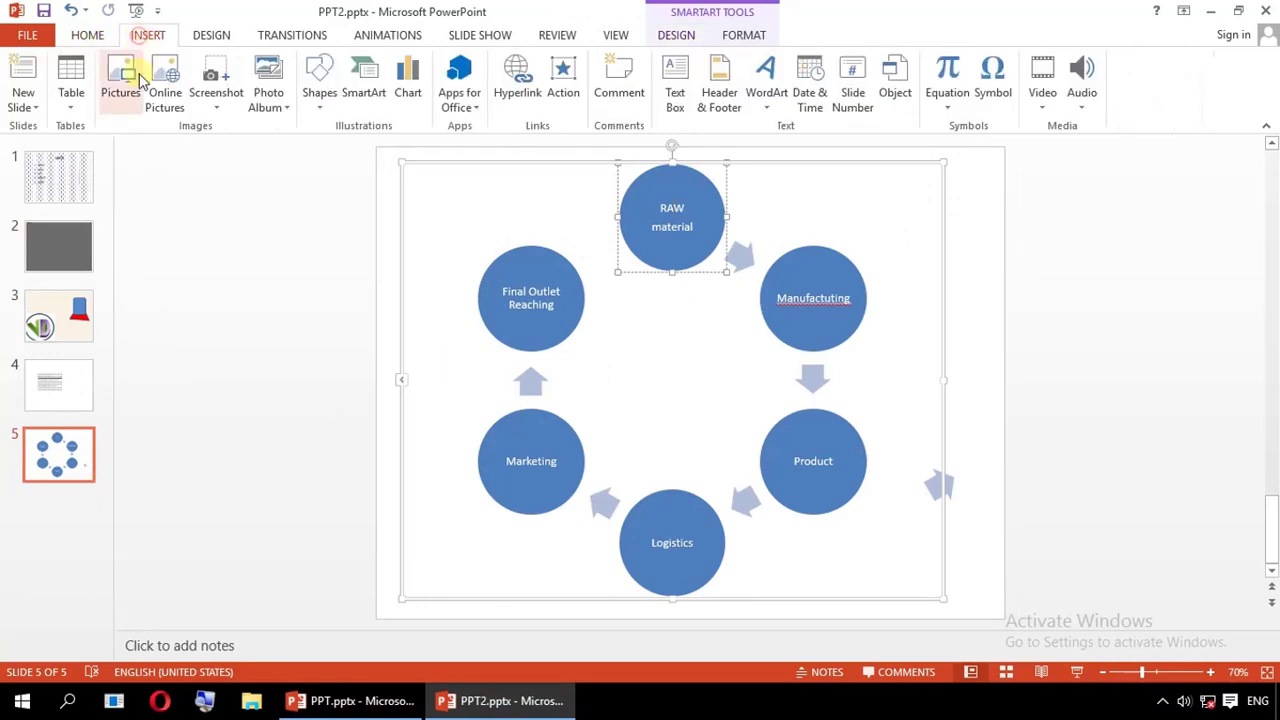
left_click(16, 108)
Add blank slide 6 and insert a Hierarchy > Organization Chart SmartArt on it
left_click(77, 393)
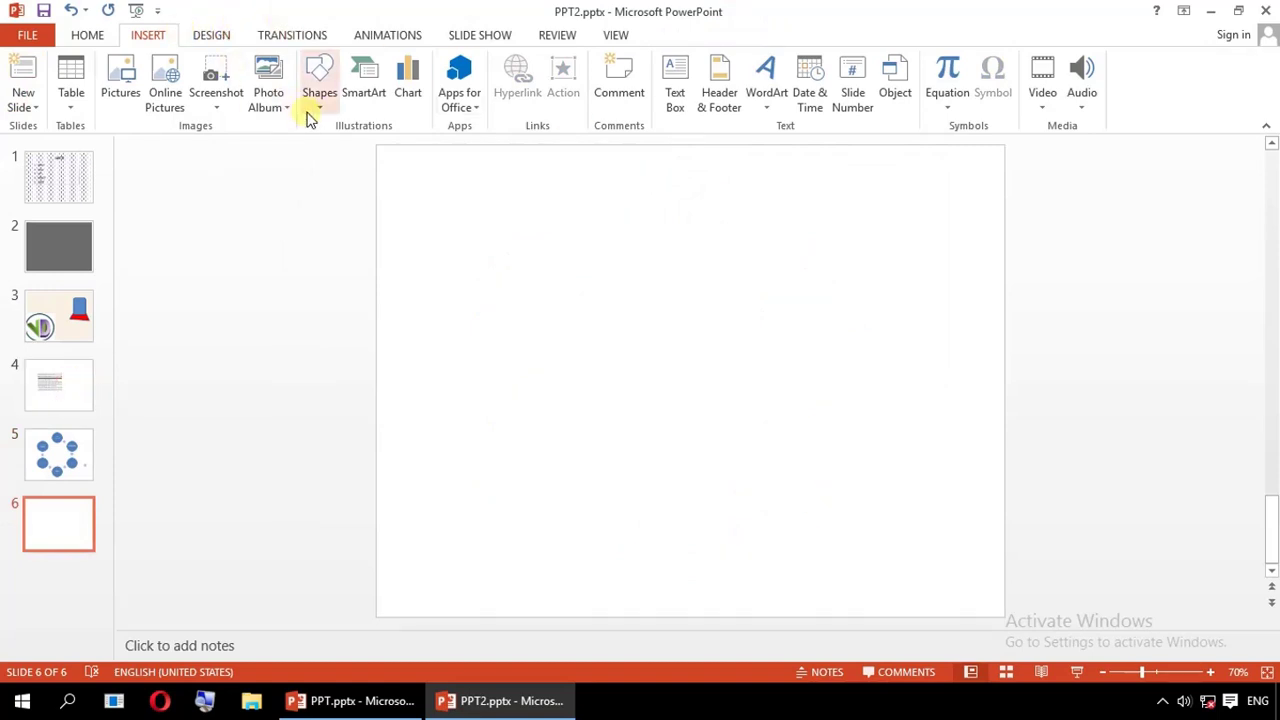
left_click(358, 108)
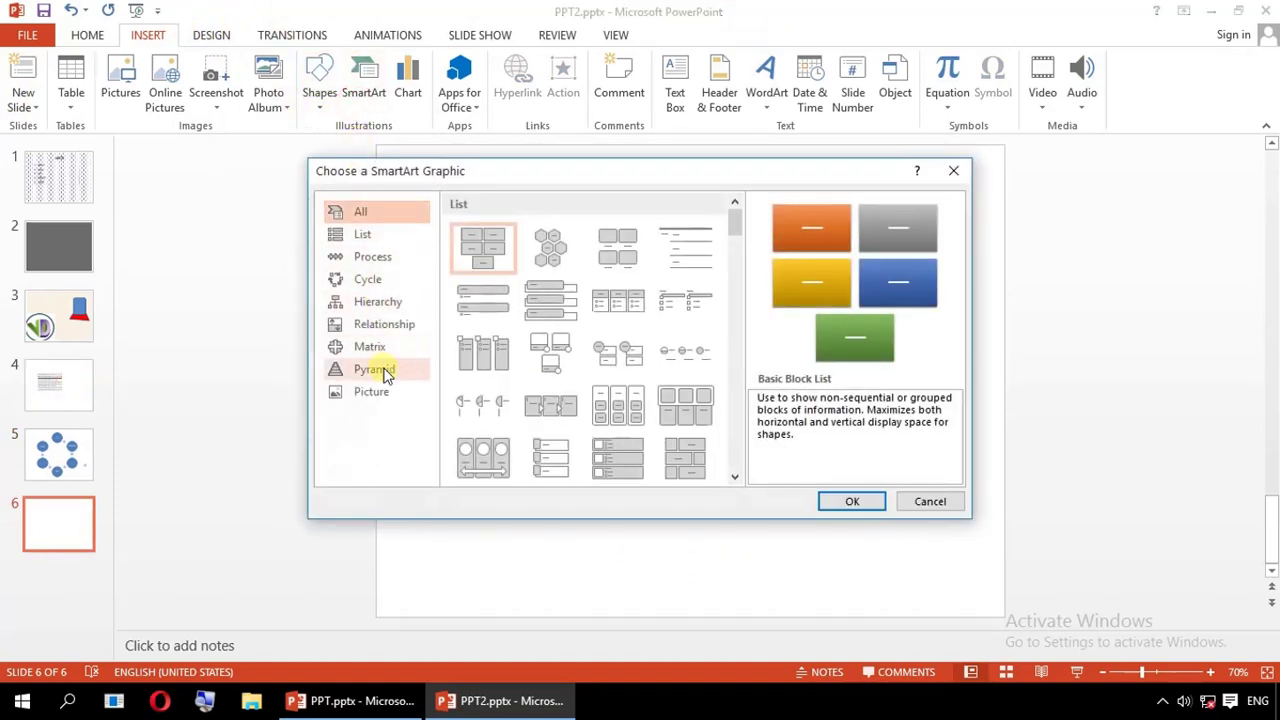
left_click(384, 313)
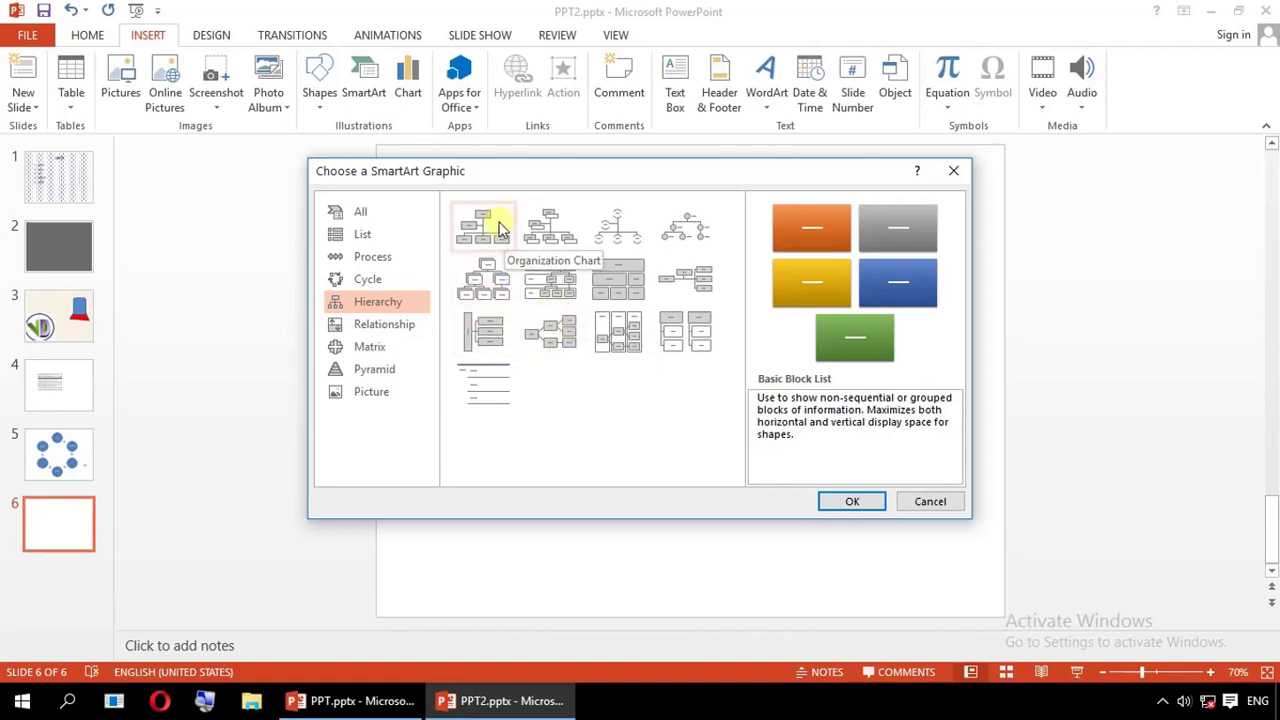
left_click(500, 228)
left_click(866, 503)
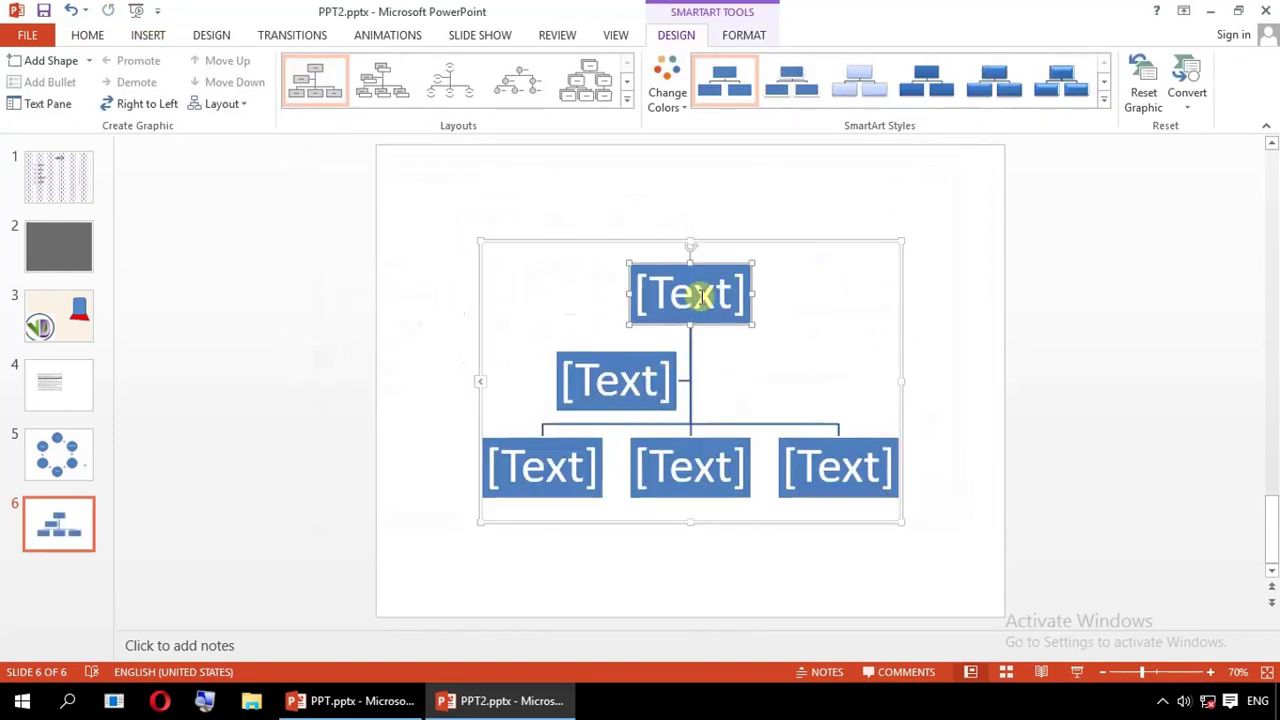
Label the top boxes General Manager and P.A., and the bottom-left box Manager1
left_click(702, 295)
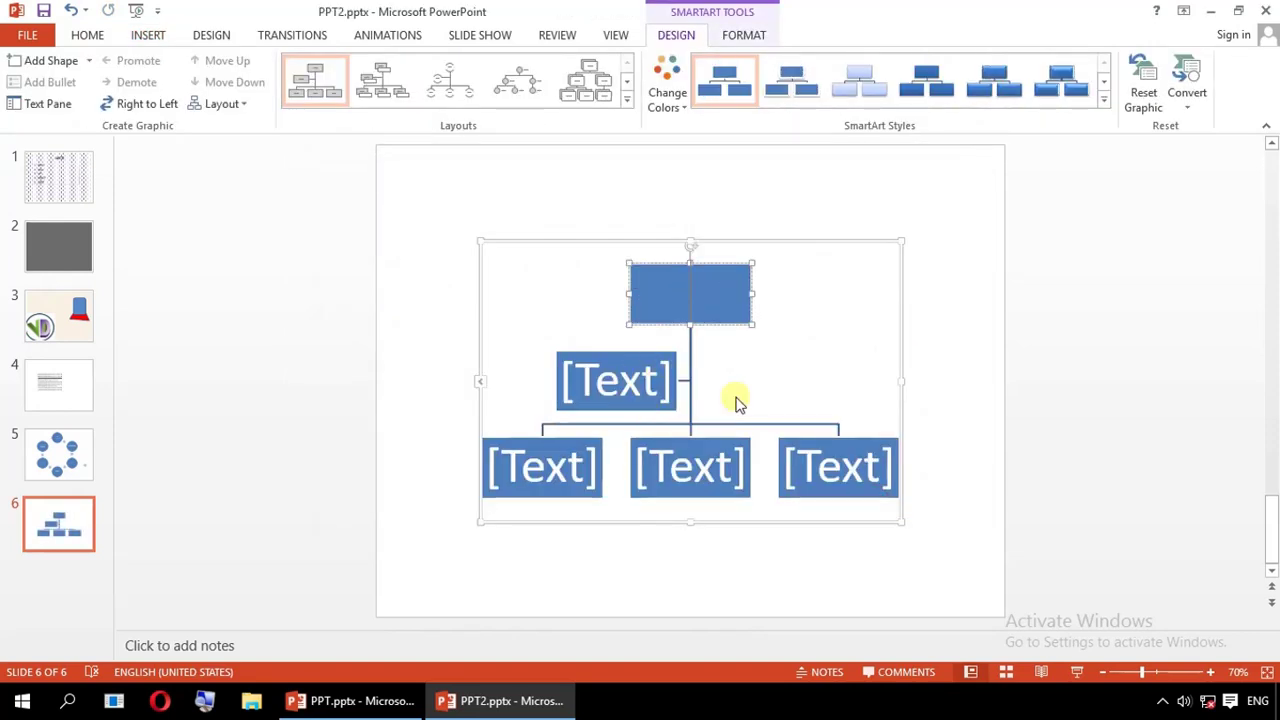
type("G")
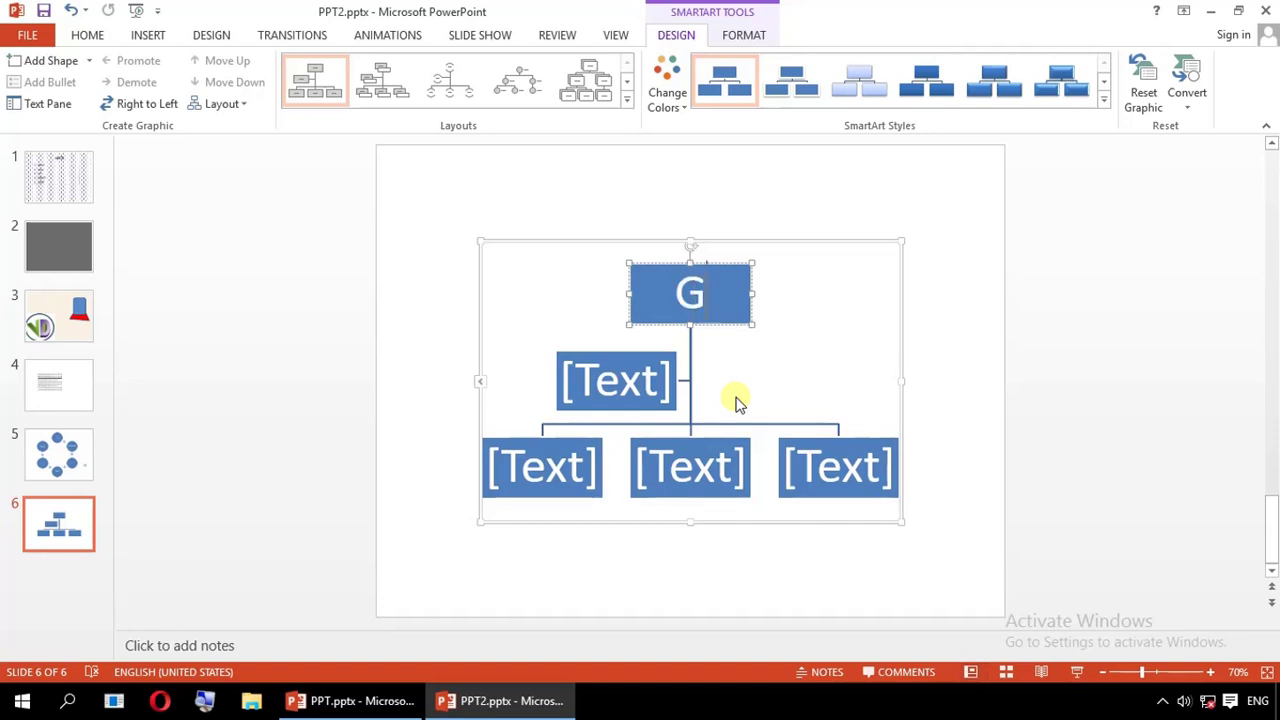
type("eneral")
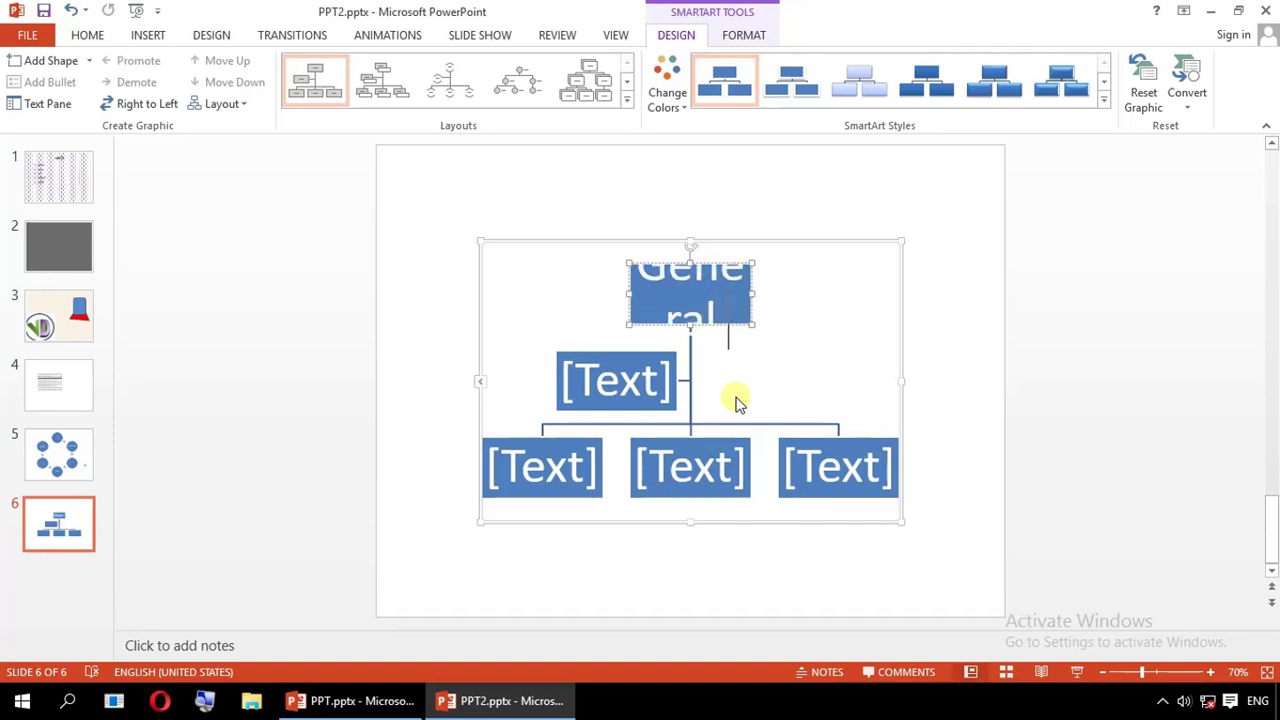
type(" Manager")
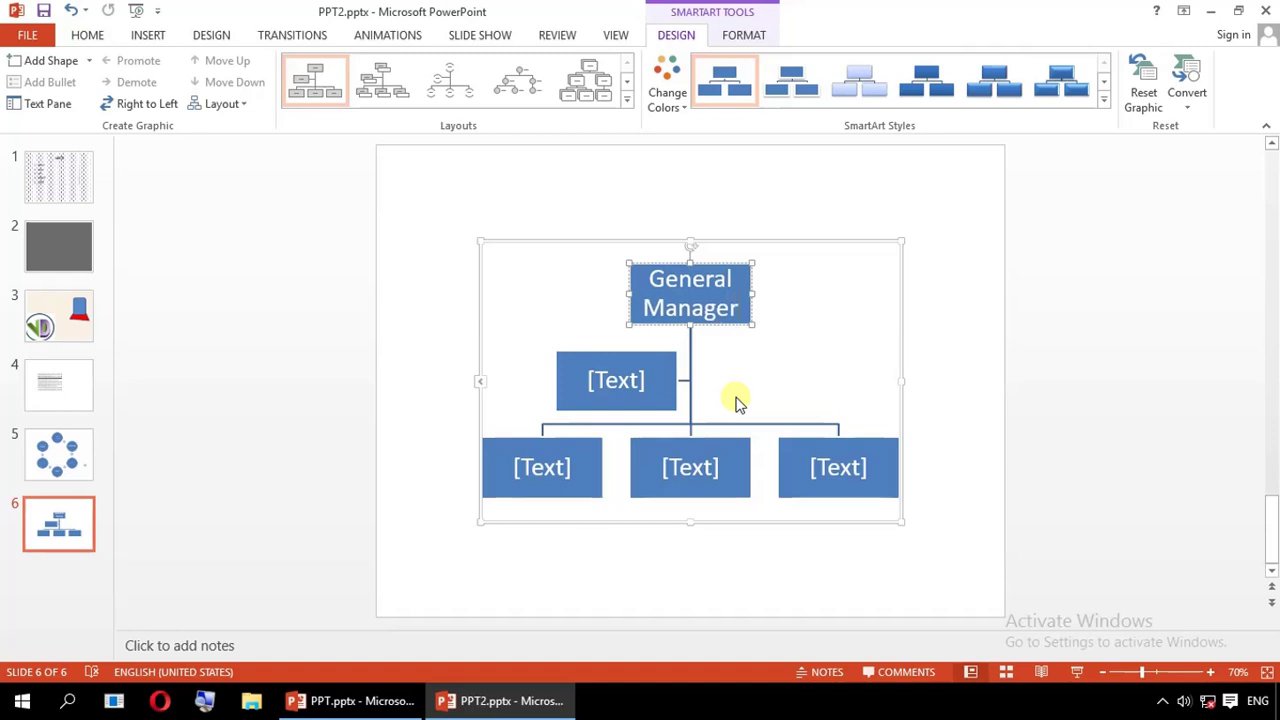
left_click(619, 379)
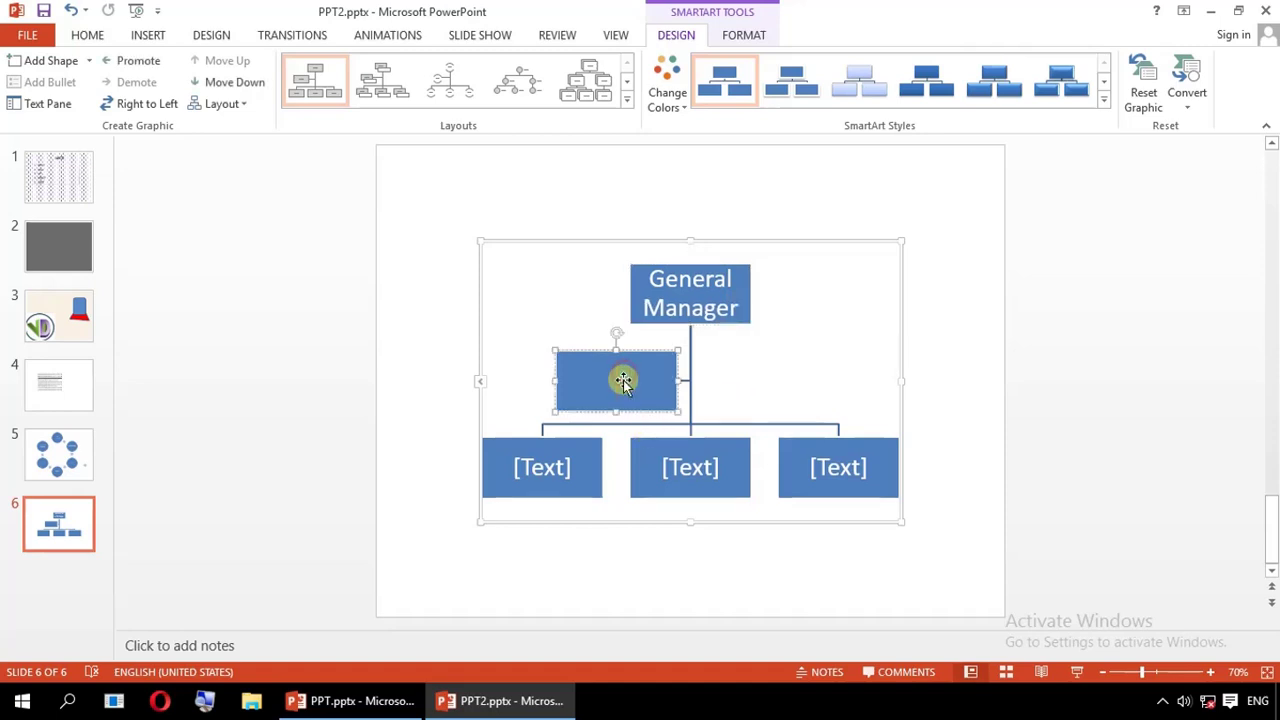
type("P.A")
type(".")
left_click(549, 471)
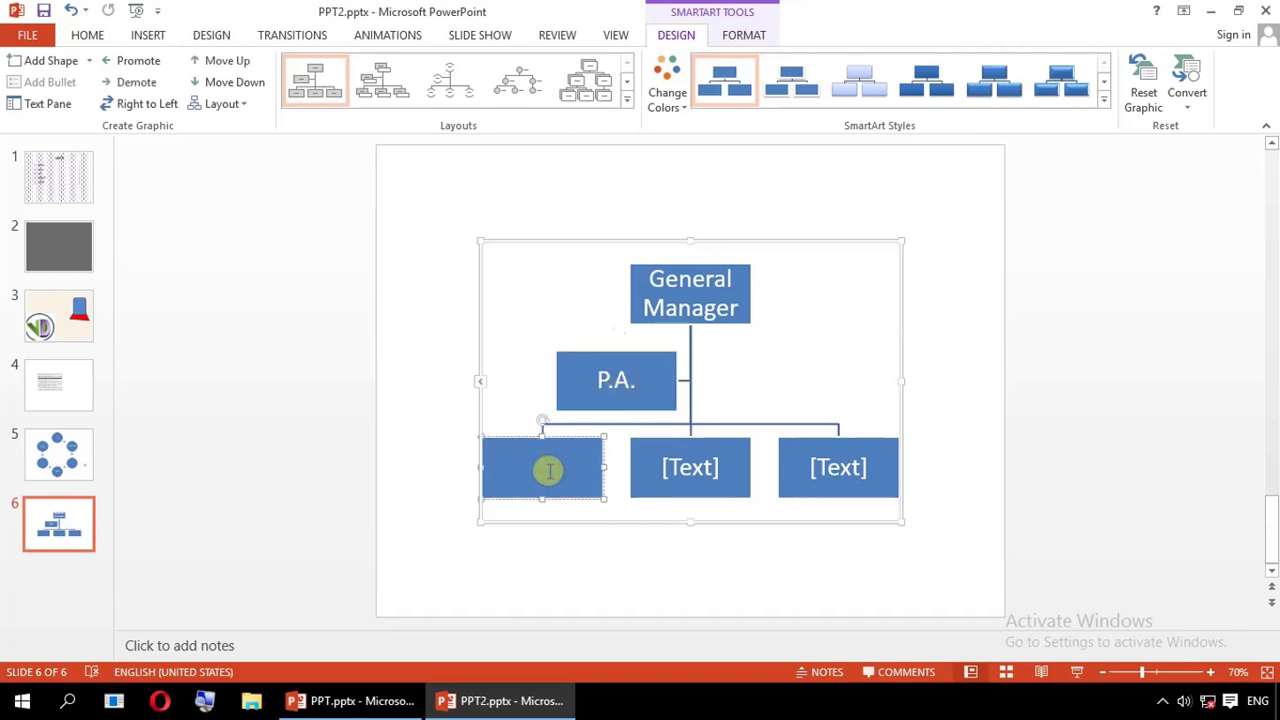
type("DGM.")
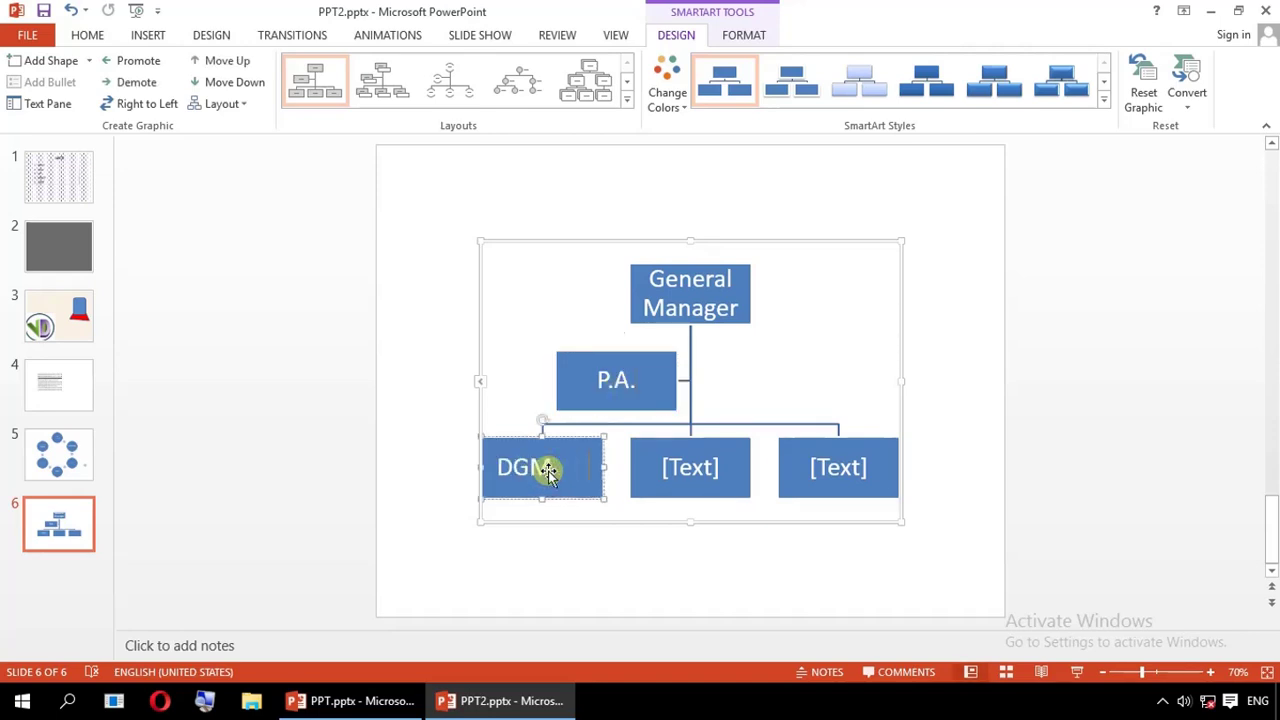
key("BackSpace")
key("BackSpace")
key("BackSpace")
type("nager")
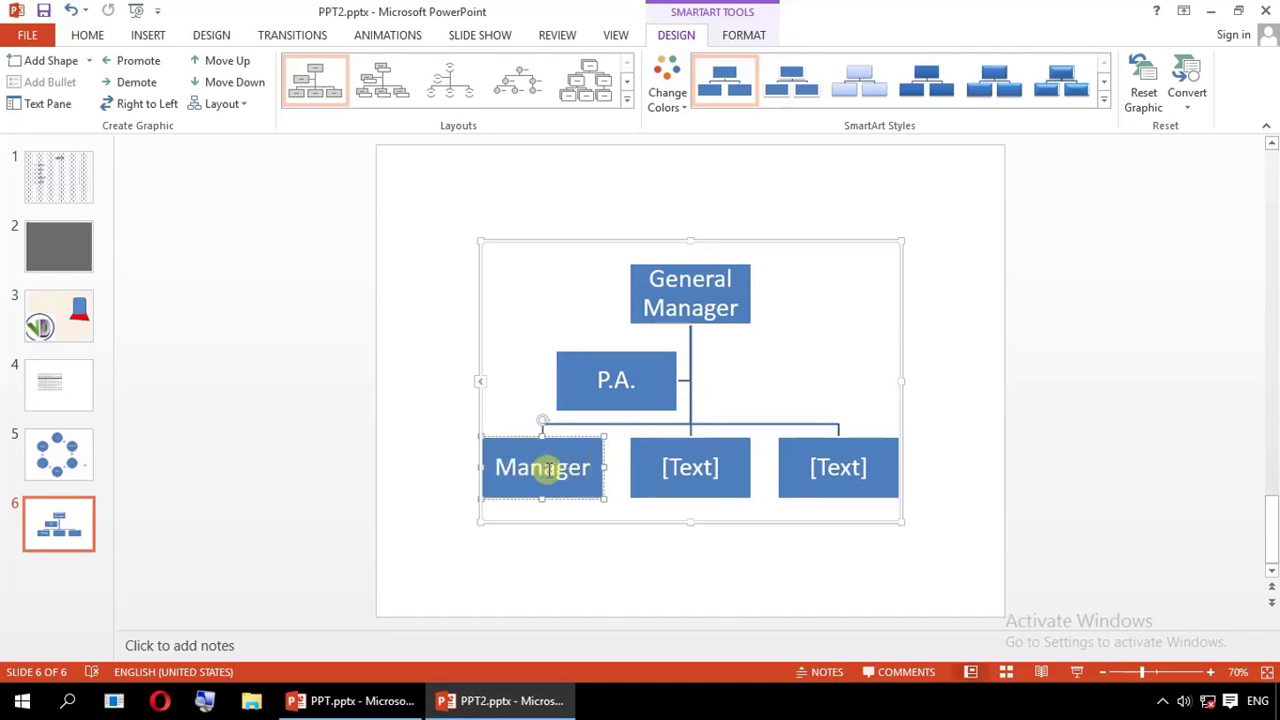
type("1")
Copy the Manager1 label into the middle box and change it to Manager2
double_click(551, 468)
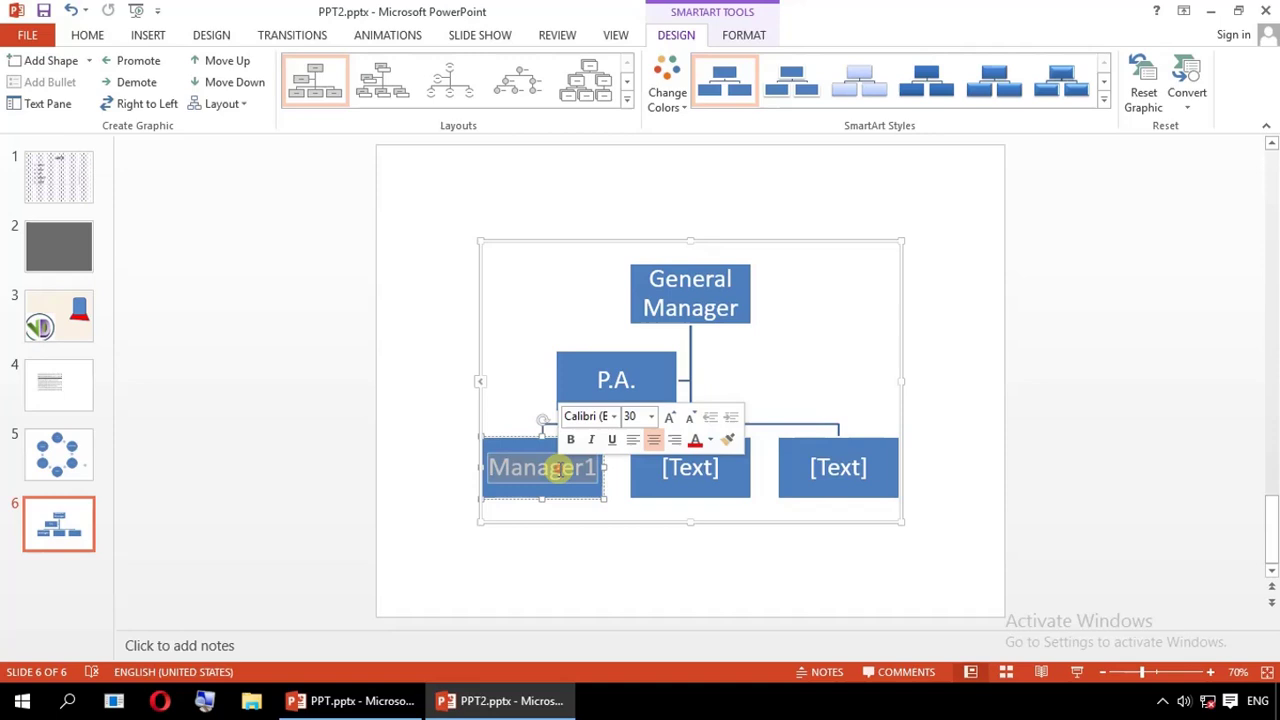
key("ctrl+c")
left_click(672, 466)
key("ctrl+v")
type("2")
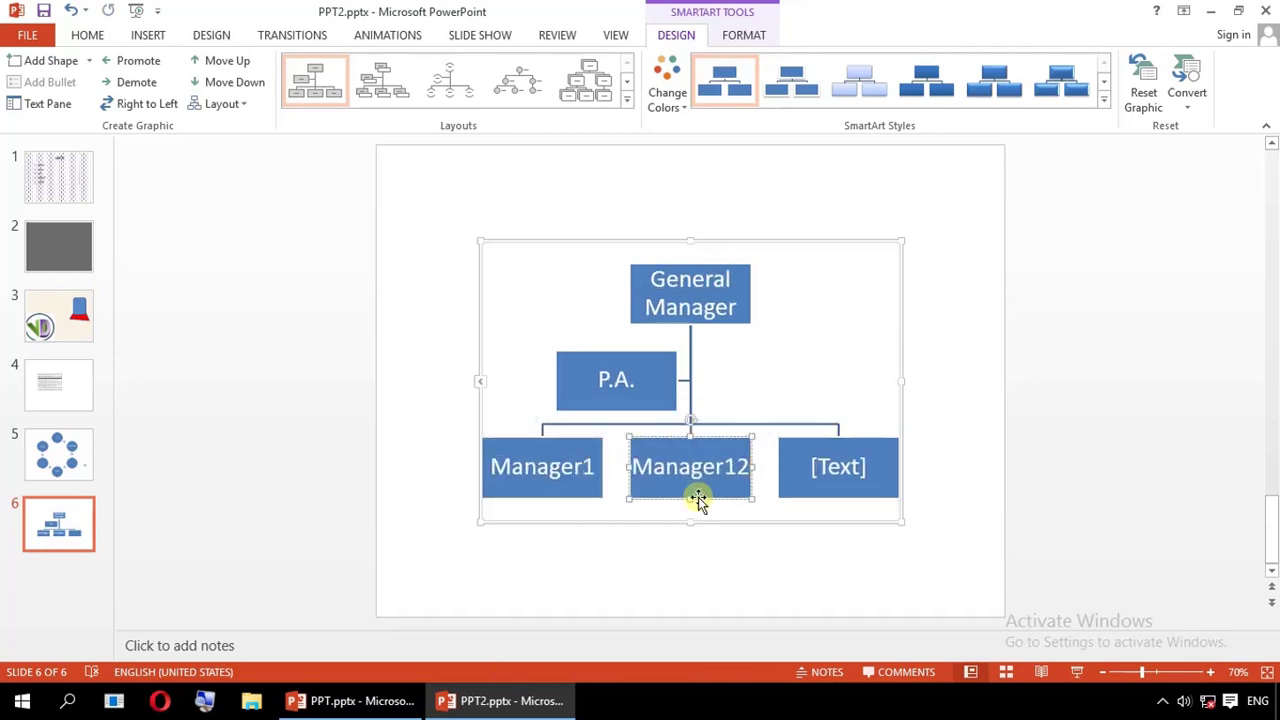
key("BackSpace")
key("BackSpace")
type("2")
Paste a copied manager box as a fourth box and fill the remaining placeholder
left_click(810, 467)
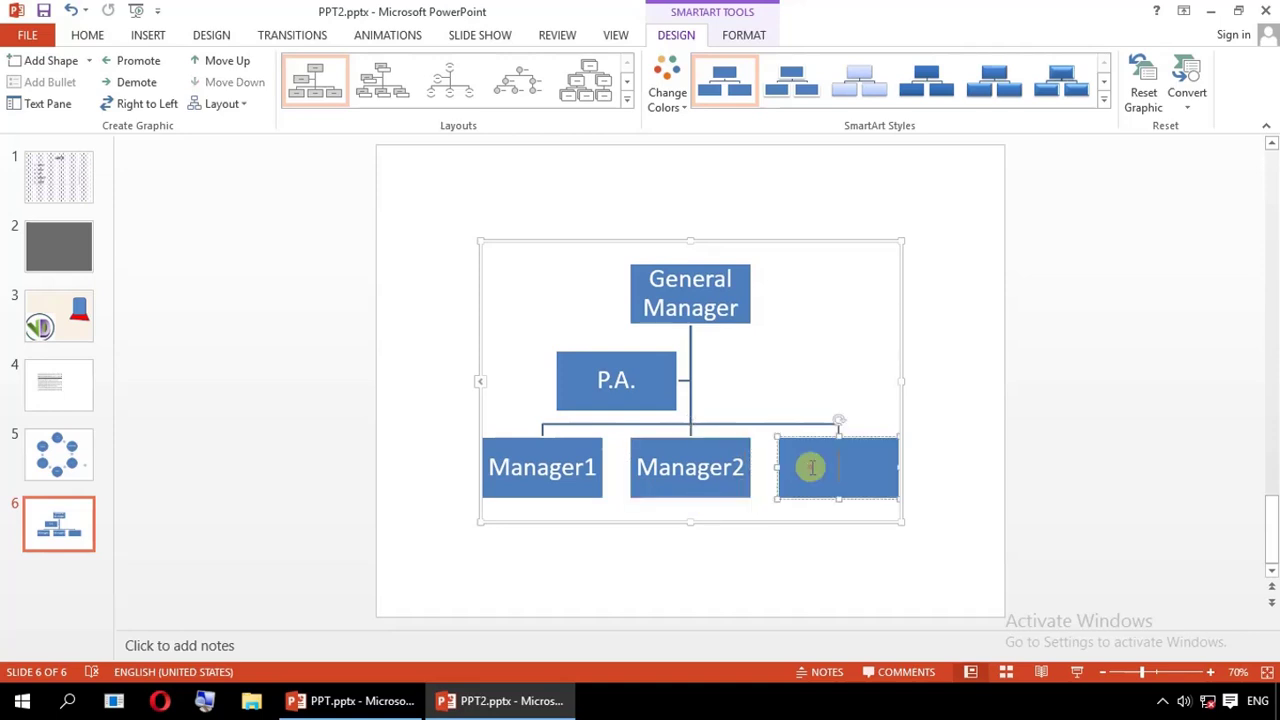
key("Escape")
key("ctrl+v")
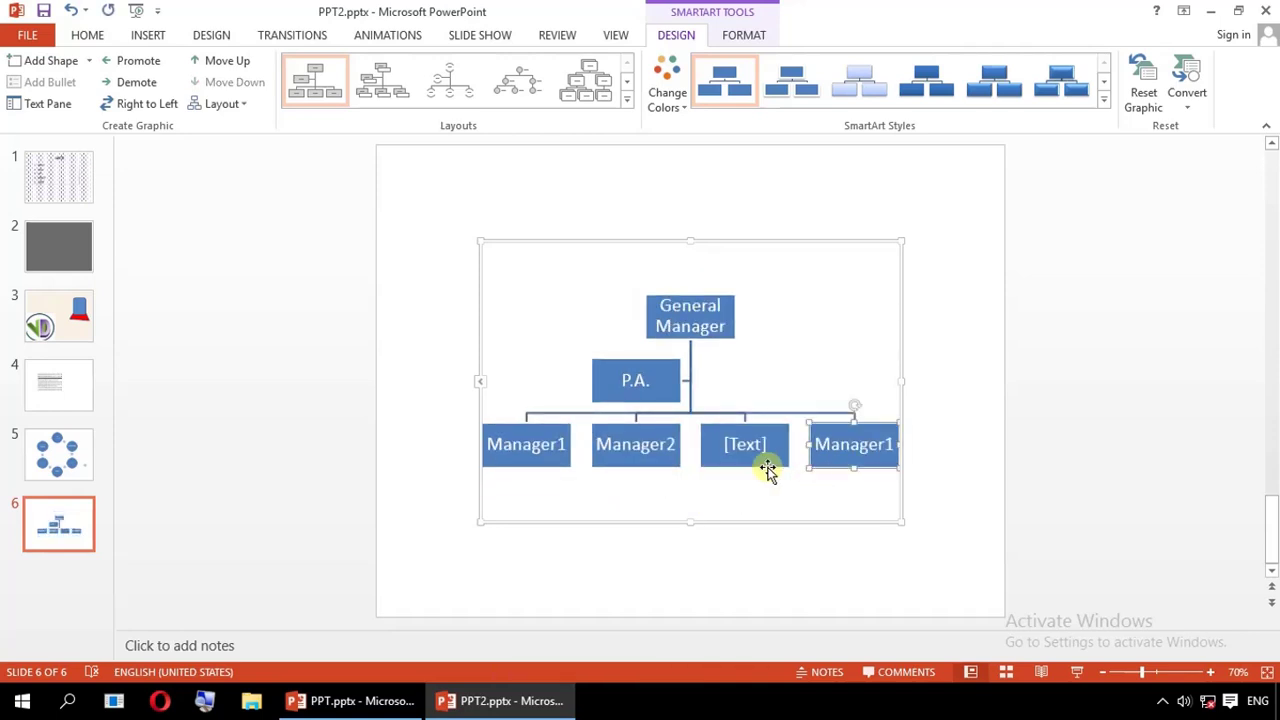
left_click(746, 447)
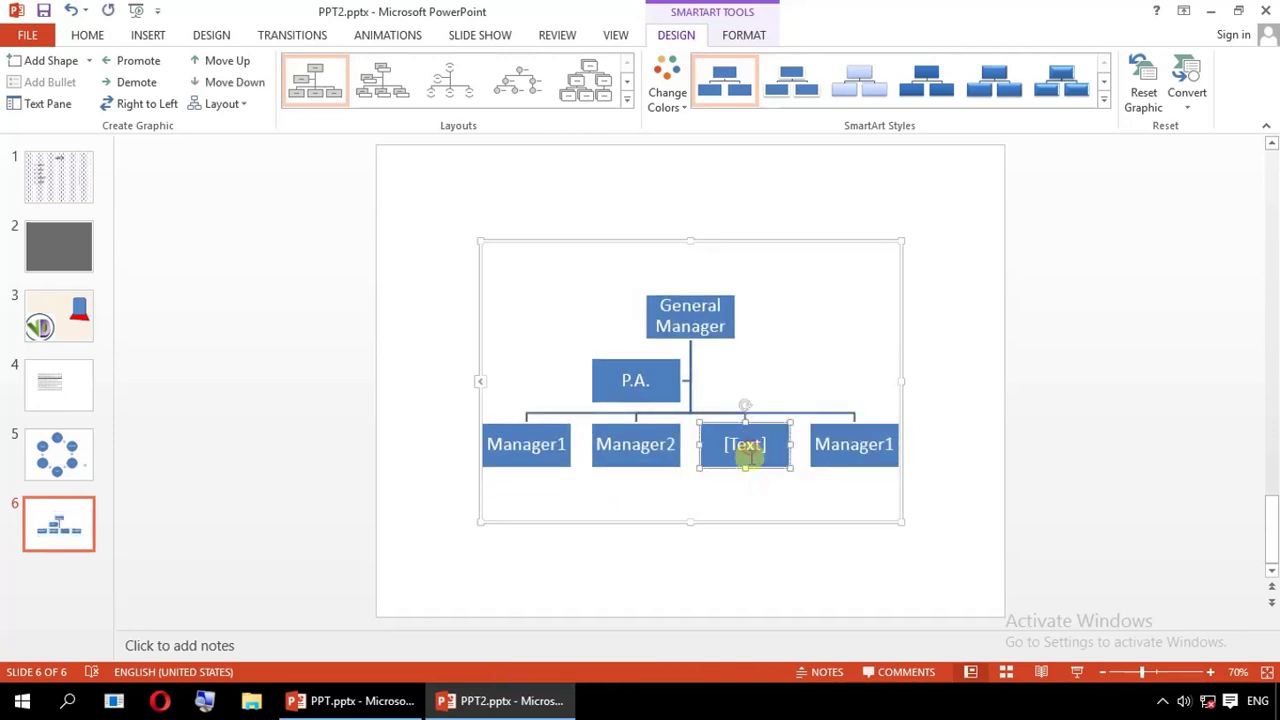
left_click(747, 452)
key("ctrl+v")
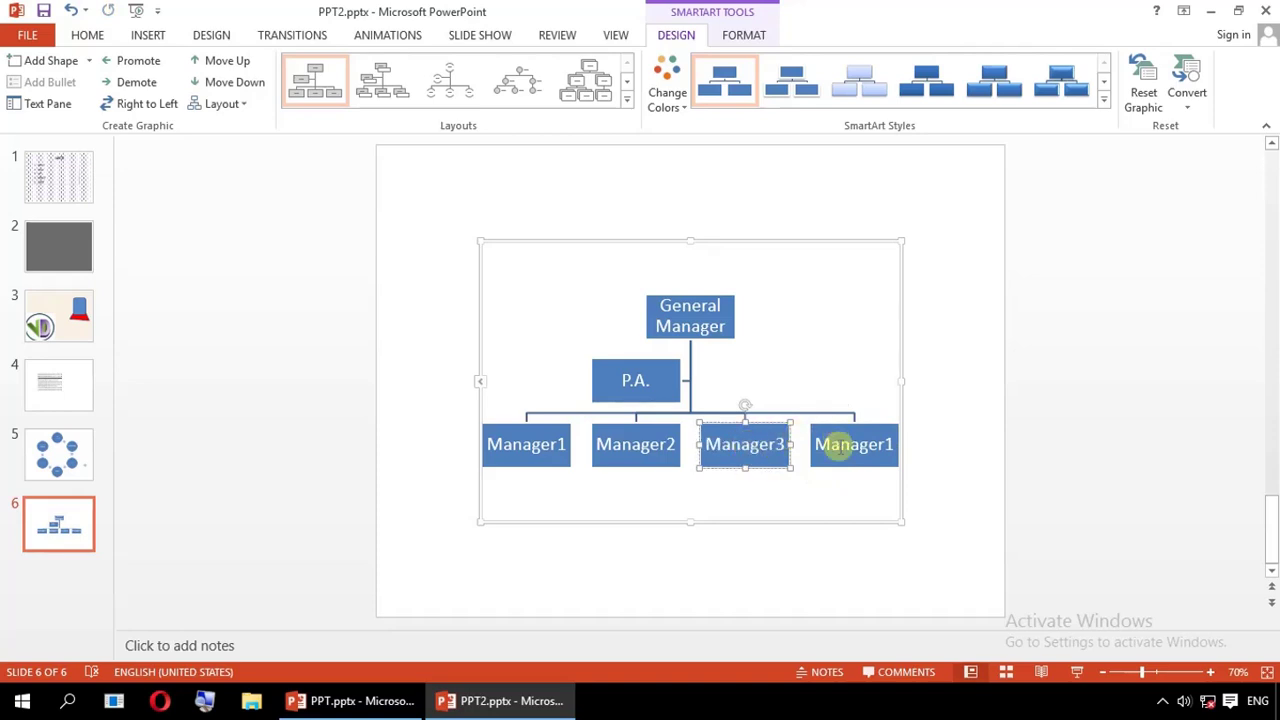
Rename the far-right manager box to Manager4 and reselect the org chart
left_click(837, 447)
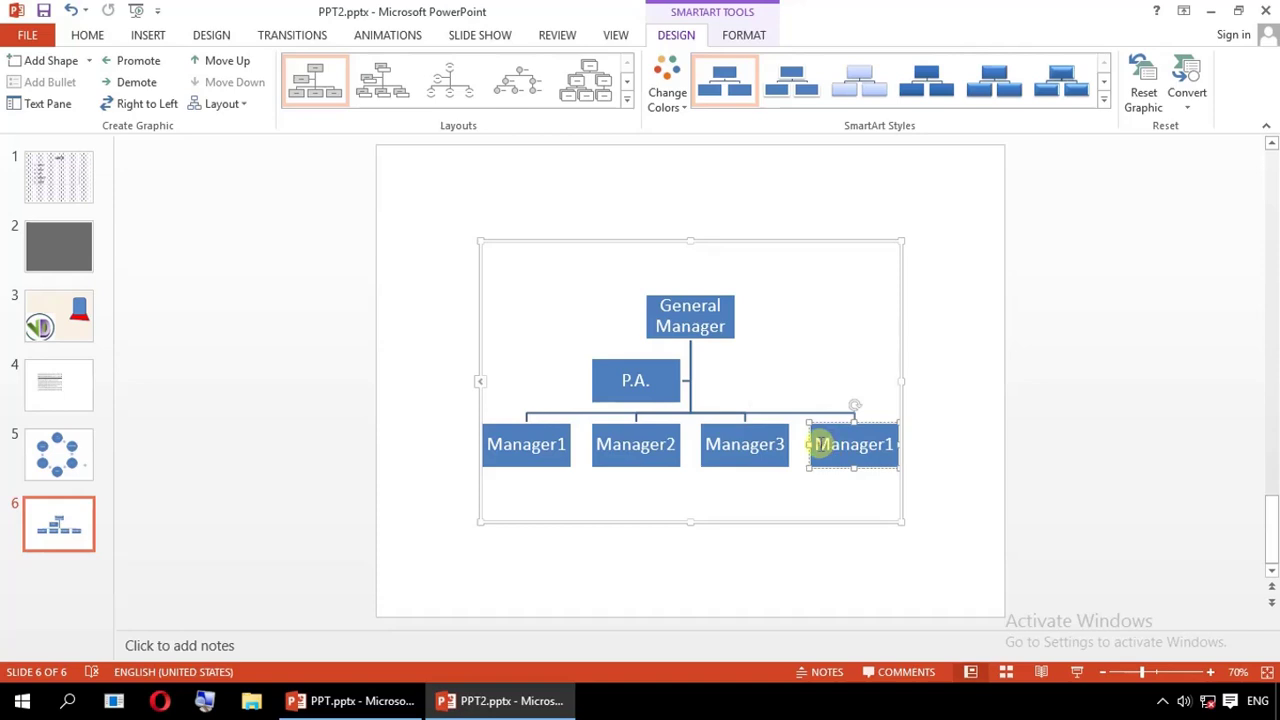
left_click_drag(818, 447, 890, 445)
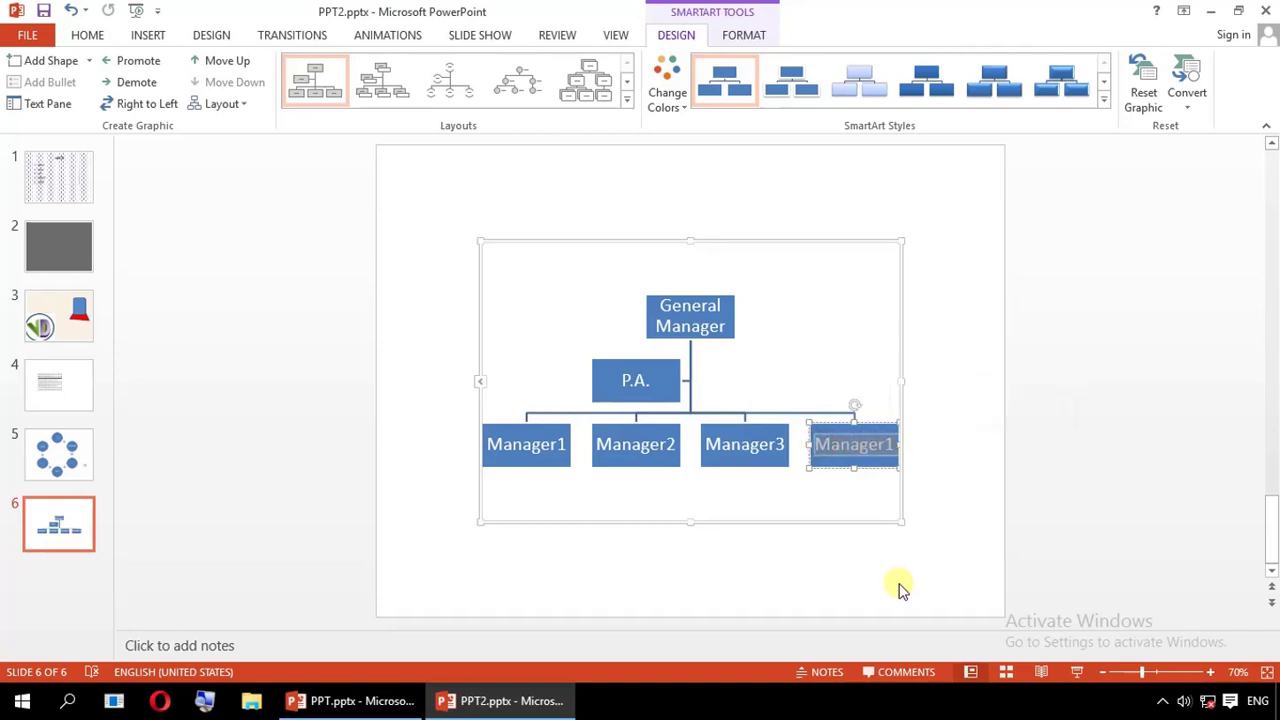
key("Right")
key("BackSpace")
type("4")
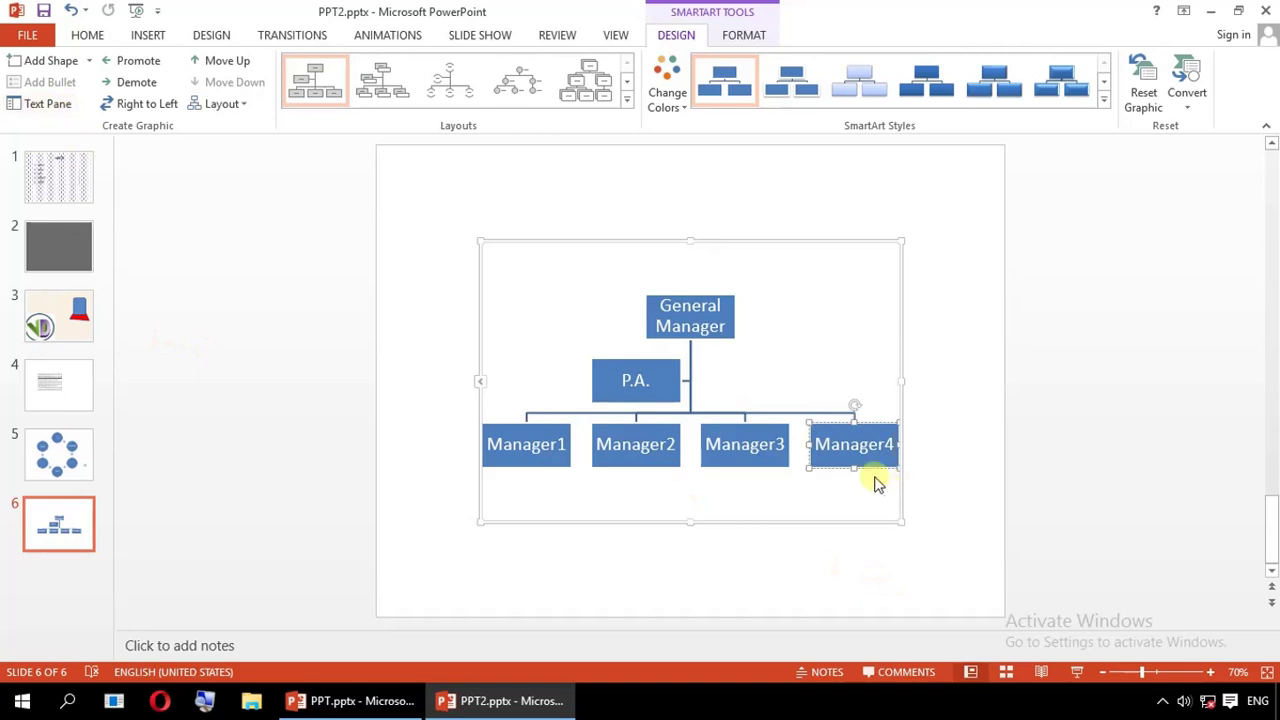
left_click(790, 529)
left_click(718, 316)
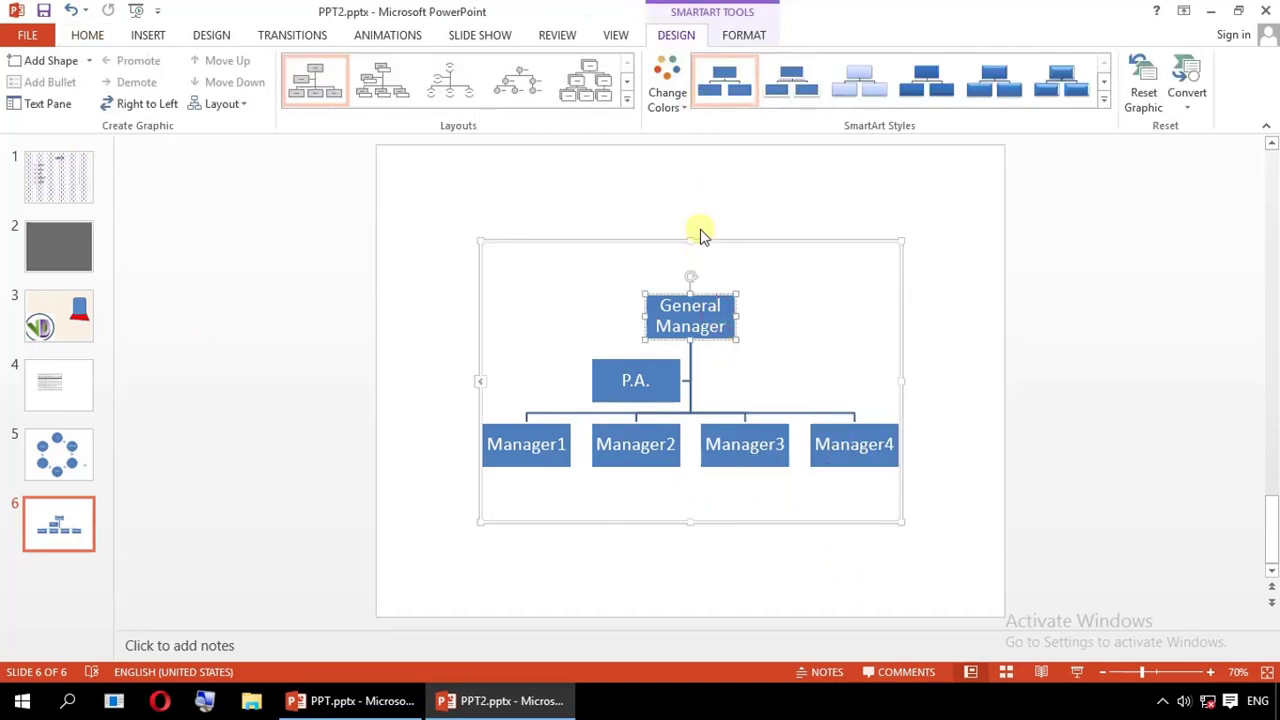
Give the org chart dark Primary Theme colours and a dark-blue gradient 3-D SmartArt style
left_click(668, 98)
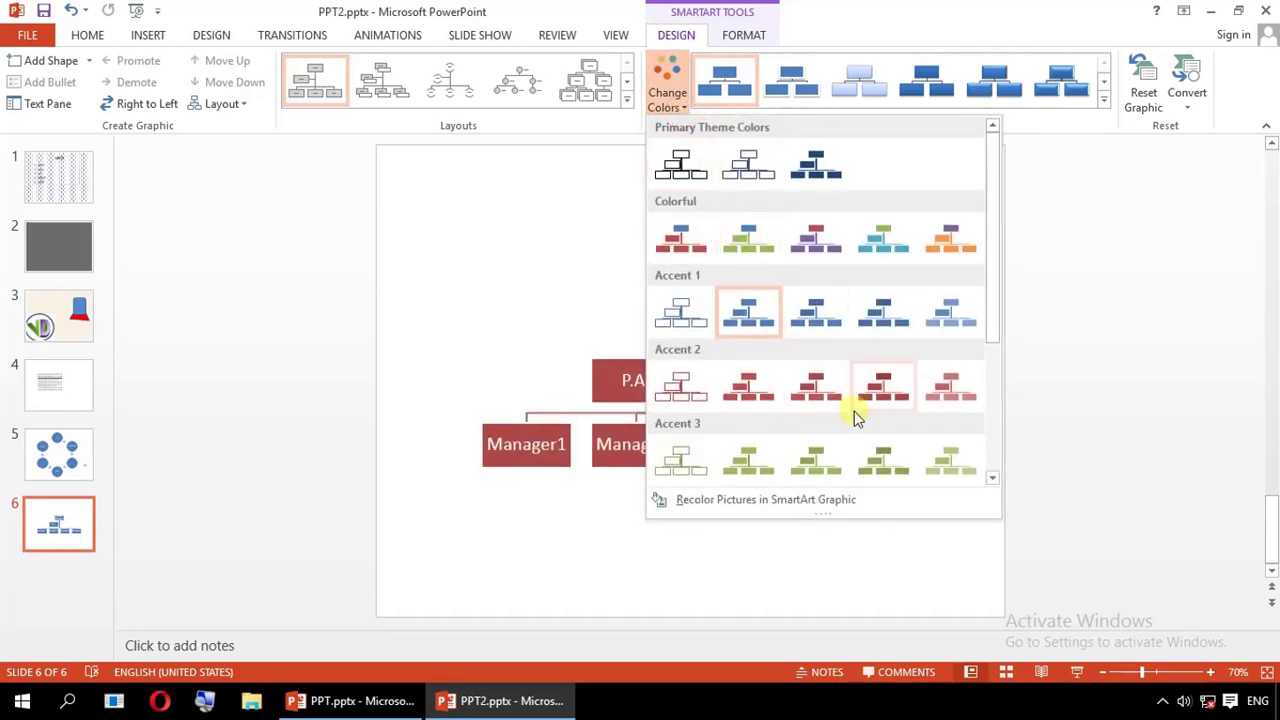
left_click(829, 168)
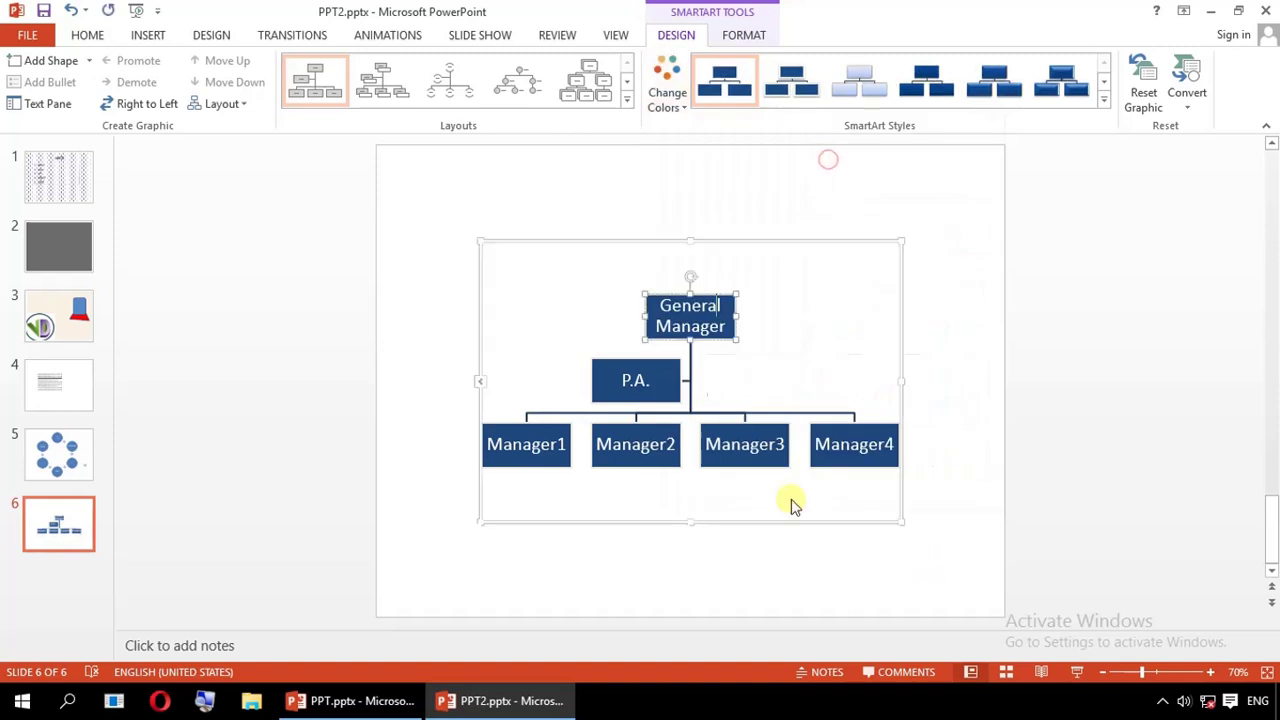
left_click(675, 104)
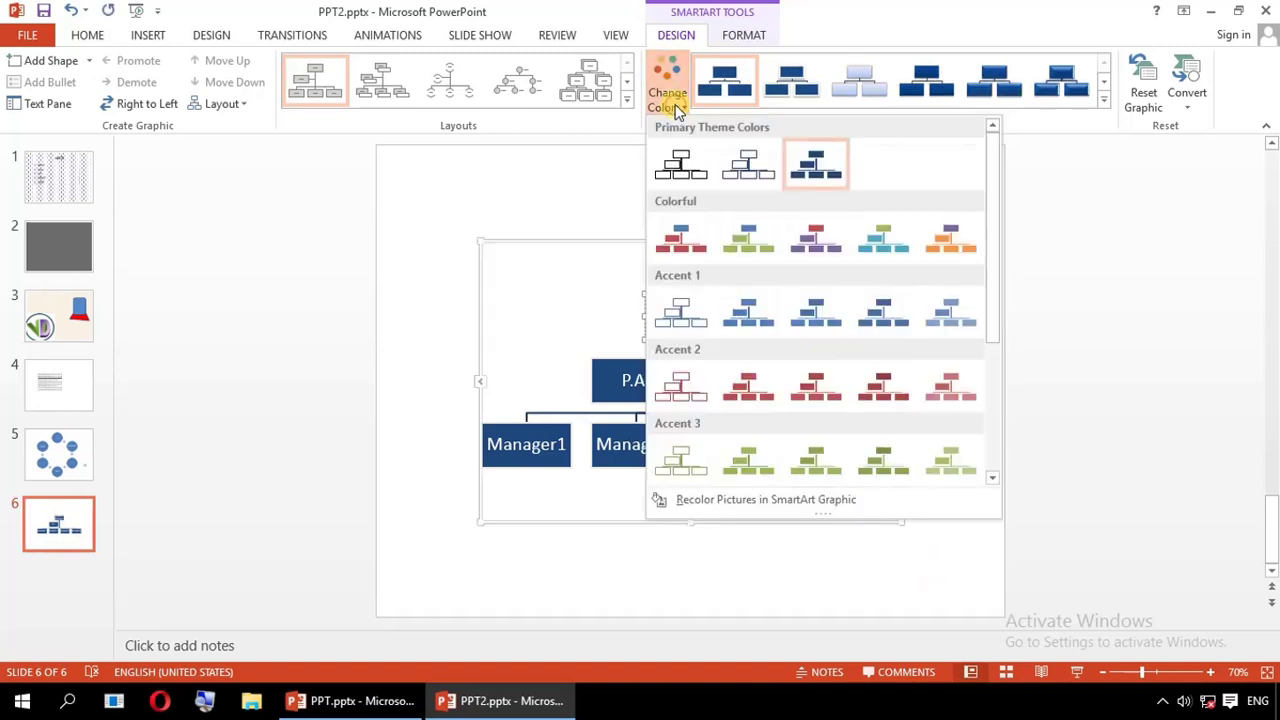
left_click(853, 87)
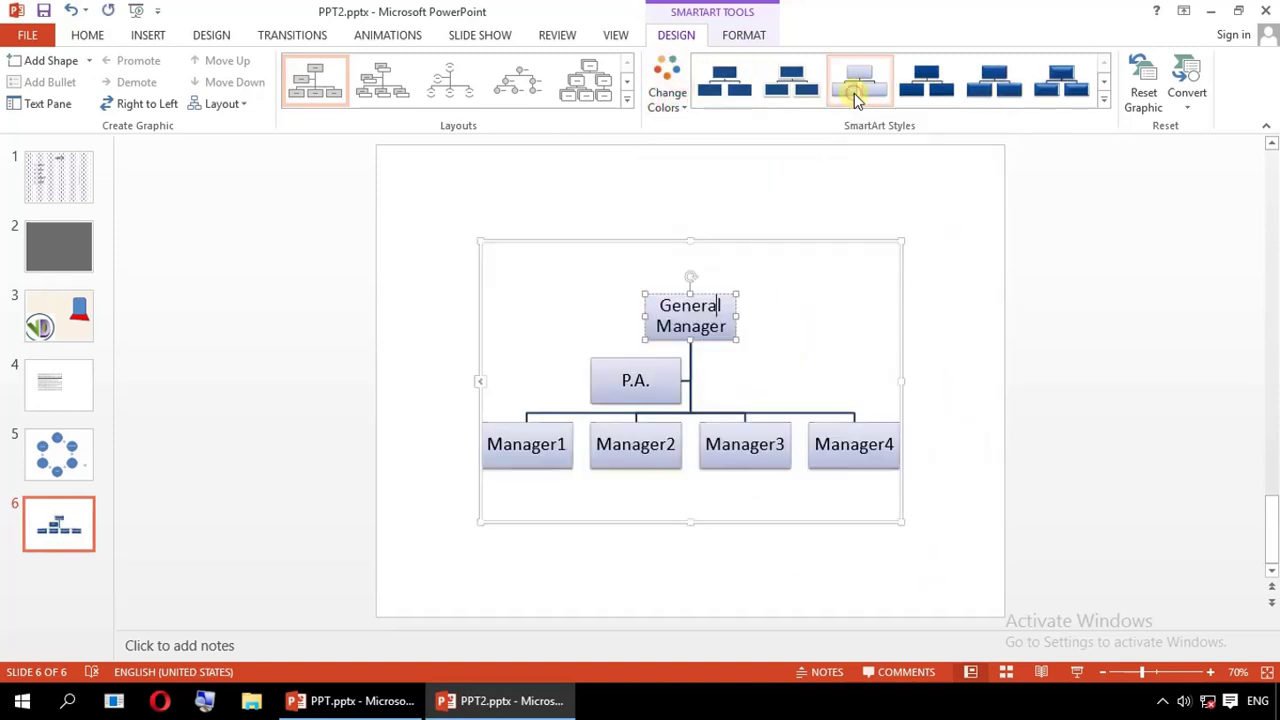
left_click(1070, 88)
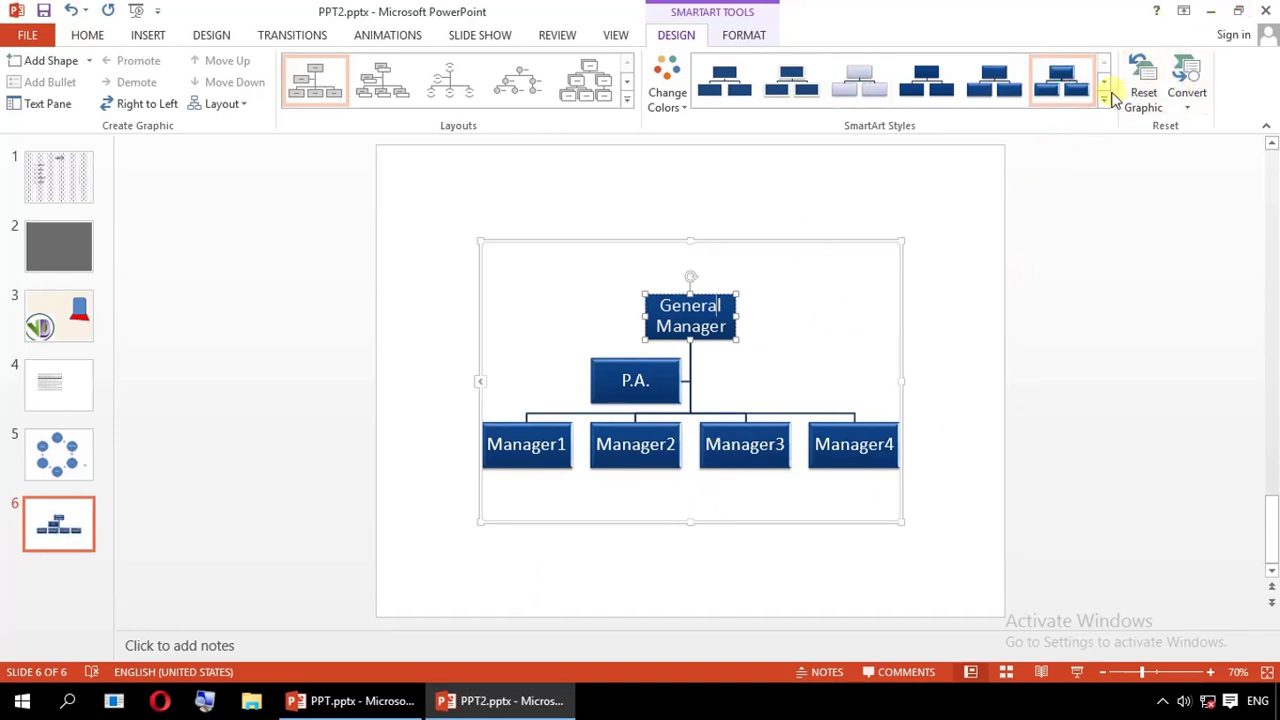
left_click(1103, 100)
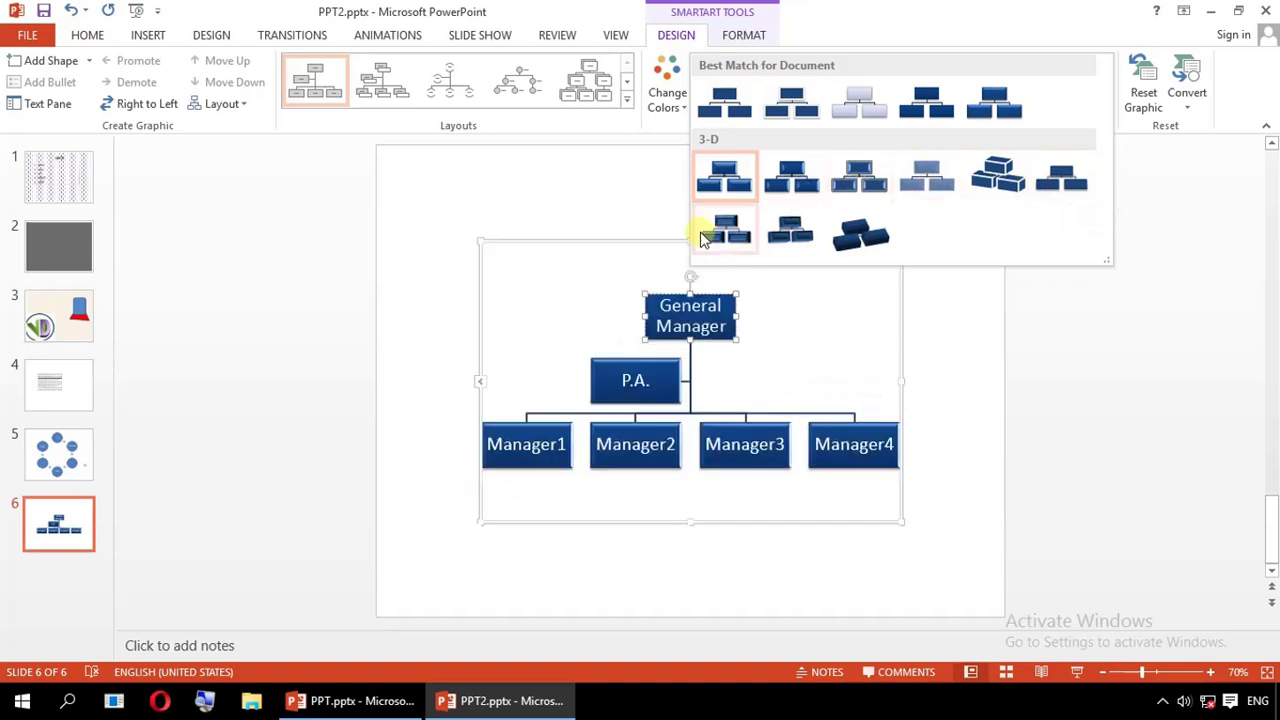
left_click(673, 110)
left_click(677, 108)
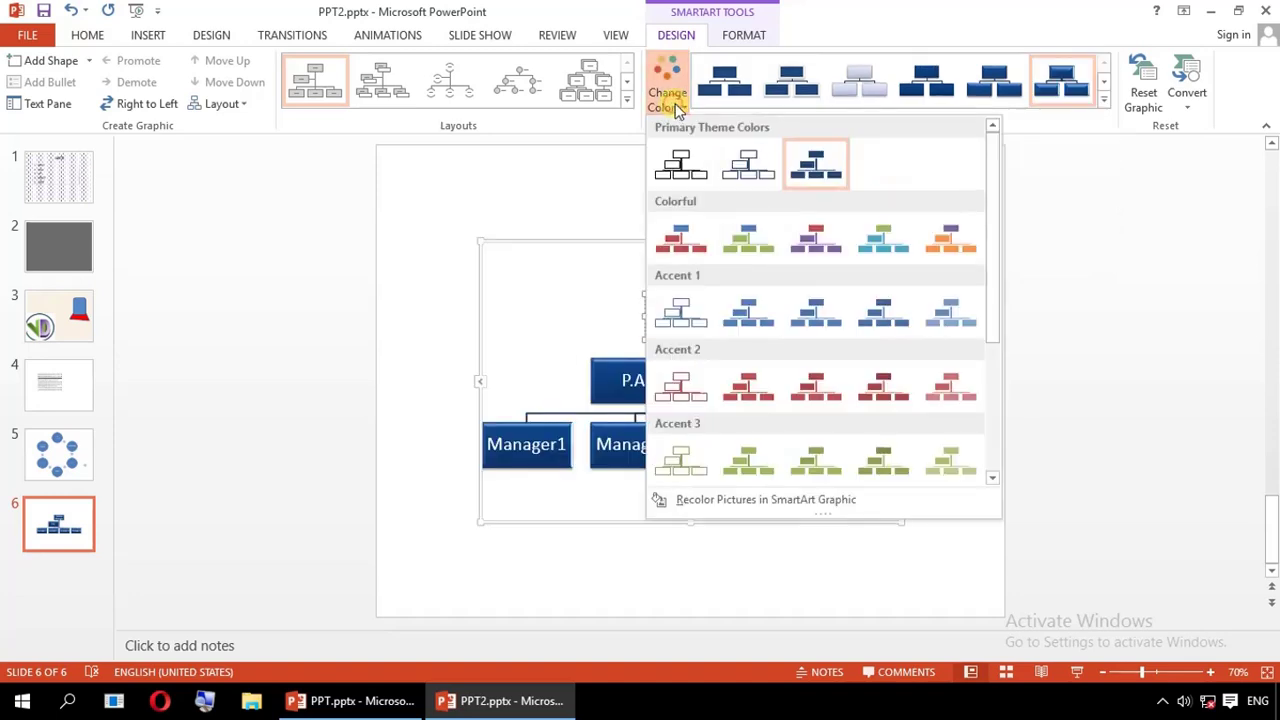
left_click(805, 500)
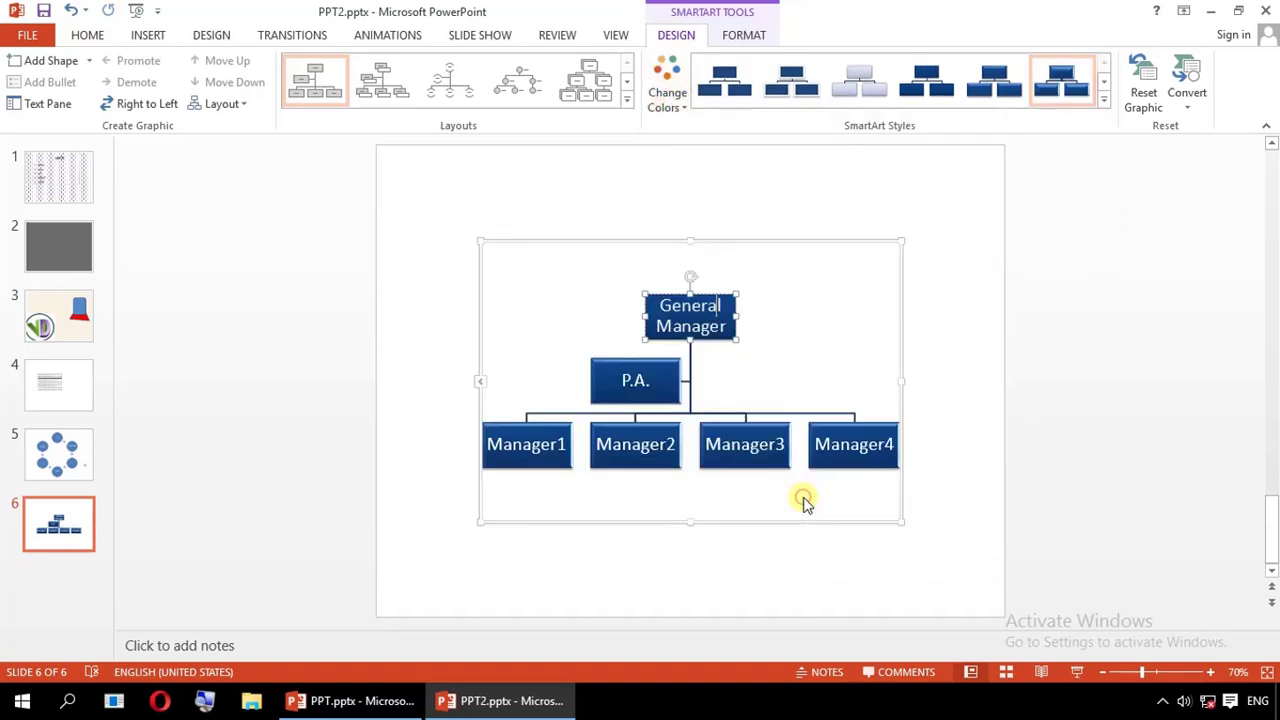
left_click(966, 316)
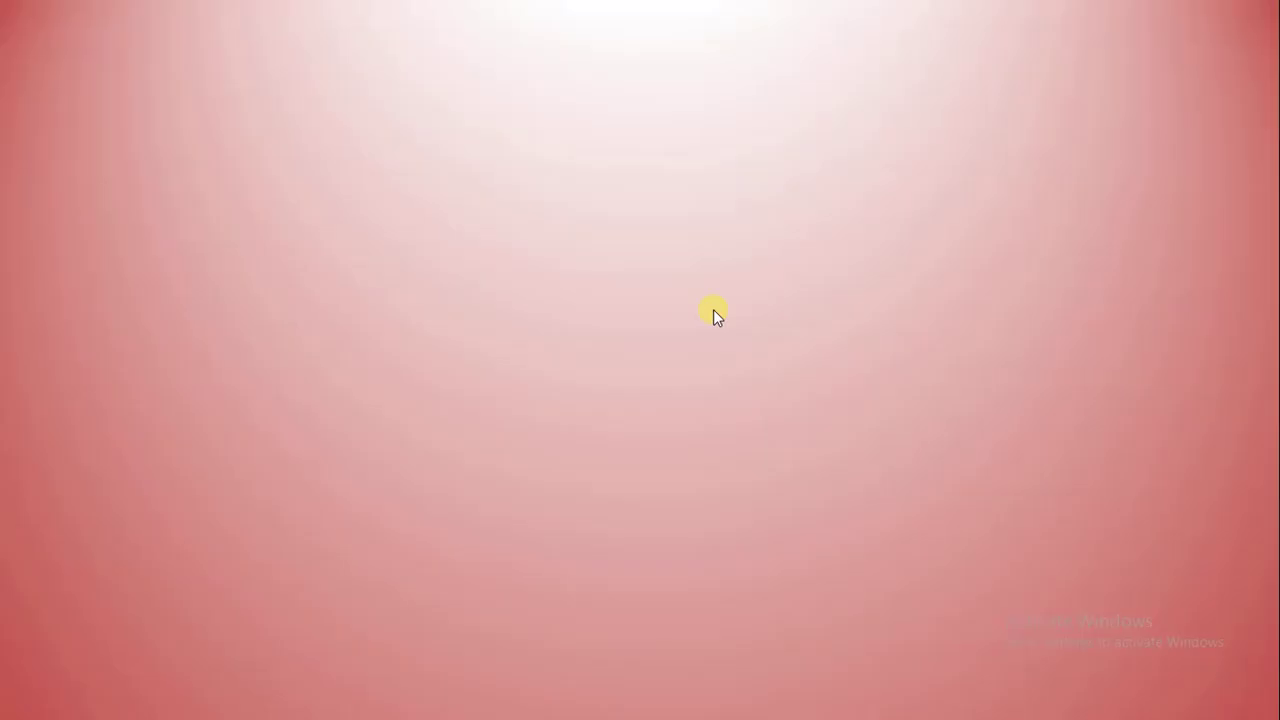
Reveal THANKS!, the YouTube caption, Like Video & Subscribe Channel, Press bell icon, SHARE and COMMENT
left_click(713, 309)
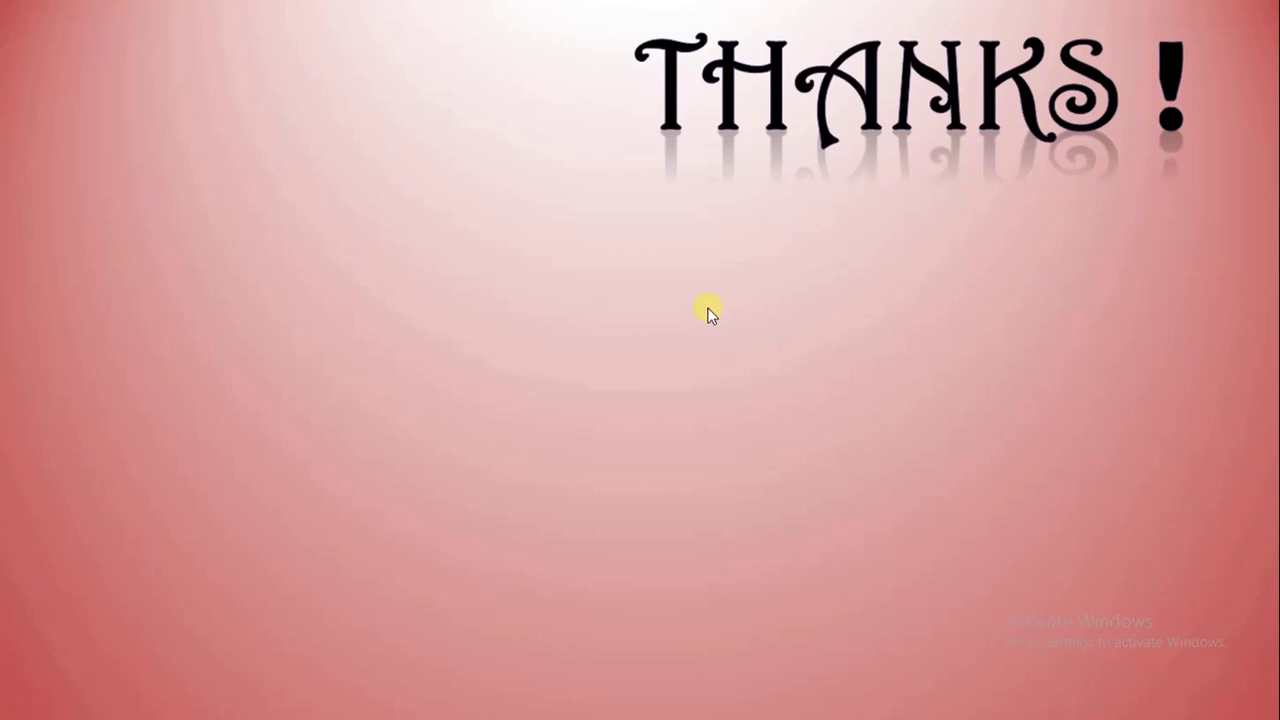
left_click(645, 322)
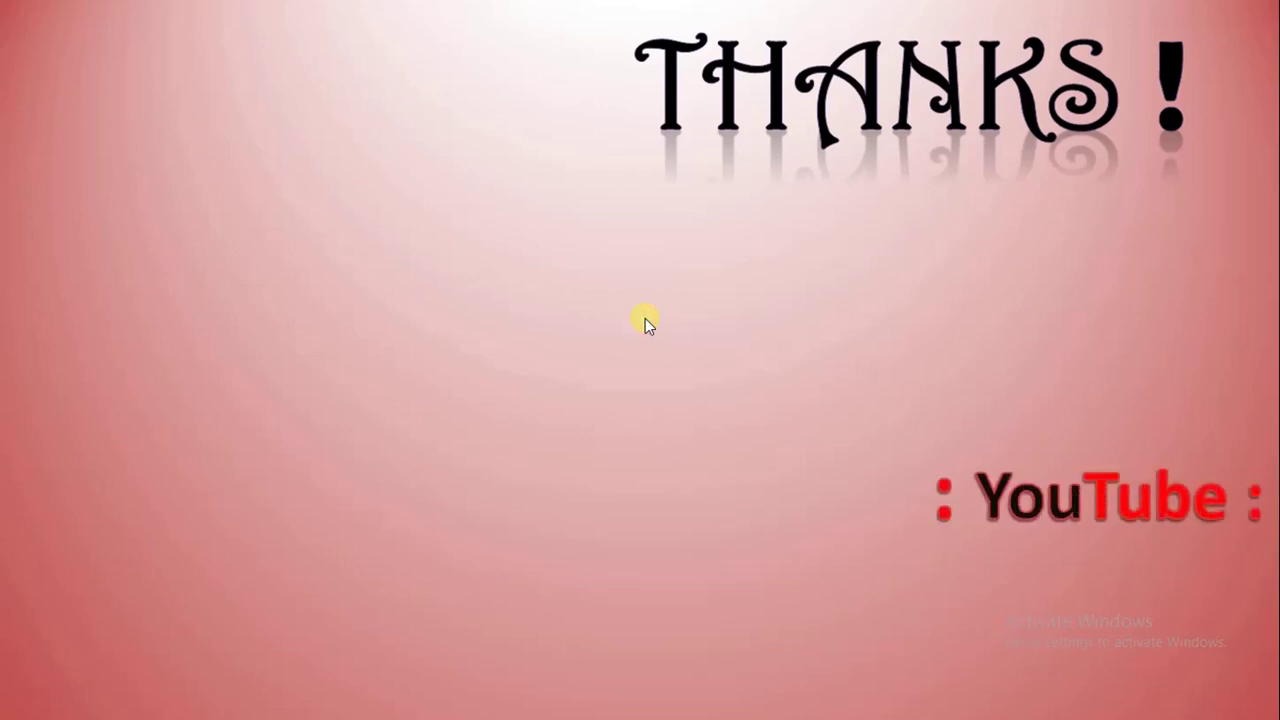
left_click(645, 322)
left_click(645, 322)
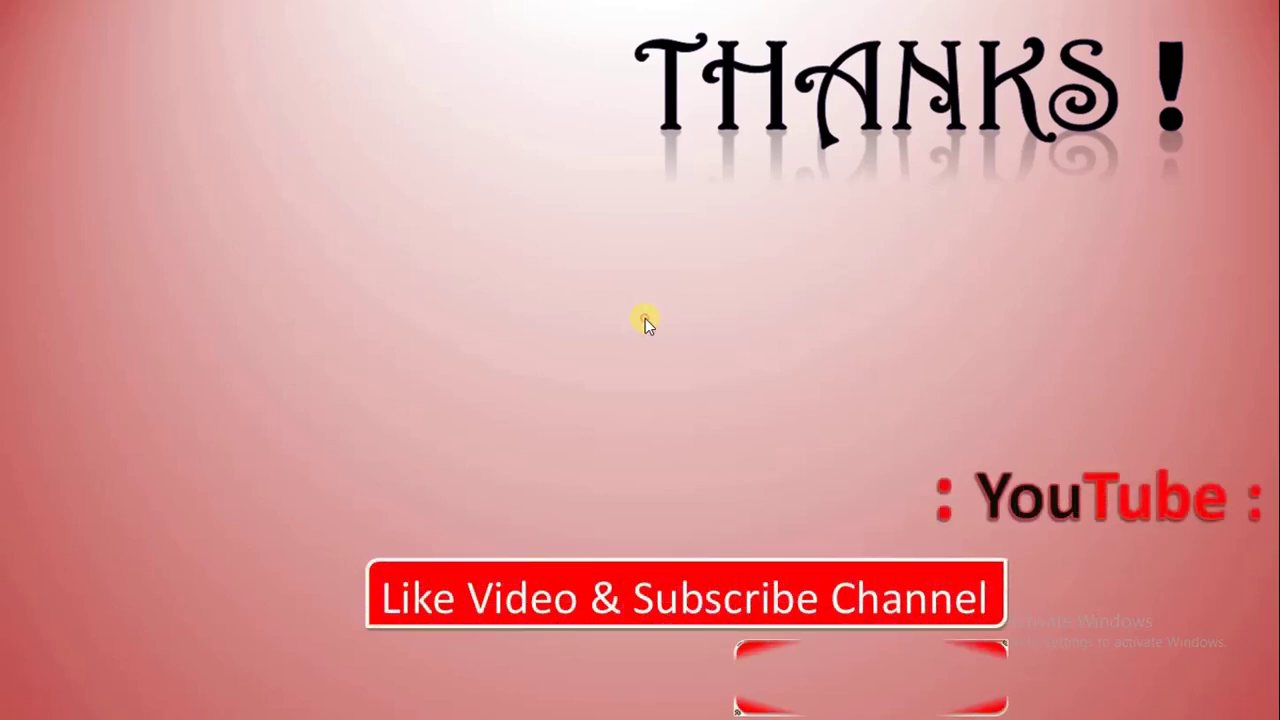
left_click(645, 322)
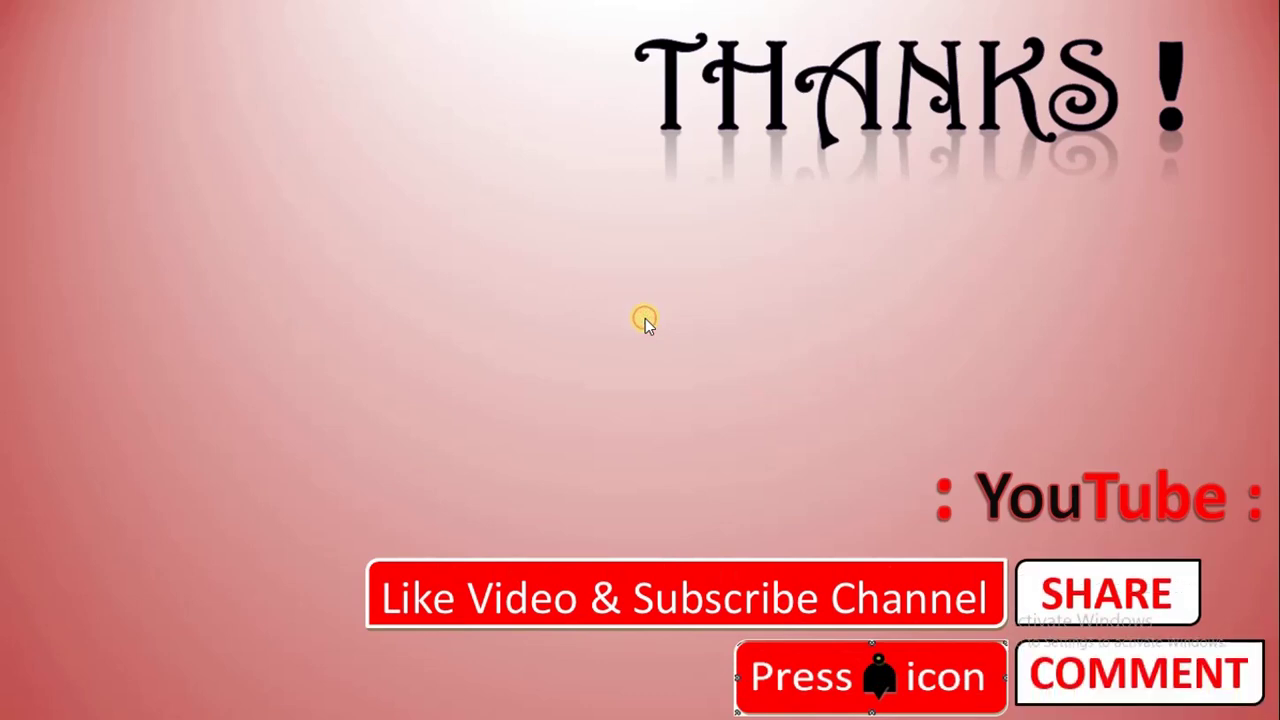